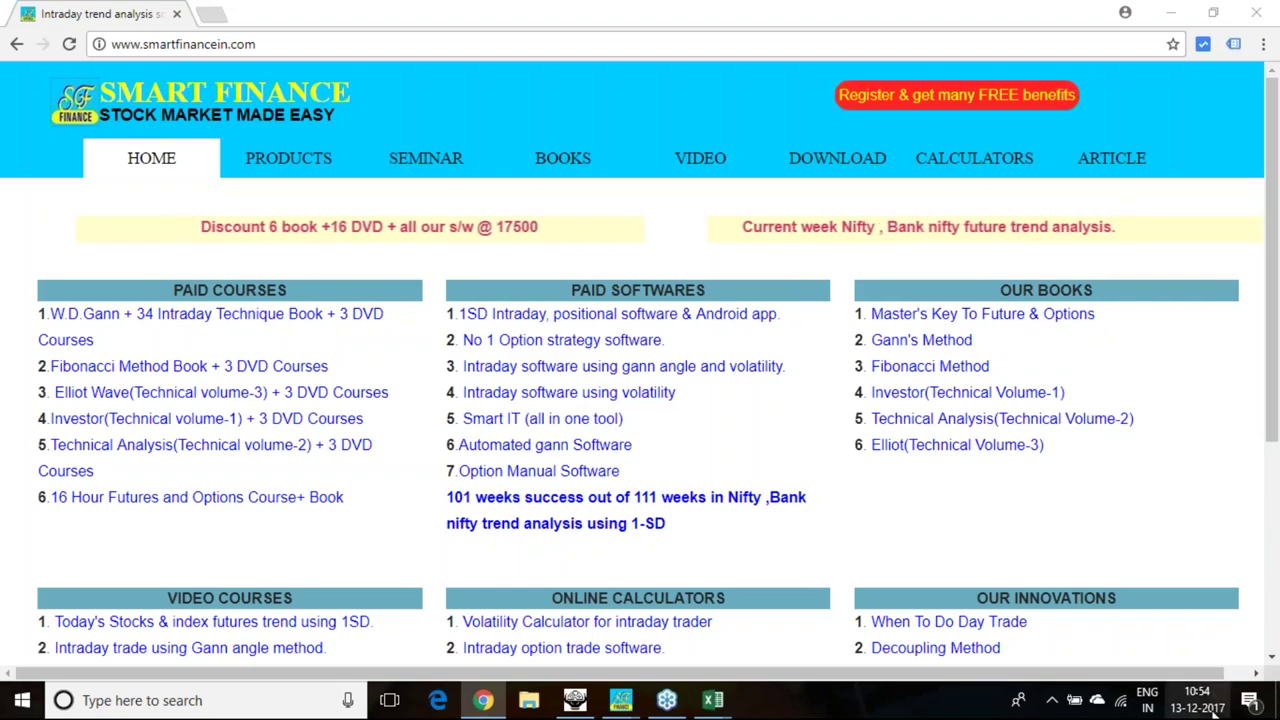
Open the YouTube channel link at the foot of the Smart Finance home page in a new tab and switch to it.
mouse_move(1205, 708)
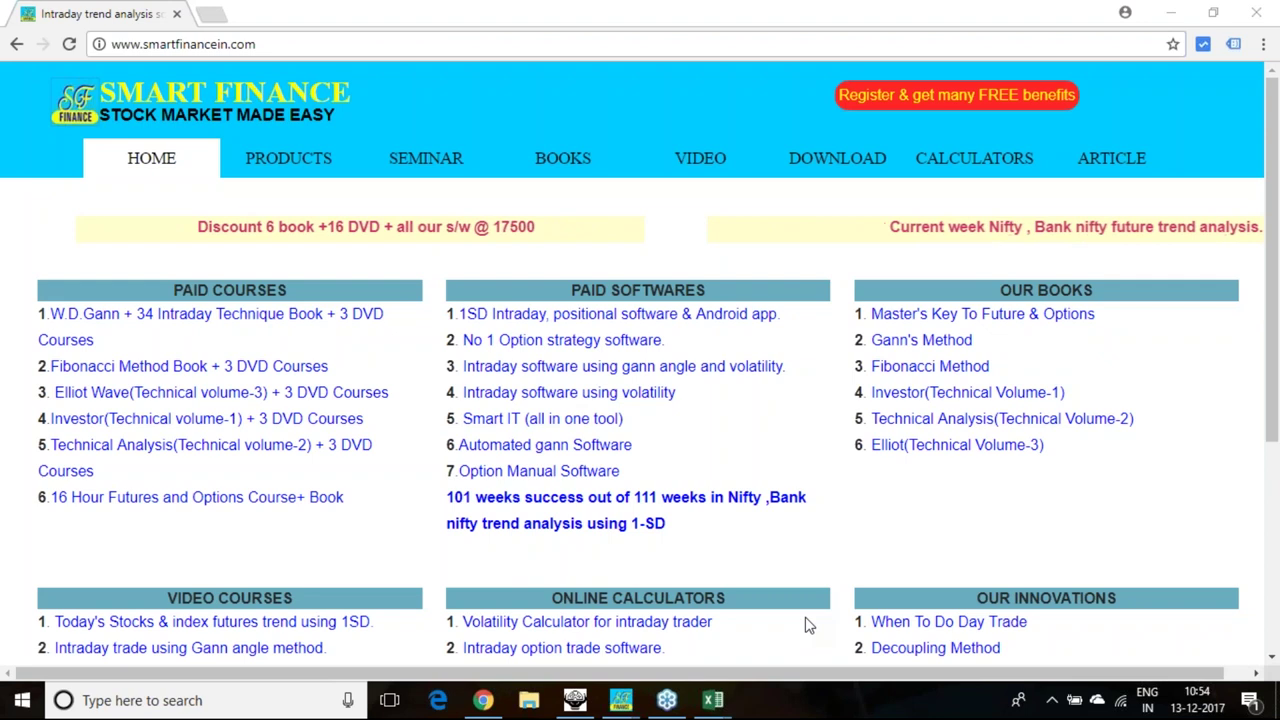
mouse_move(612, 698)
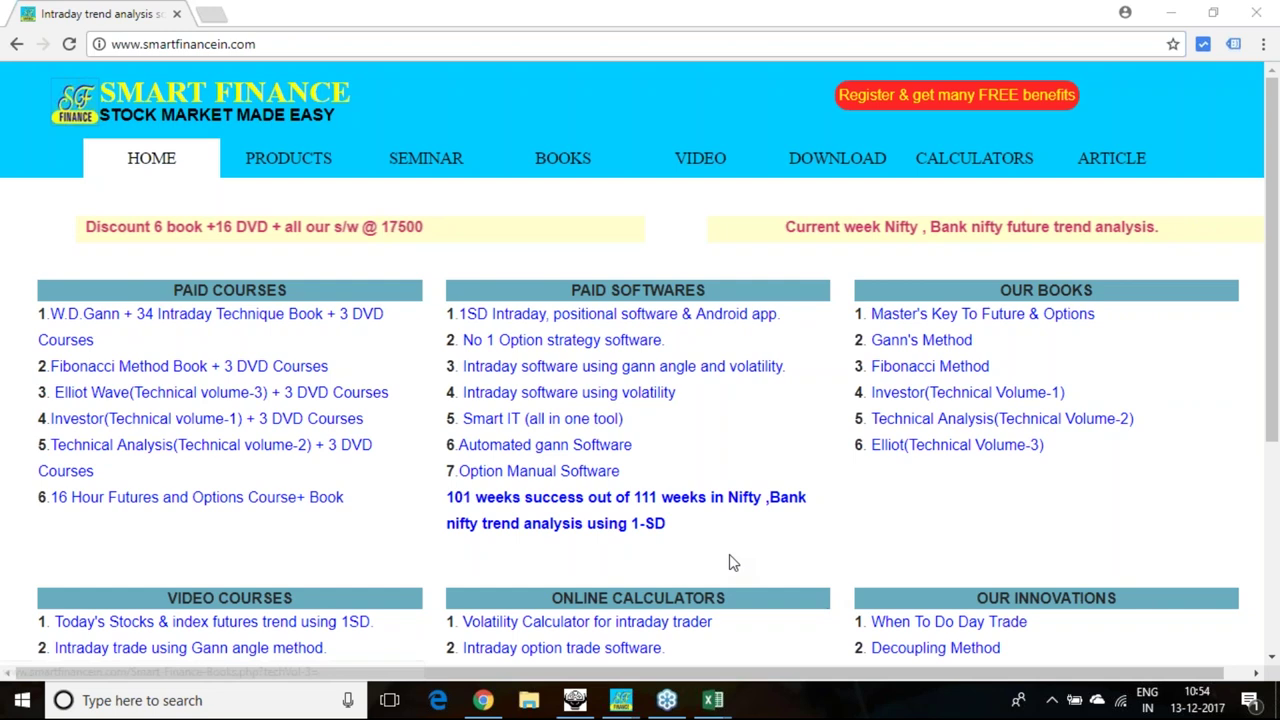
scroll(730, 558, "down", 3)
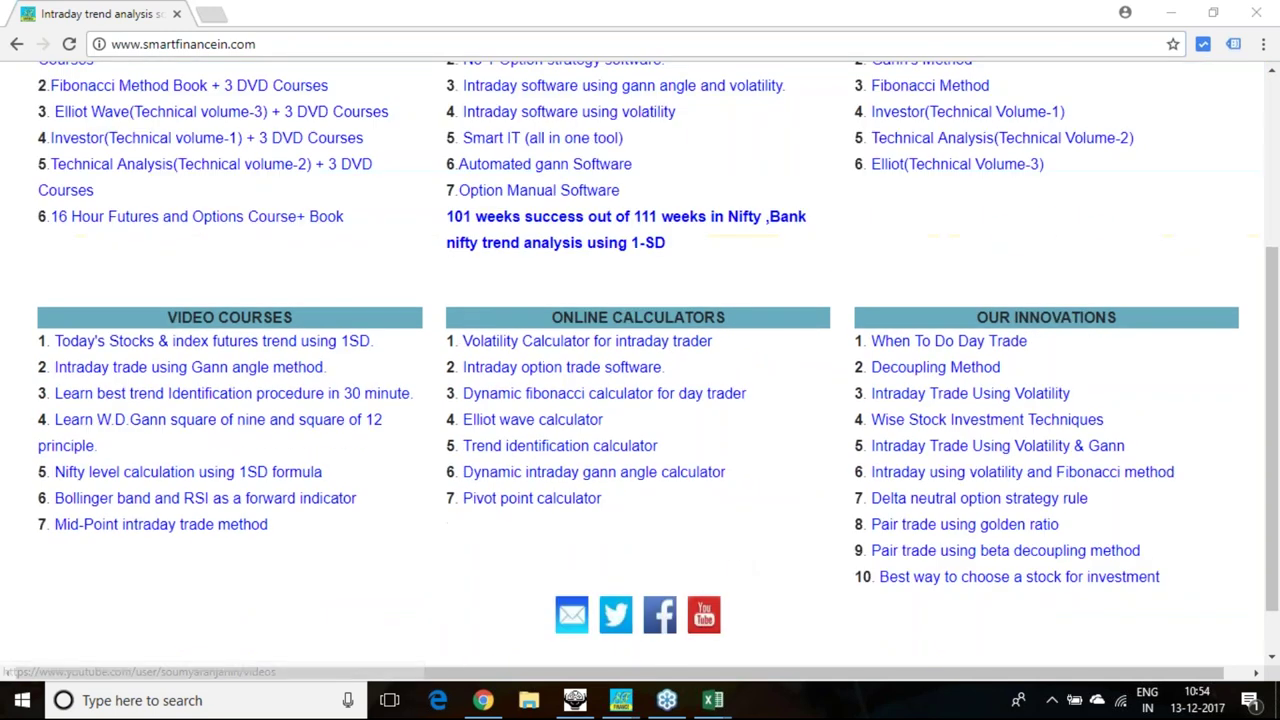
right_click(706, 622)
left_click(770, 352)
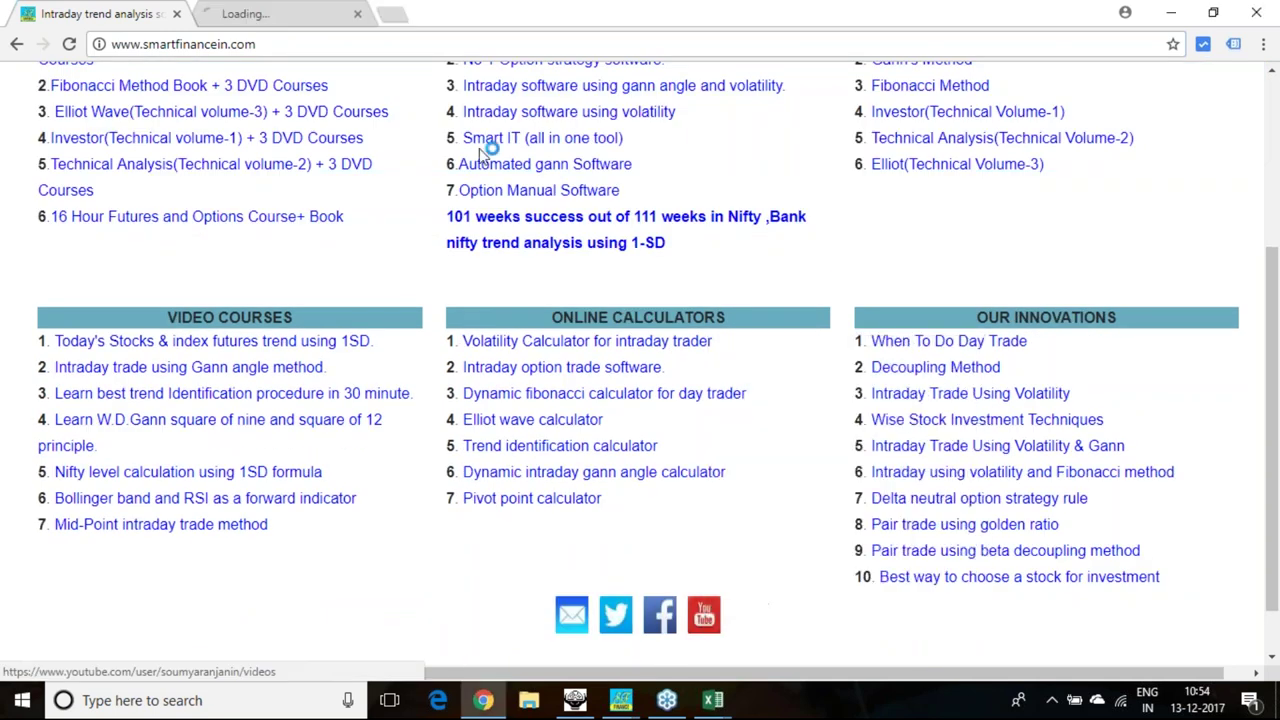
left_click(245, 14)
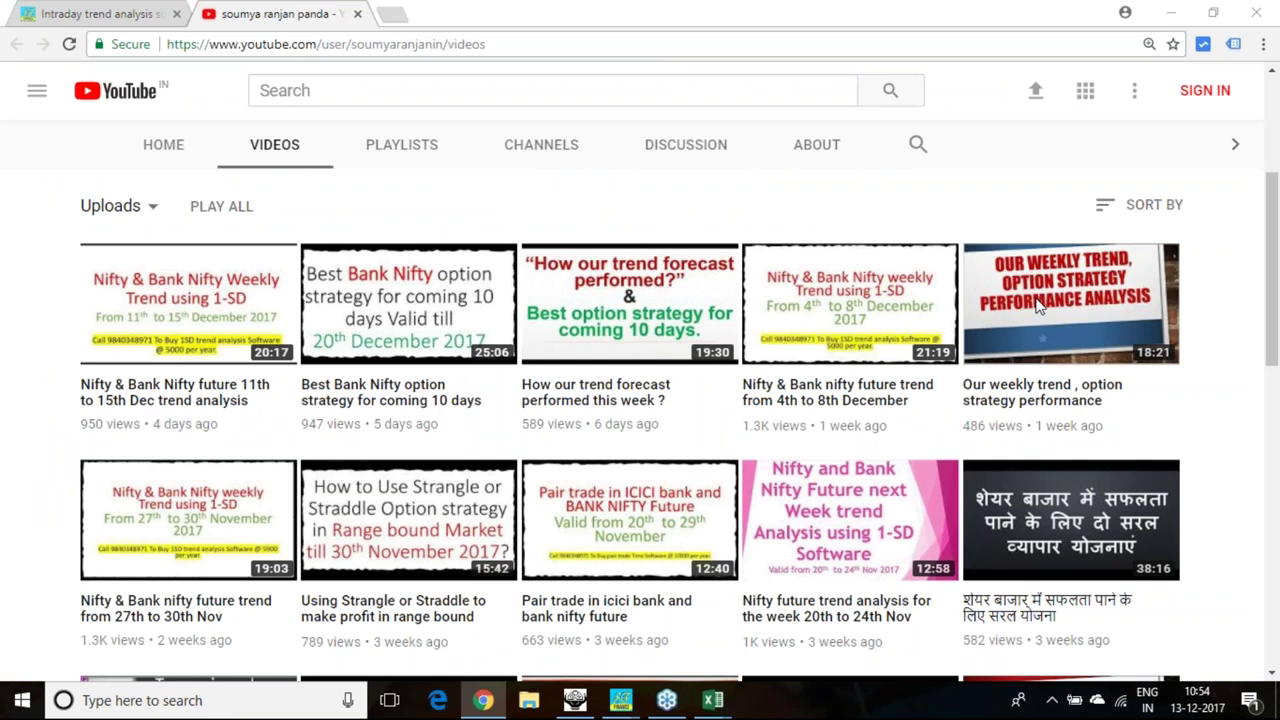
Circle and tick the Bank Nifty option strategy and 10-day option strategy thumbnails with the pen, adding an arrow to a handwritten 5000.
mouse_move(393, 327)
left_mouse_down()
mouse_move(320, 285)
mouse_move(485, 312)
mouse_move(450, 335)
mouse_move(497, 219)
left_mouse_up()
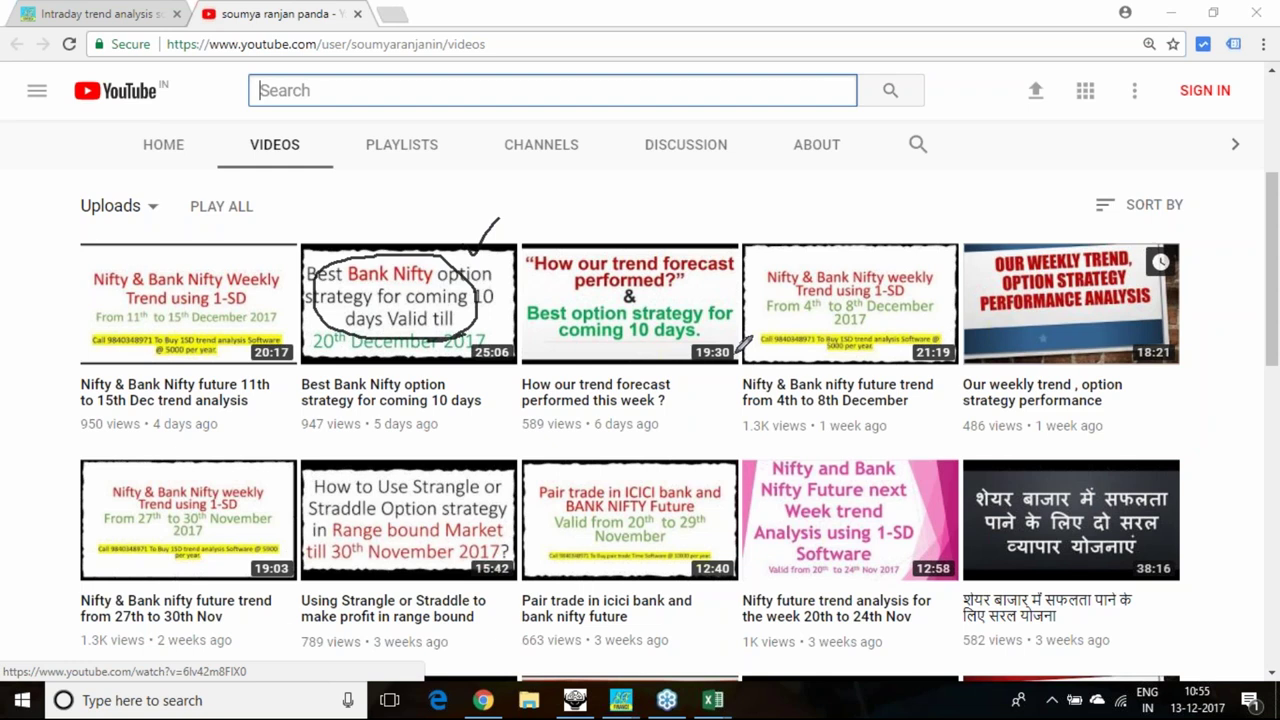
mouse_move(650, 357)
left_mouse_down()
mouse_move(590, 358)
mouse_move(522, 320)
mouse_move(708, 288)
mouse_move(700, 340)
mouse_move(622, 350)
left_mouse_up()
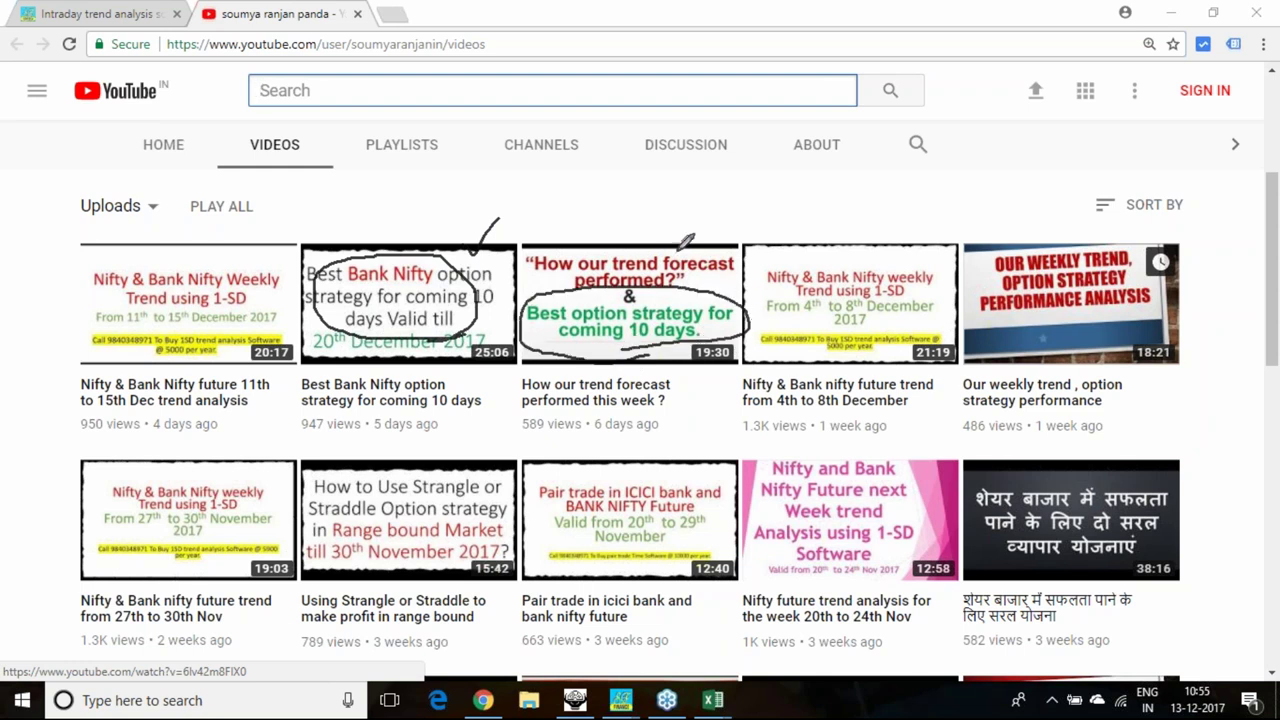
left_click_drag(688, 243, 737, 222)
mouse_move(664, 238)
left_mouse_down()
mouse_move(680, 174)
mouse_move(706, 172)
mouse_move(716, 190)
mouse_move(774, 174)
mouse_move(786, 188)
mouse_move(765, 197)
mouse_move(857, 155)
left_mouse_up()
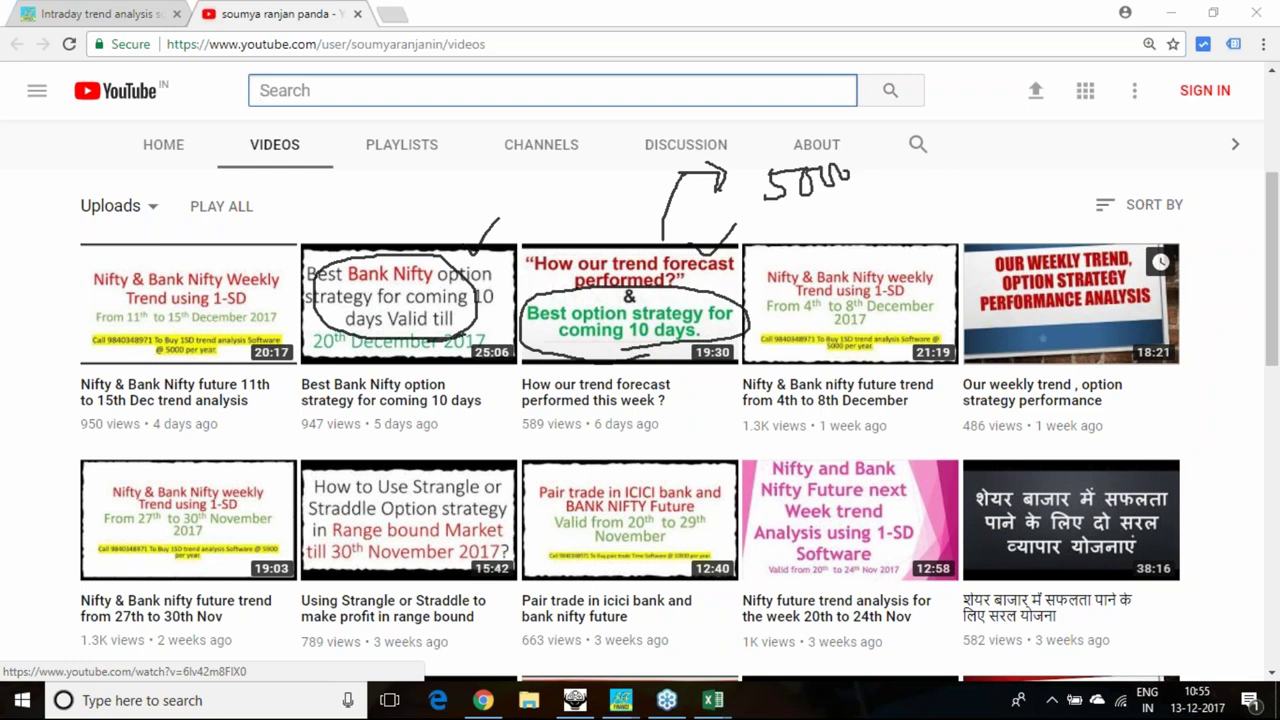
mouse_move(367, 205)
left_mouse_down()
mouse_move(379, 218)
mouse_move(435, 180)
left_mouse_up()
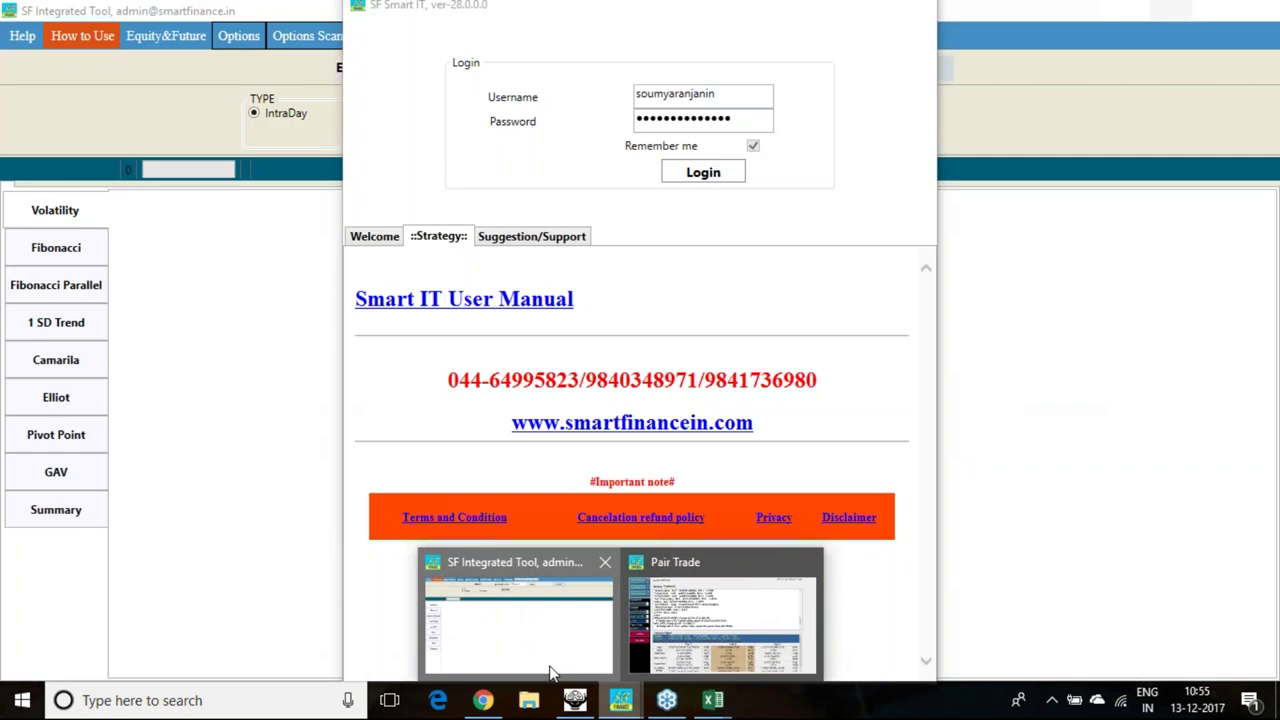
Switch to SF Integrated Tool, circle Pair Trade with the pen, and tick Options Scanner, Stocks Scanner and Options.
left_click(514, 614)
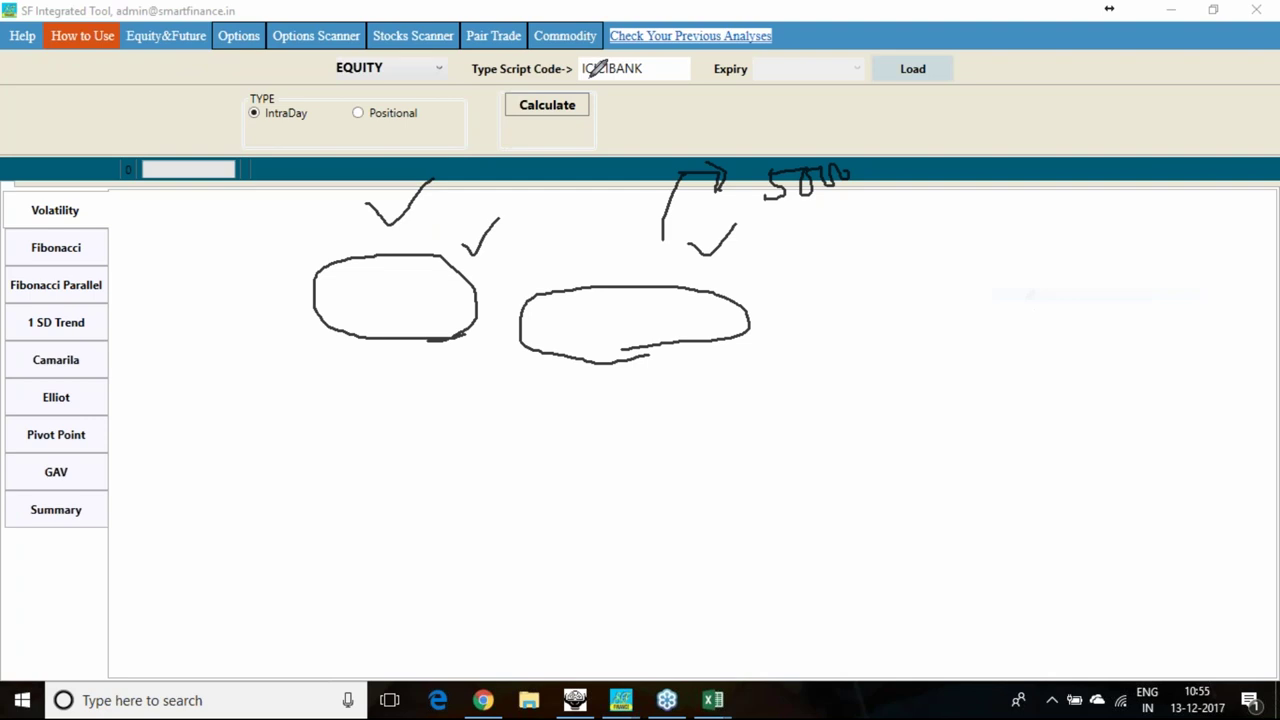
mouse_move(505, 60)
left_mouse_down()
mouse_move(490, 8)
mouse_move(530, 50)
mouse_move(505, 60)
left_mouse_up()
left_click_drag(330, 20, 422, 12)
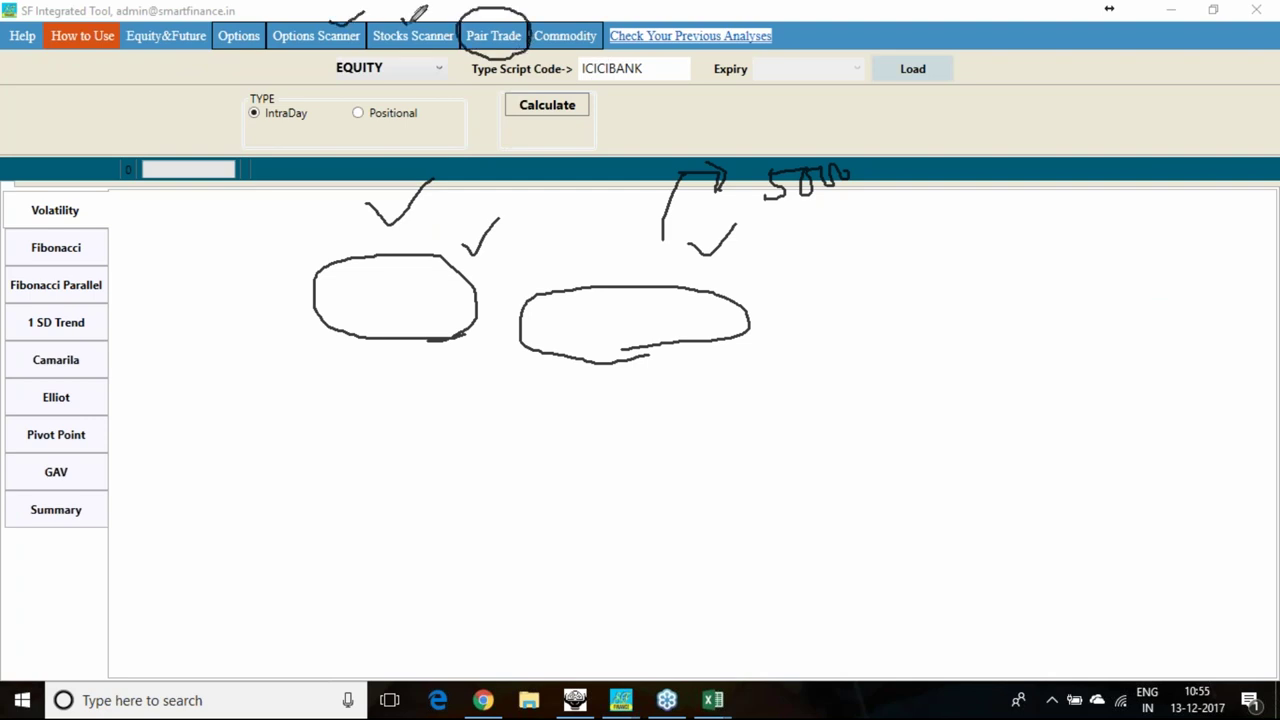
left_click_drag(248, 17, 272, 11)
Switch to the Pair Trade window and clear all pen annotations from the screen.
mouse_move(620, 700)
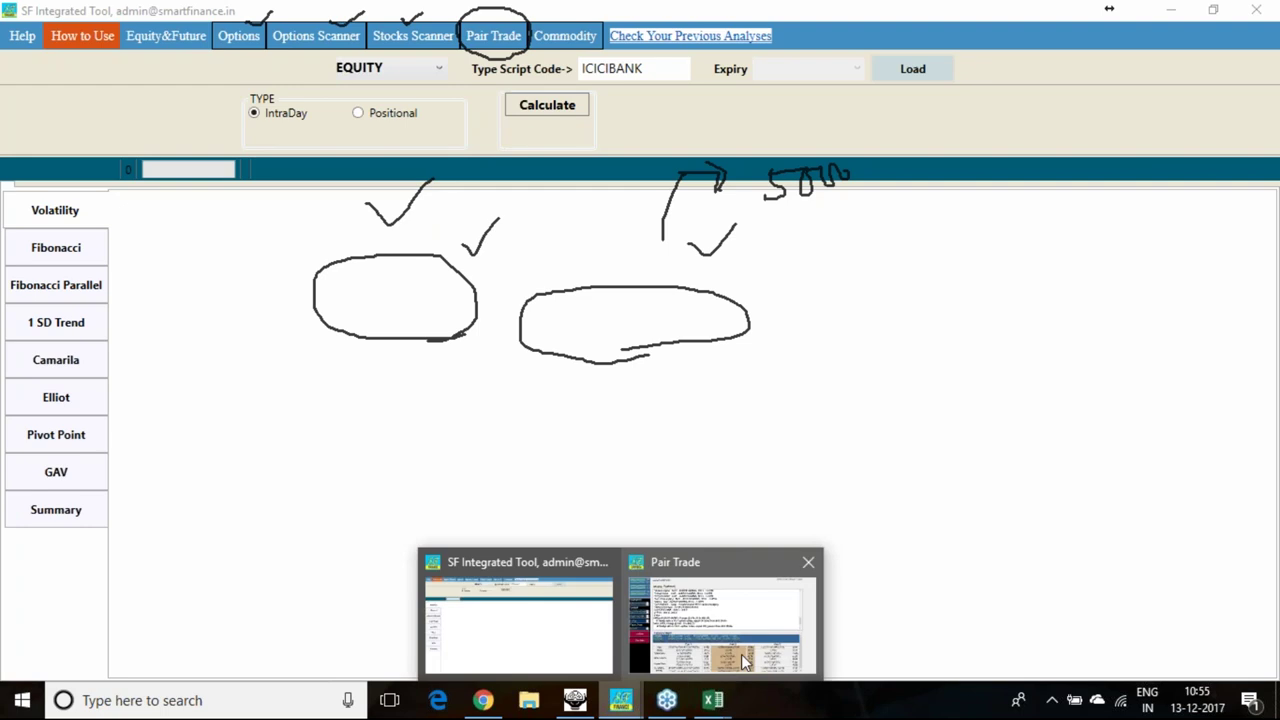
left_click(745, 611)
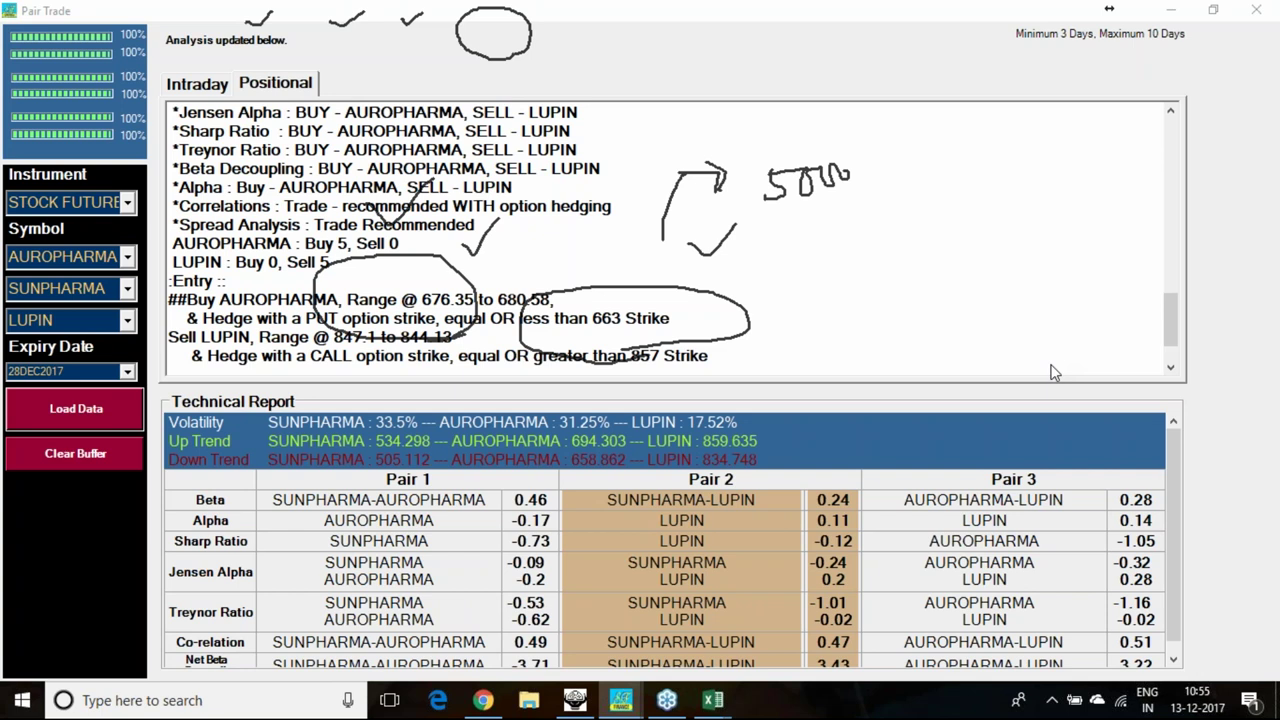
key("Escape")
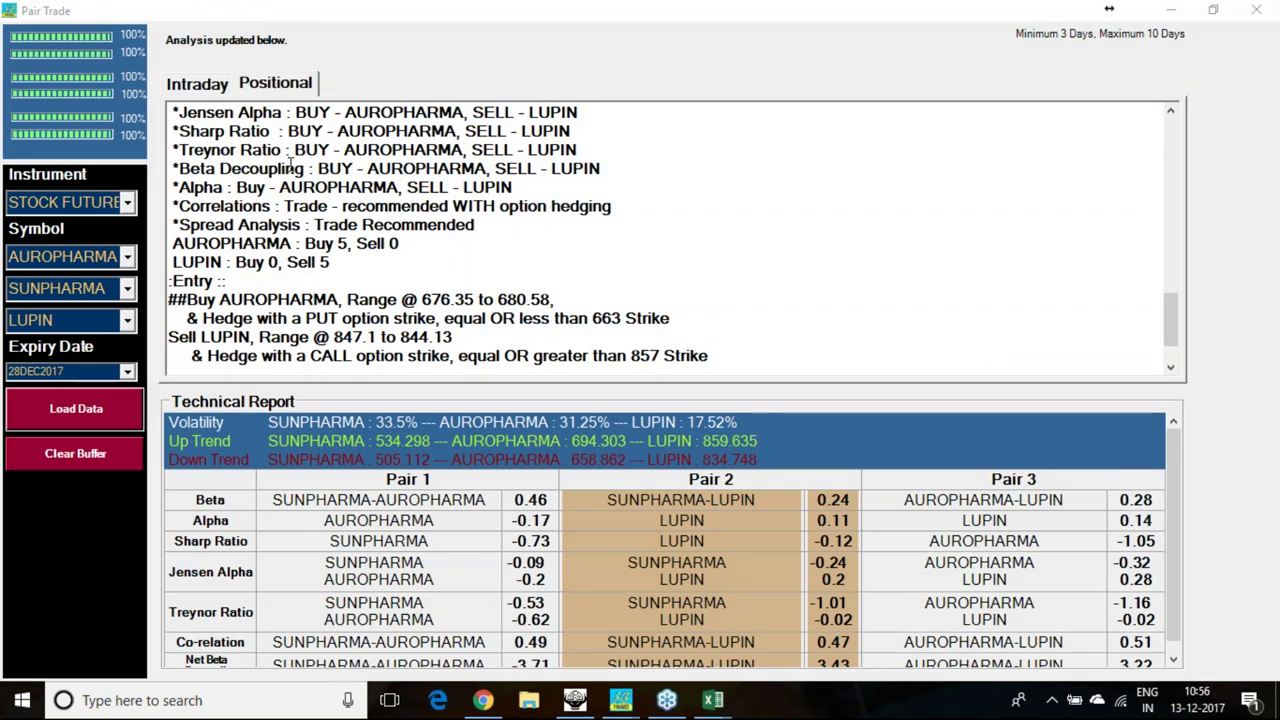
Point out the Beta Decoupling, Alpha and Correlations entries in the AUROPHARMA-LUPIN report by highlighting their text.
left_click_drag(197, 167, 283, 167)
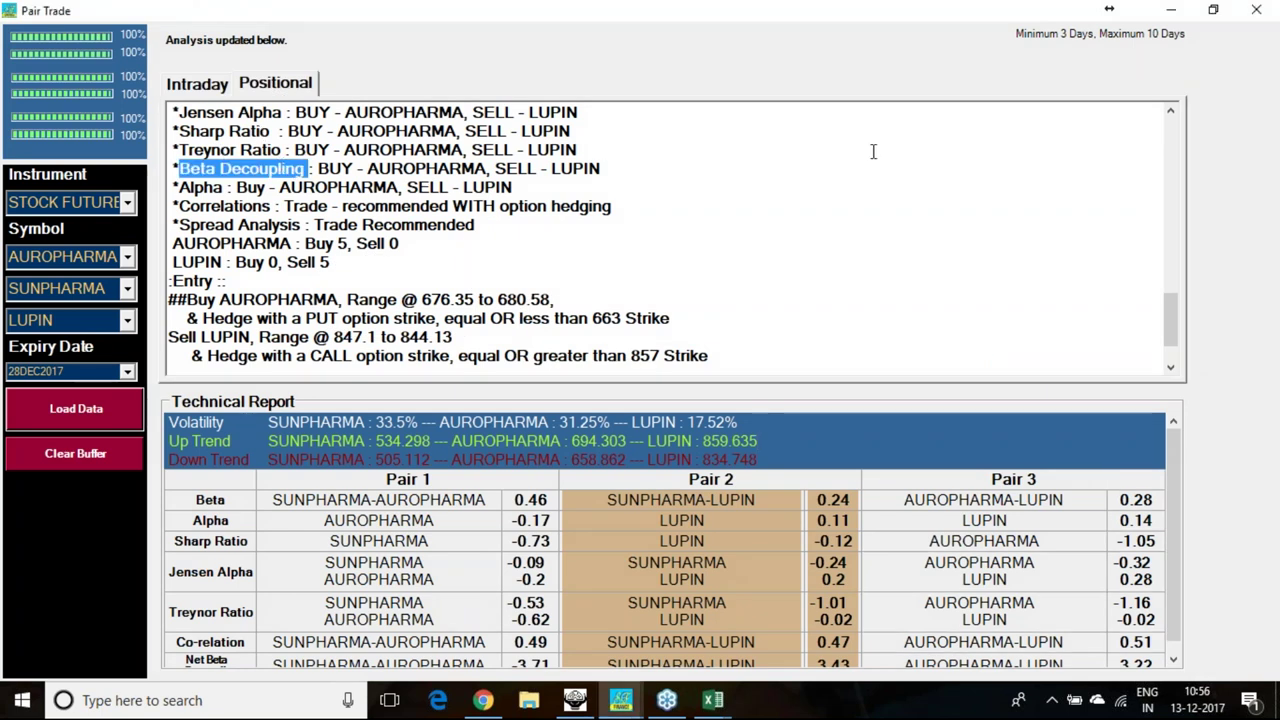
double_click(184, 188)
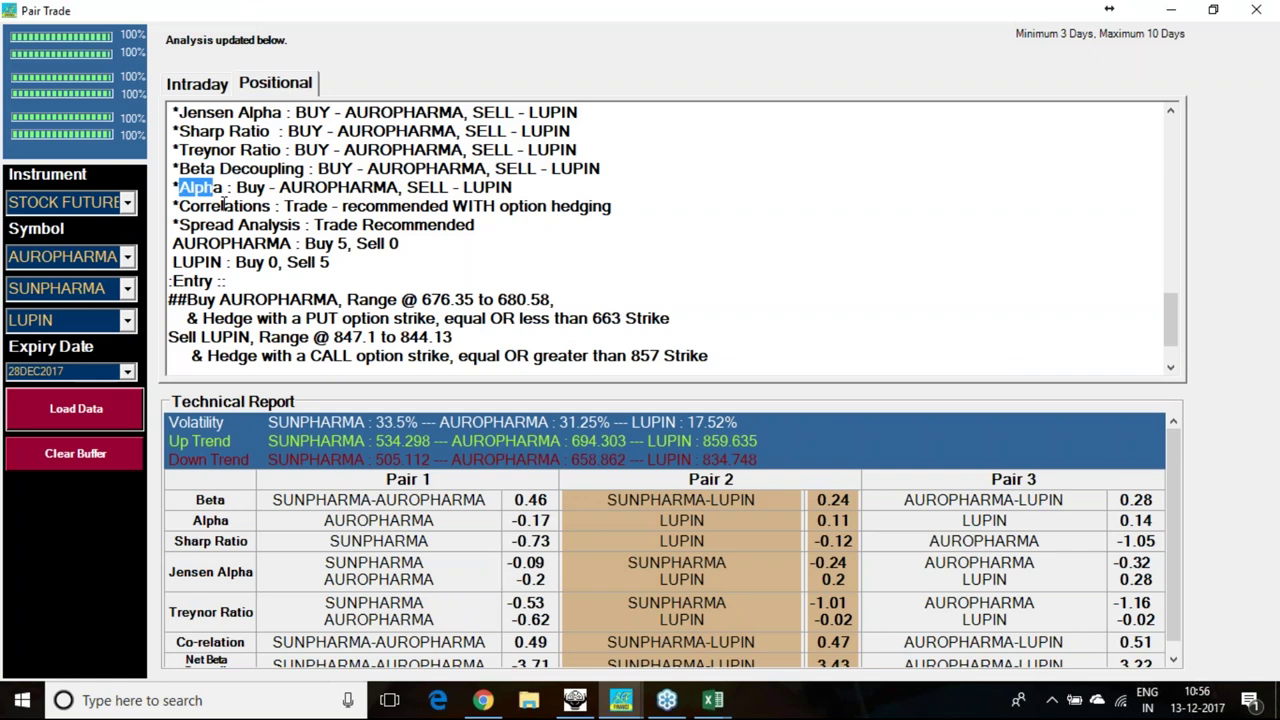
left_click(221, 206)
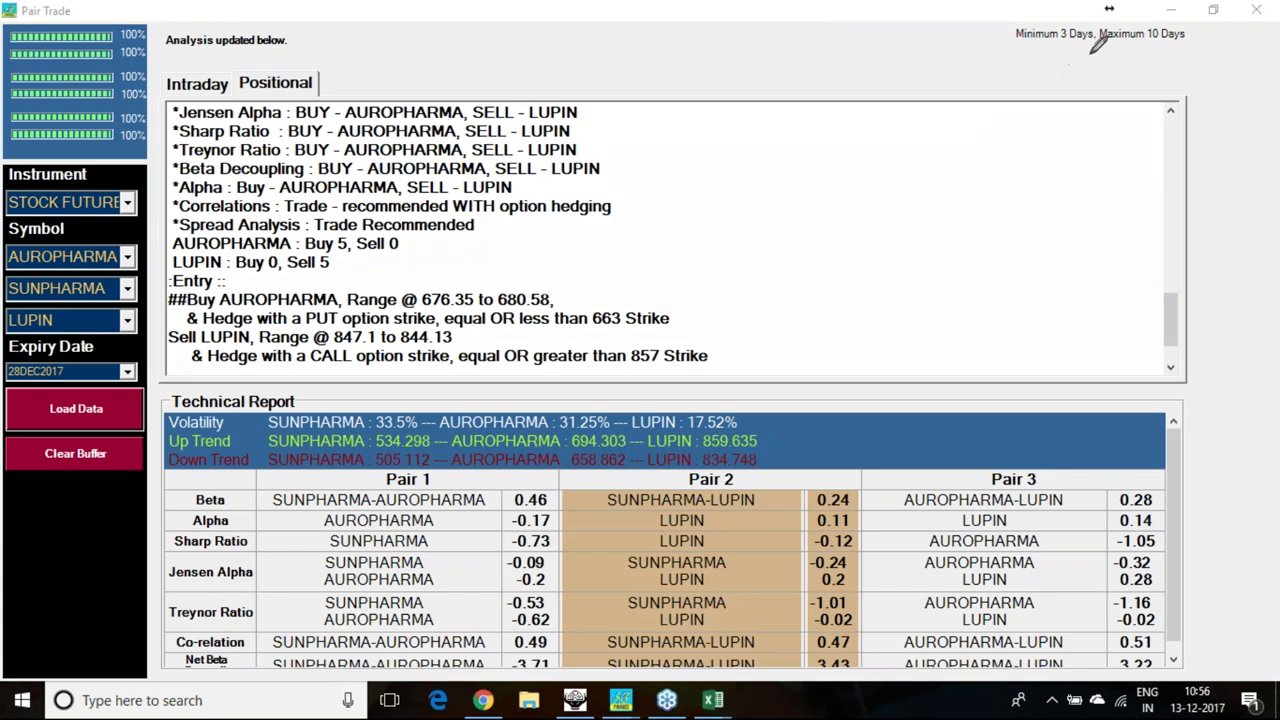
Circle the Minimum 3 Days and Maximum 10 Days notes with the pen, and tick the Pair 1, Pair 2 and Pair 3 headings.
mouse_move(1090, 54)
left_mouse_down()
mouse_move(1010, 55)
mouse_move(1043, 13)
mouse_move(1094, 14)
mouse_move(1088, 55)
left_mouse_up()
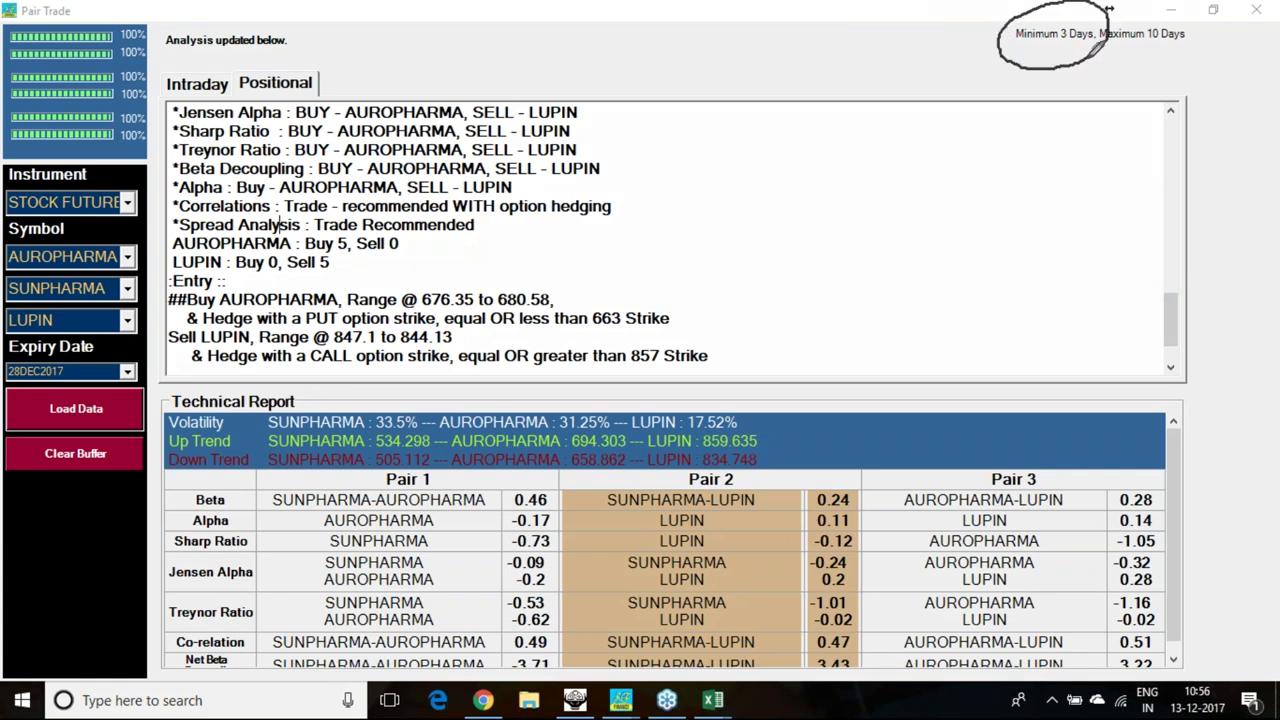
mouse_move(1194, 34)
left_mouse_down()
mouse_move(1100, 15)
mouse_move(1095, 62)
left_mouse_up()
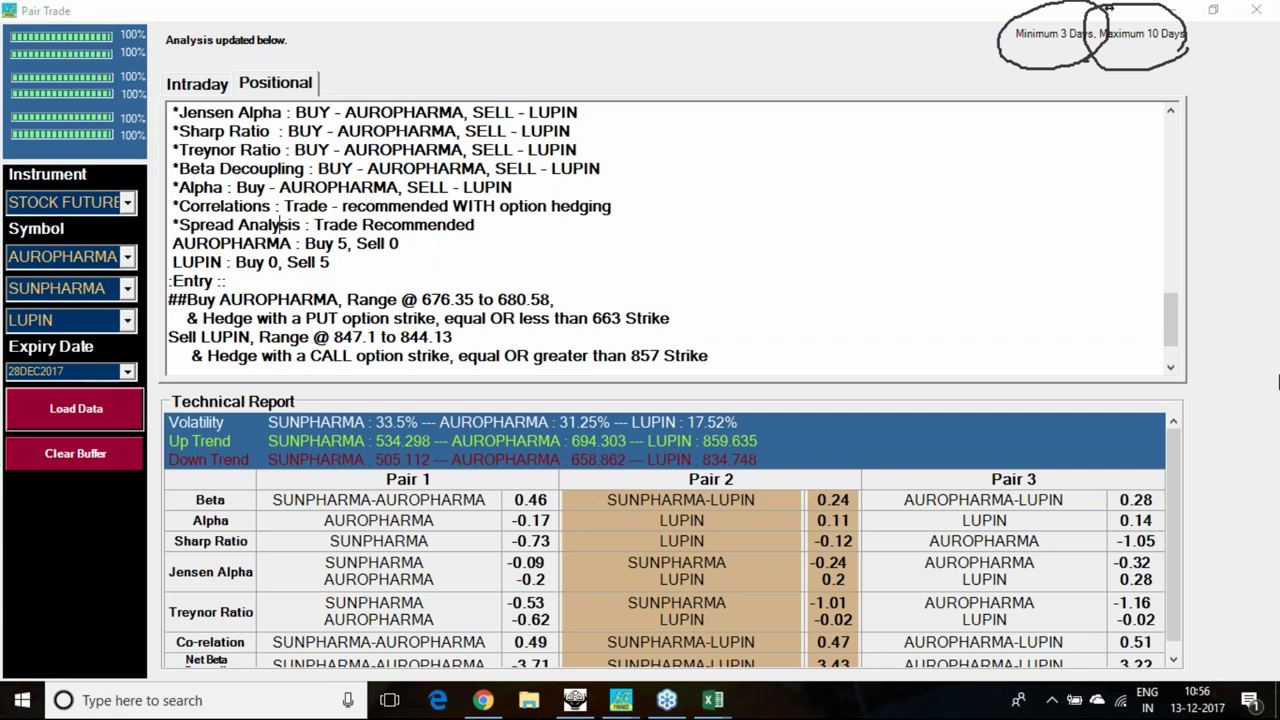
scroll(925, 372, "down", 1)
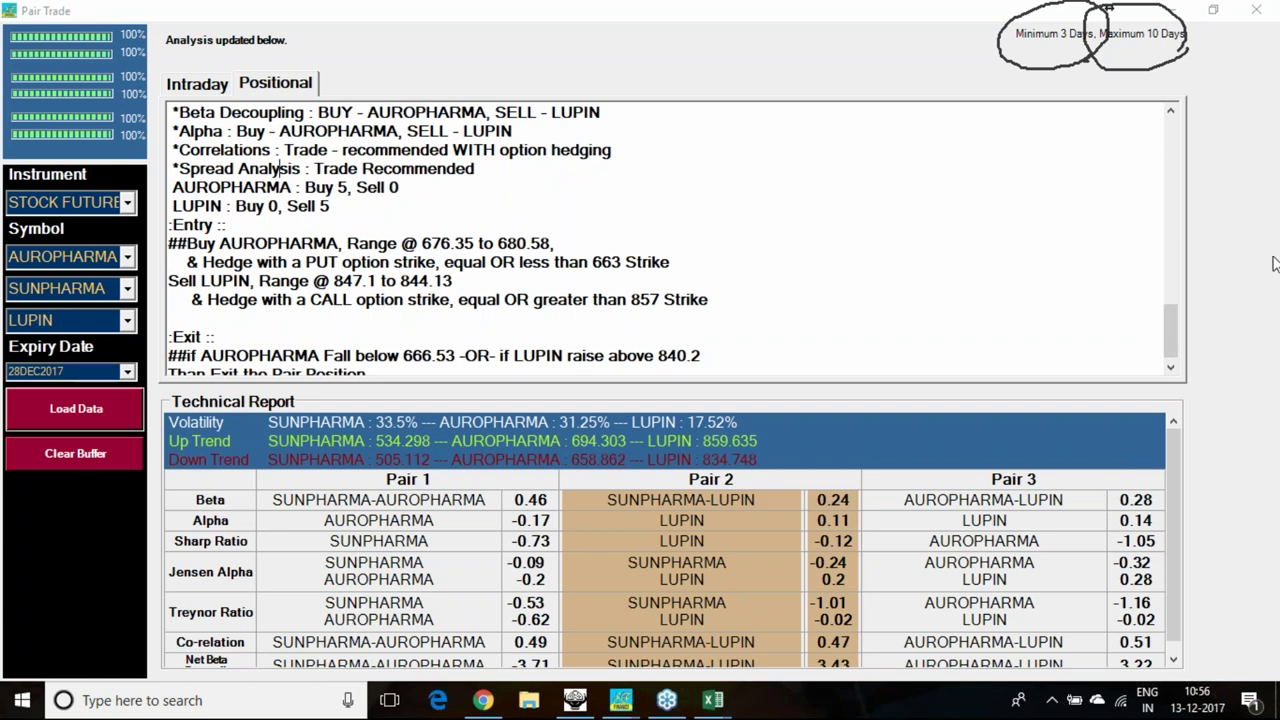
left_click_drag(308, 468, 340, 470)
left_click_drag(640, 473, 680, 473)
left_click_drag(945, 466, 968, 463)
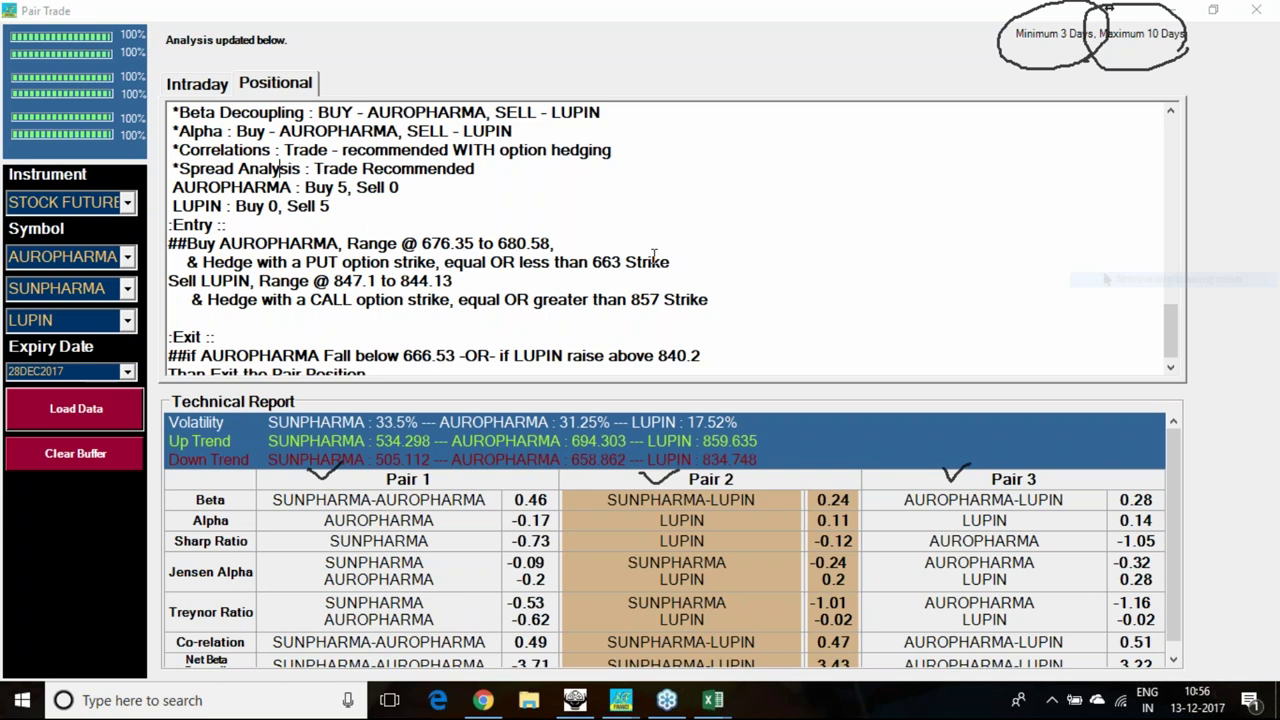
Examine the SUNPHARMA-AUROPHARMA section of the positional report, from its ratio signals down to the entry and exit rules.
scroll(465, 228, "up", 3)
scroll(465, 228, "up", 6)
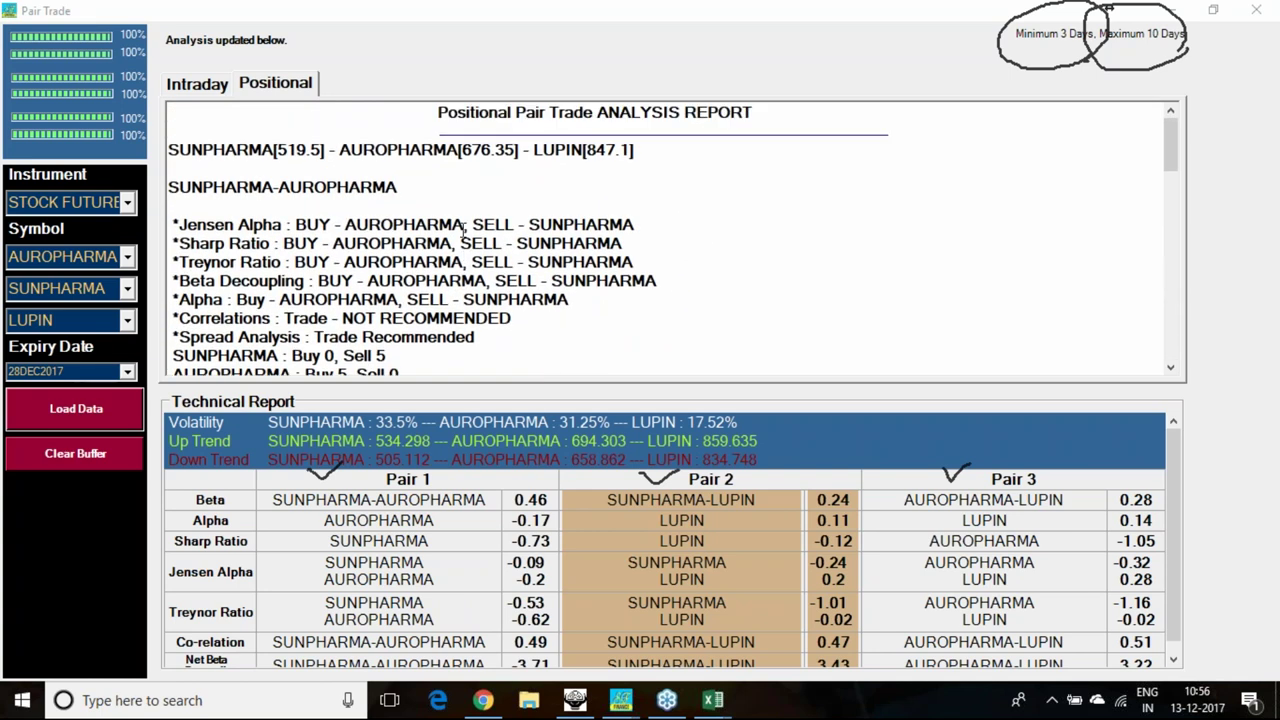
scroll(504, 195, "down", 4)
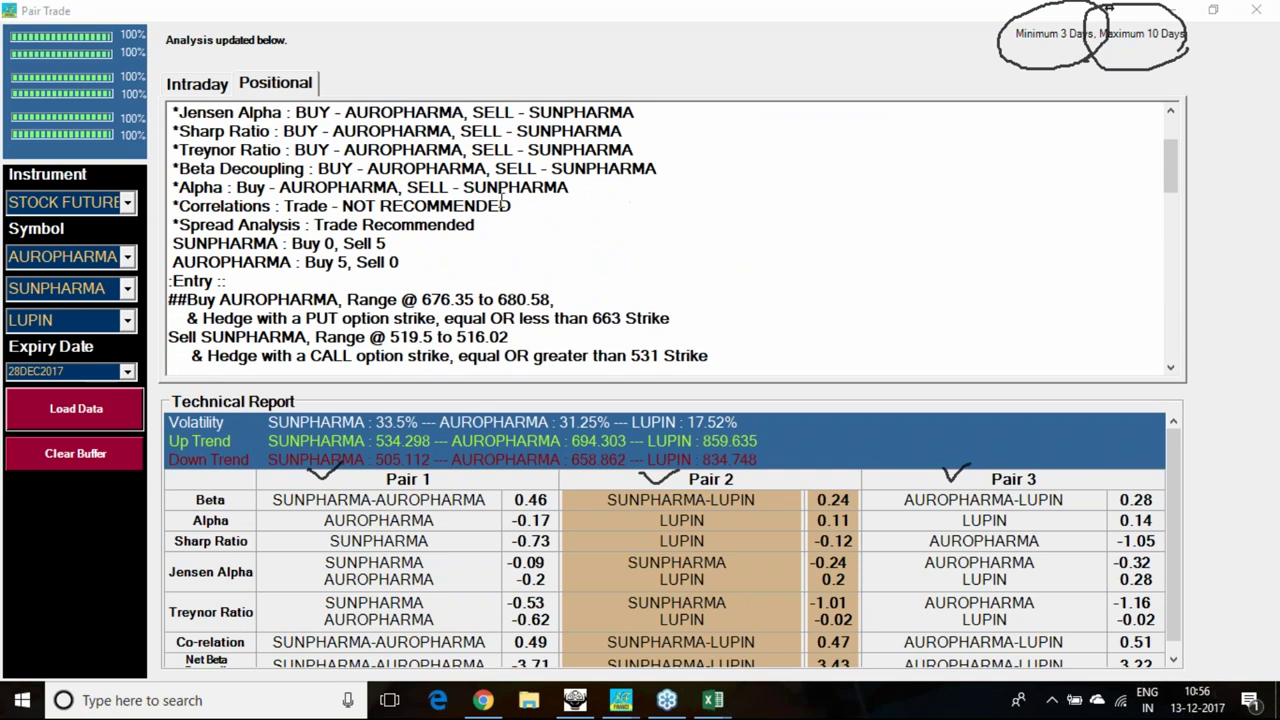
scroll(502, 198, "up", 2)
scroll(362, 183, "up", 2)
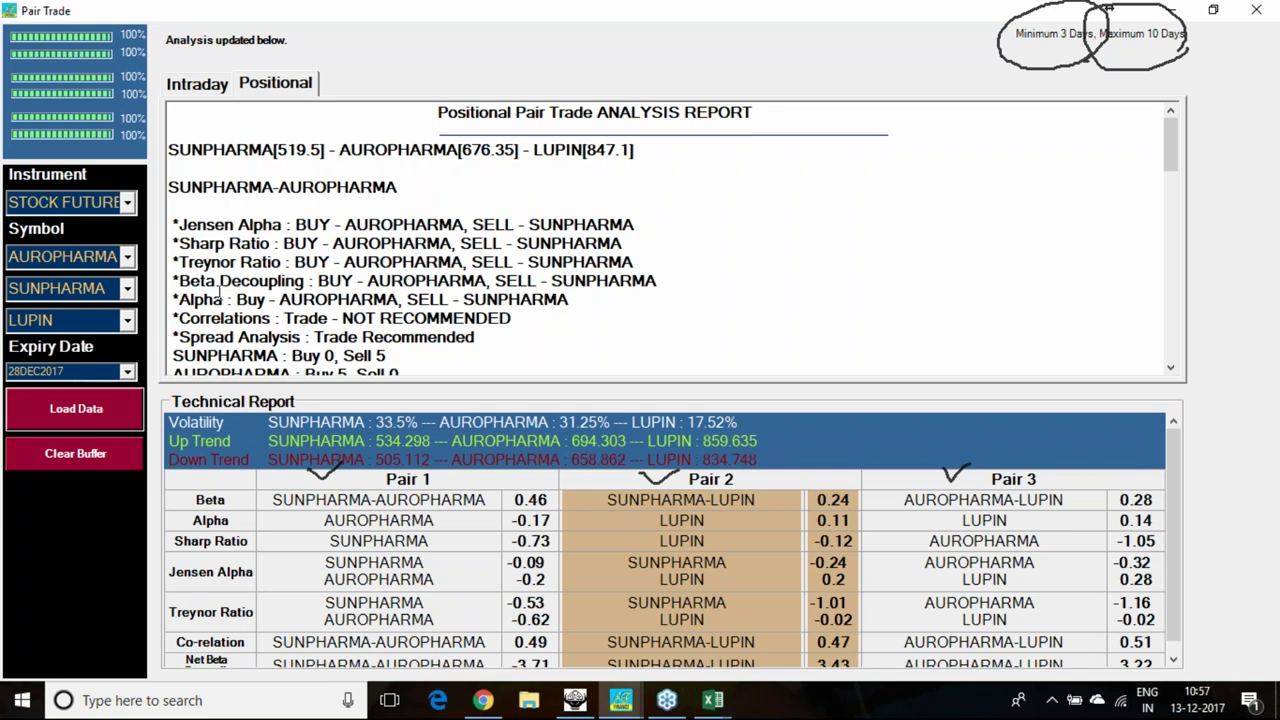
scroll(440, 298, "down", 1)
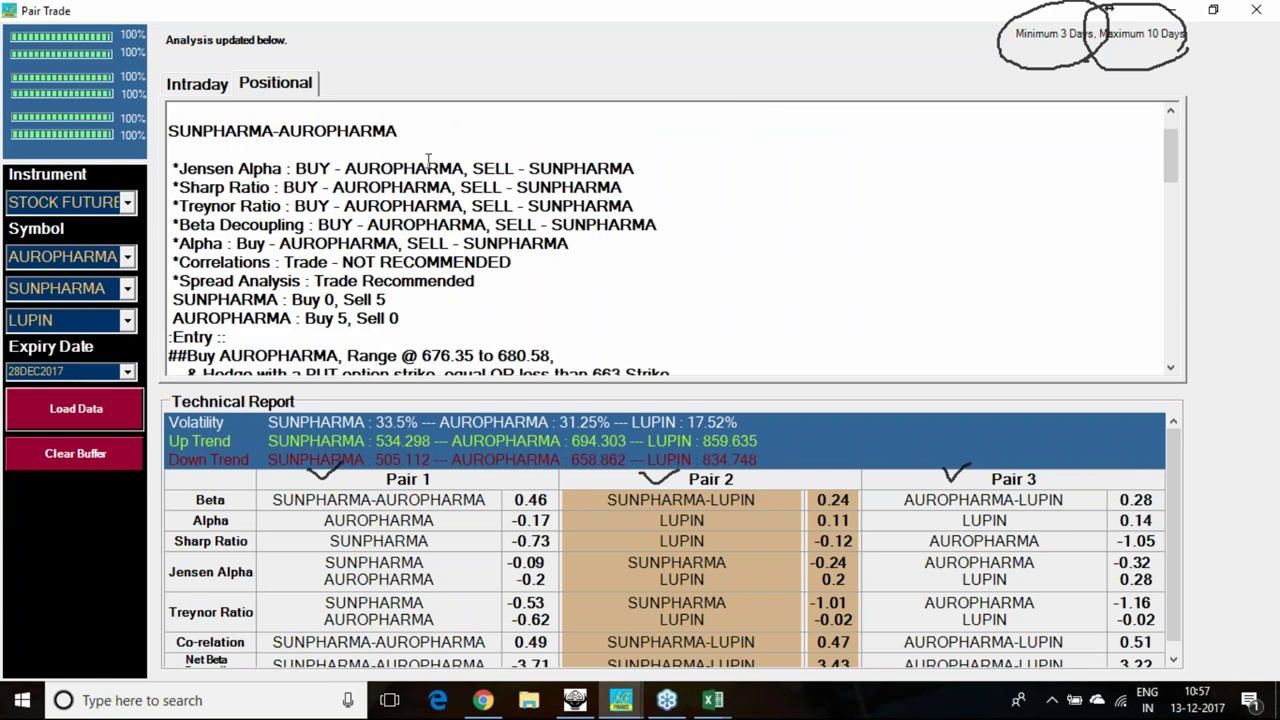
scroll(432, 256, "down", 2)
scroll(432, 254, "down", 1)
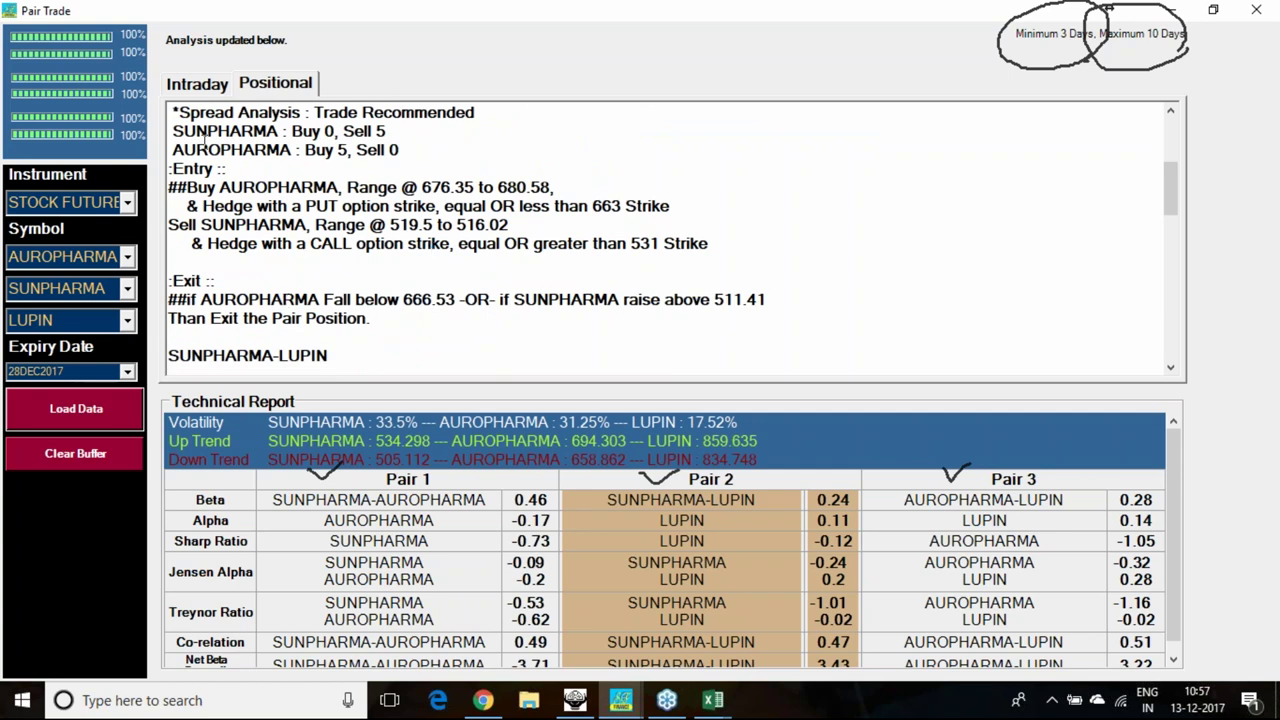
Highlight the SUNPHARMA name, its Sell 5 count and AUROPHARMA's Buy 5 count in the pair's signal summary.
left_click_drag(171, 131, 230, 131)
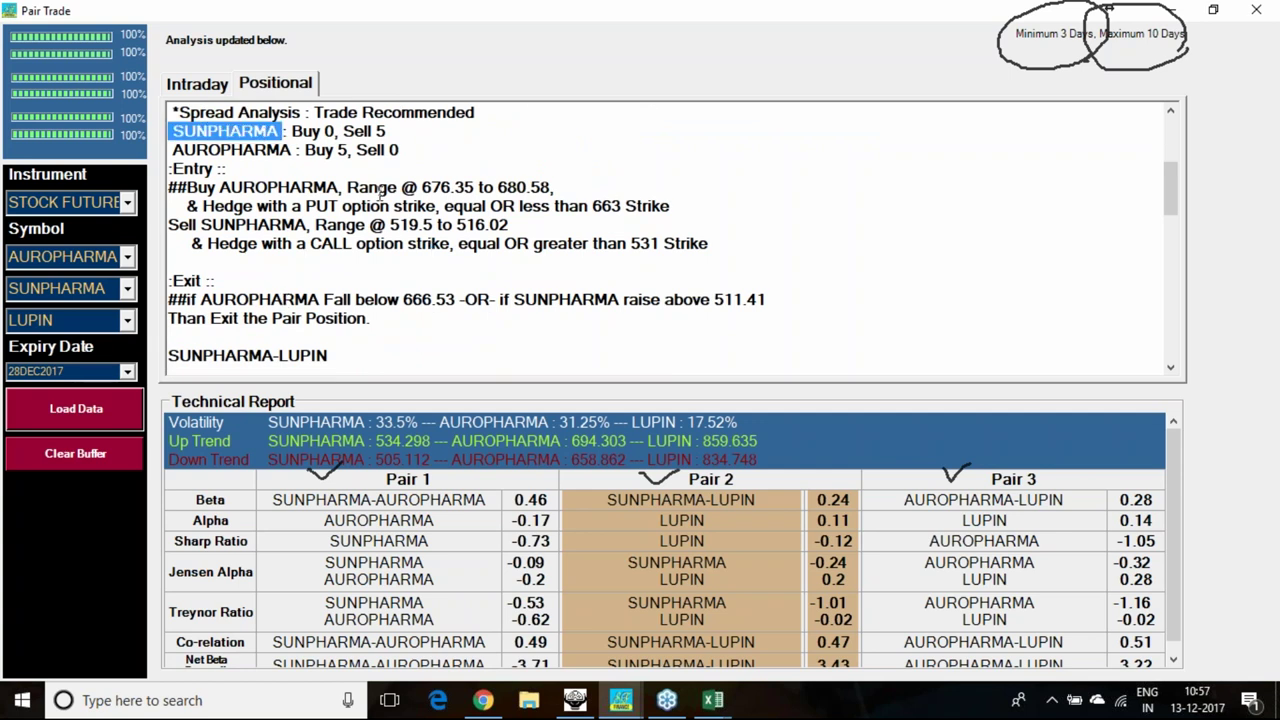
left_click(240, 150)
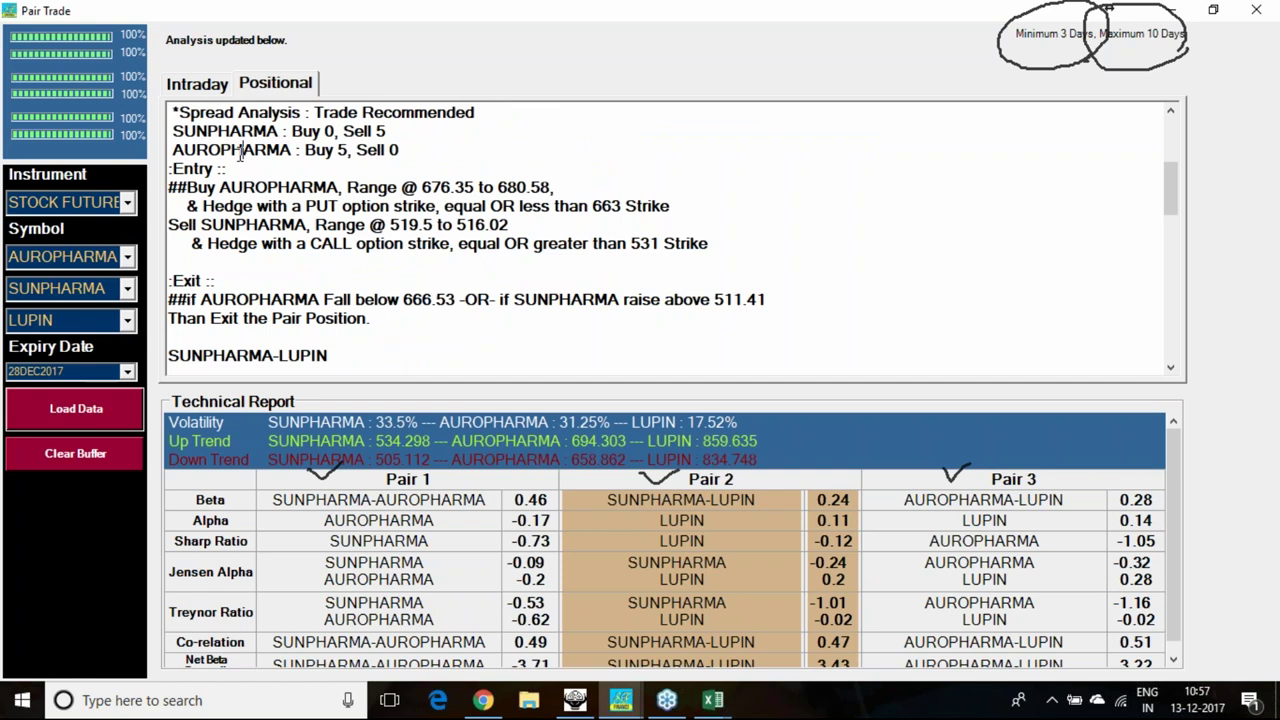
left_click_drag(344, 131, 389, 131)
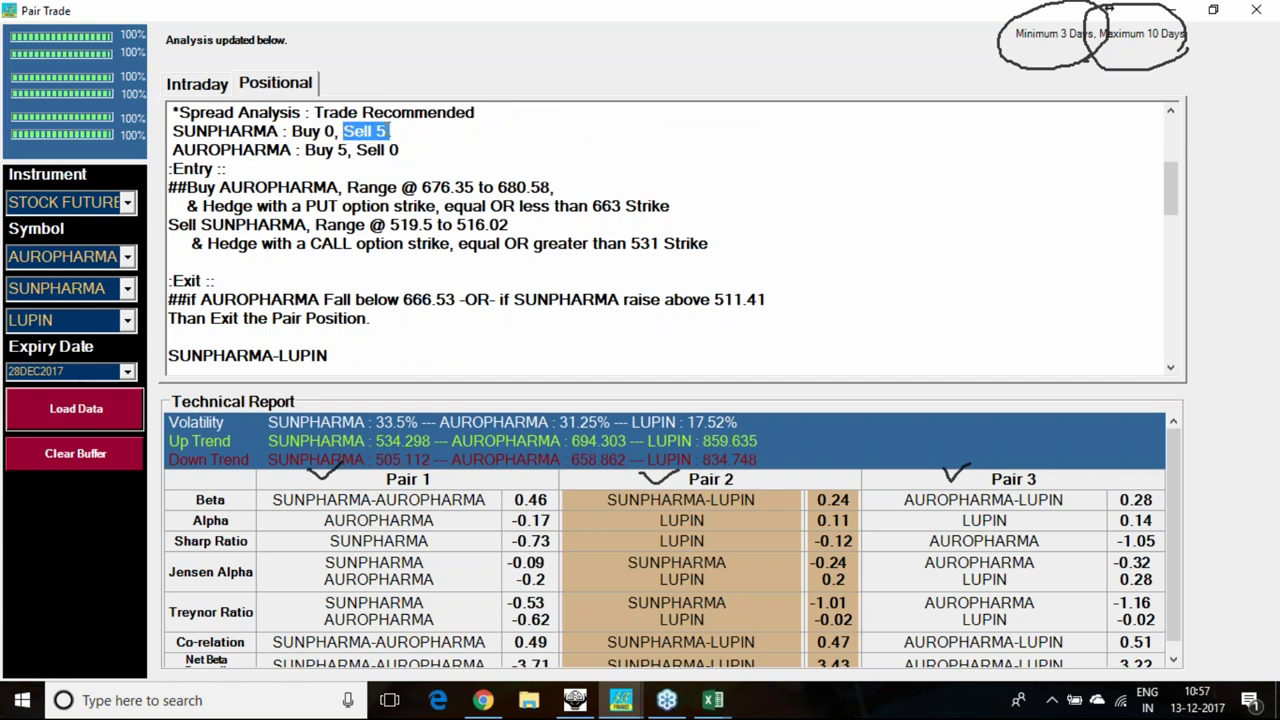
left_click_drag(305, 150, 355, 150)
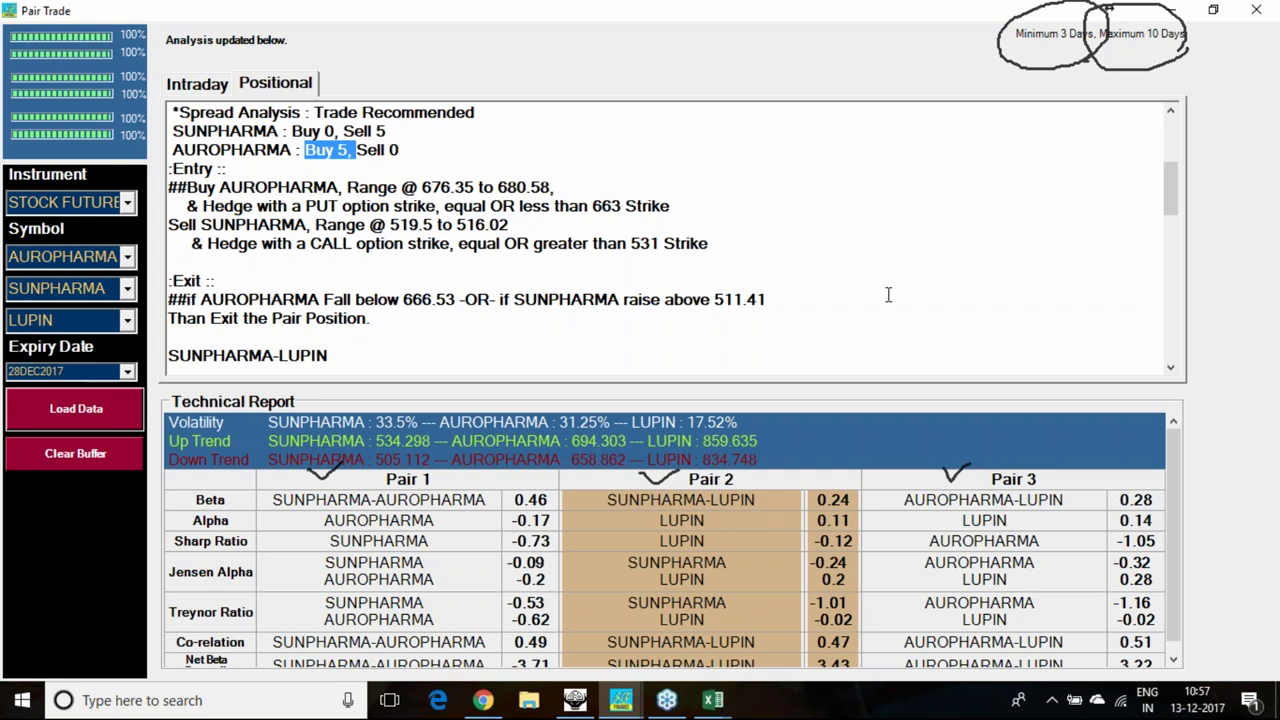
Mark the AUROPHARMA buy entry with the pen: tick it, bracket the 676.35 to 680.58 range and circle the 663 strike.
left_click(1269, 268)
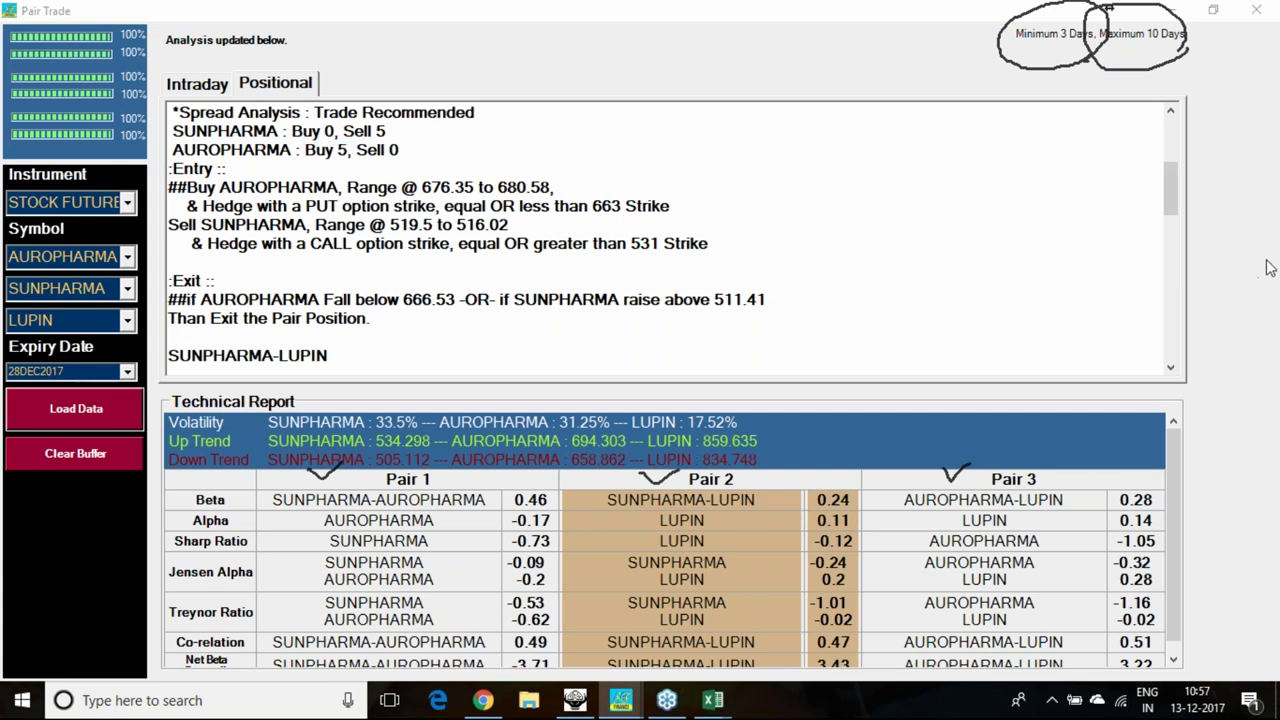
key("ctrl+2")
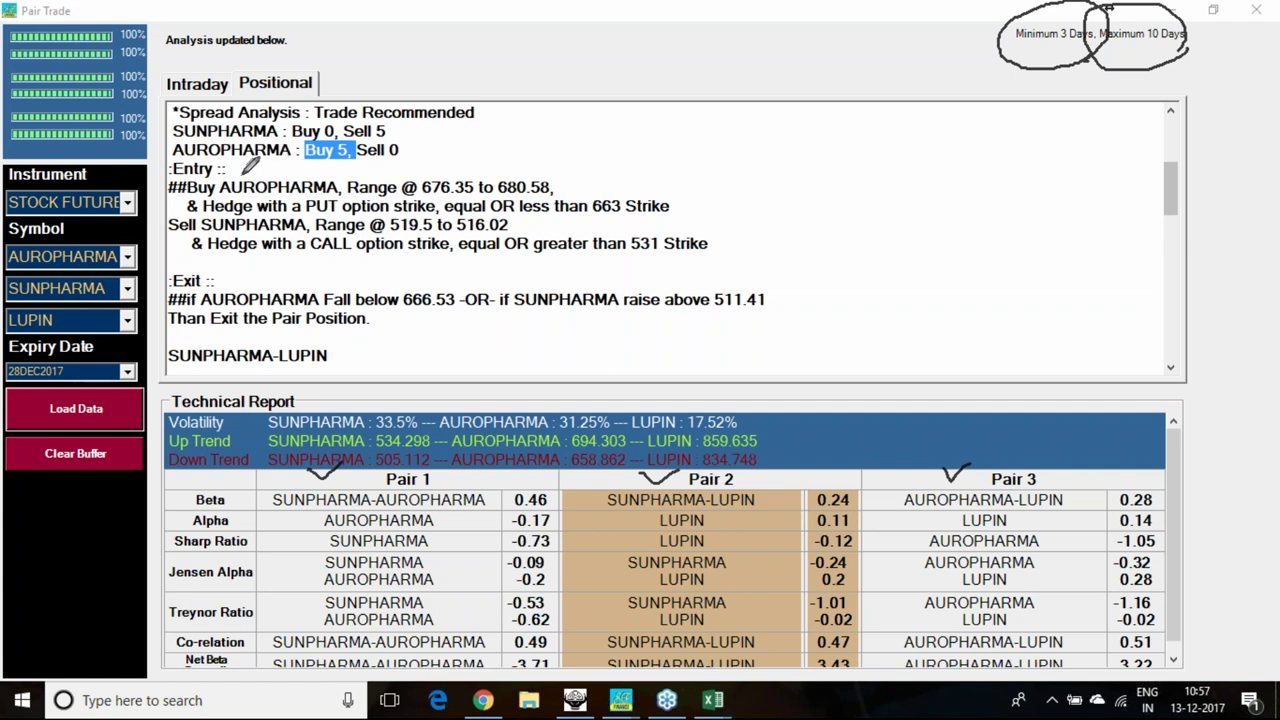
left_click_drag(242, 170, 287, 146)
mouse_move(433, 170)
left_mouse_down()
mouse_move(536, 150)
mouse_move(531, 172)
left_mouse_up()
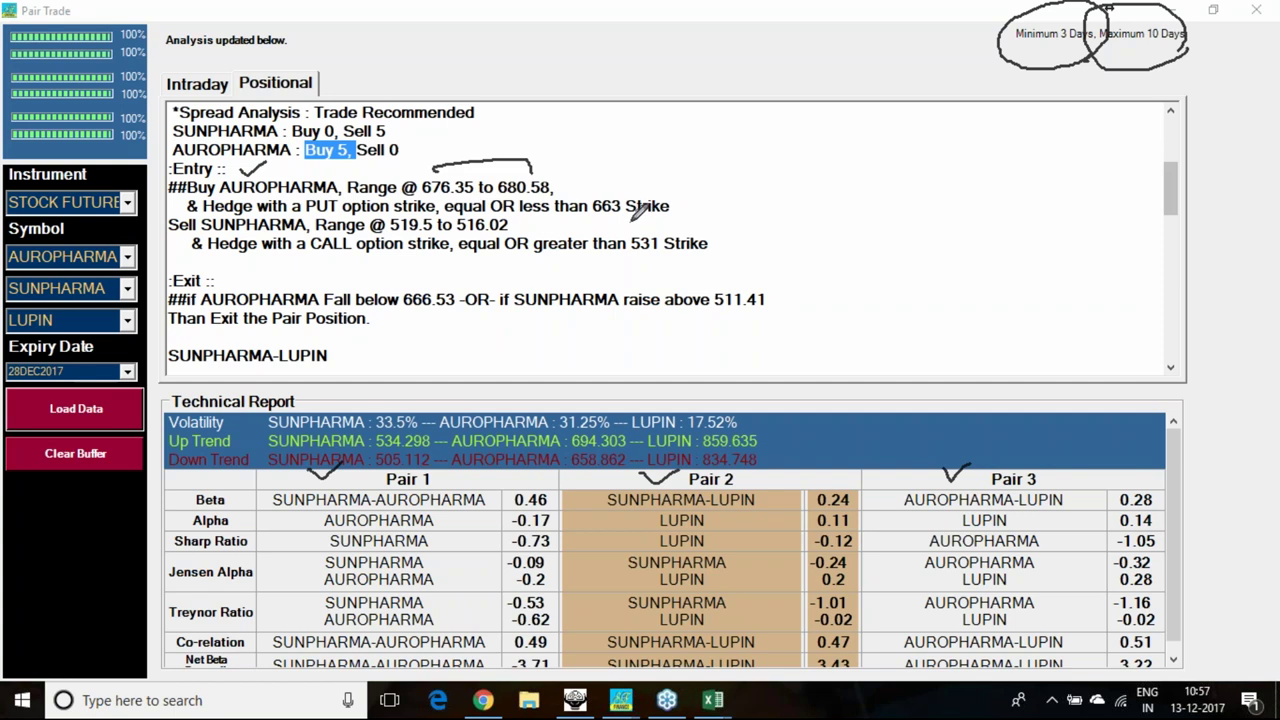
mouse_move(612, 187)
left_mouse_down()
mouse_move(590, 215)
mouse_move(634, 196)
mouse_move(630, 218)
left_mouse_up()
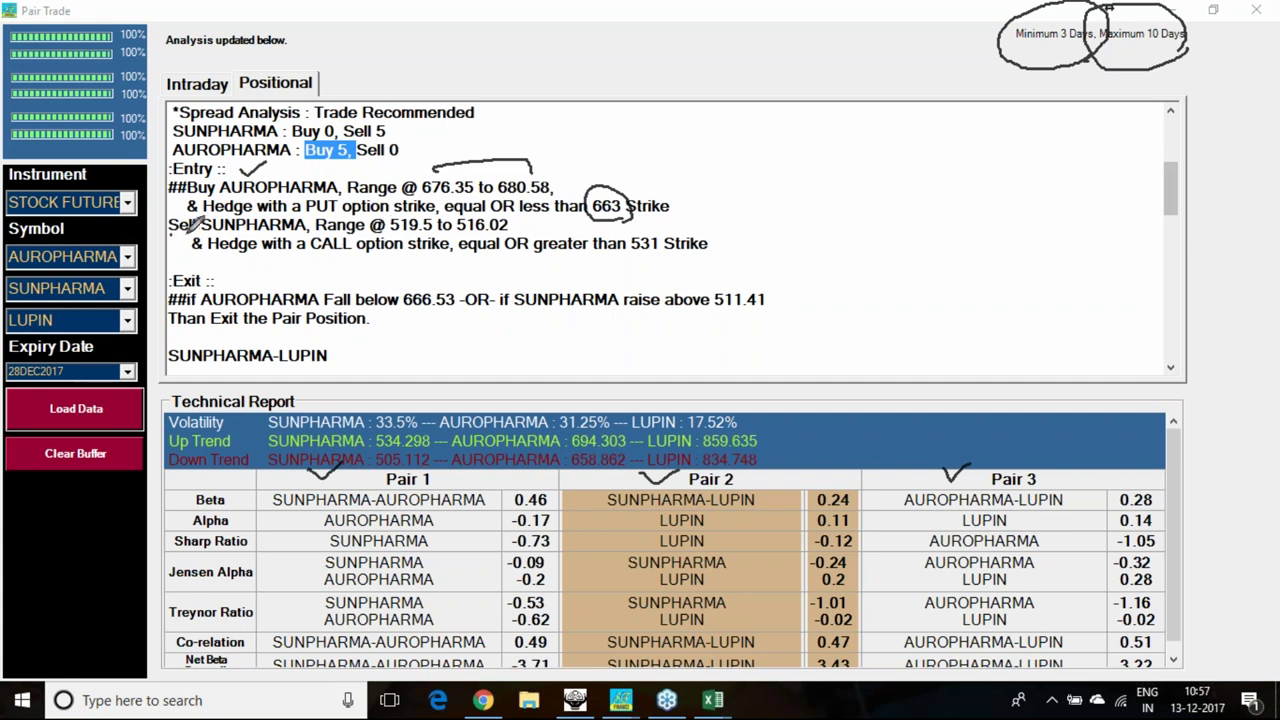
Underline the SUNPHARMA sell entry and its 519.5 to 516.02 range with the pen, and circle the 531 strike.
left_click_drag(170, 233, 192, 234)
left_click_drag(392, 233, 432, 233)
mouse_move(673, 244)
left_mouse_down()
mouse_move(628, 260)
mouse_move(626, 234)
mouse_move(673, 243)
left_mouse_up()
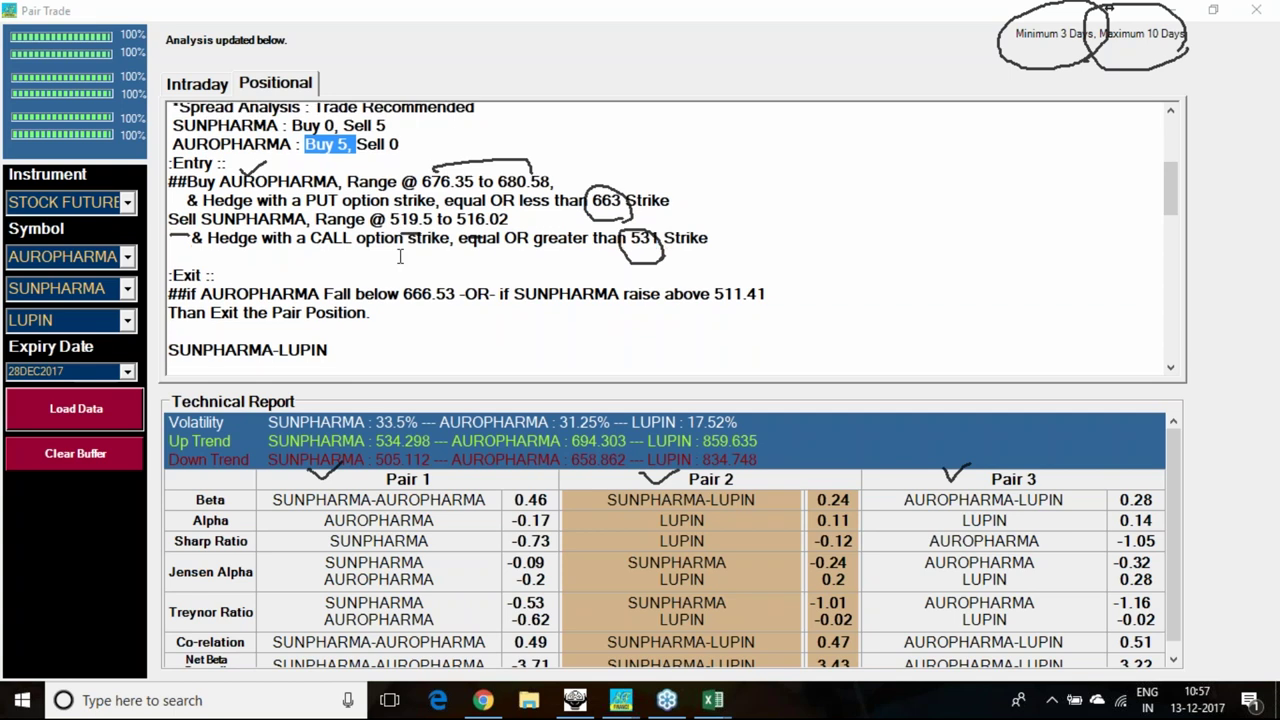
Highlight SUNPHARMA's Buy 5 count and LUPIN's Sell 5 count in the SUNPHARMA-LUPIN signal summary.
scroll(342, 241, "down", 2)
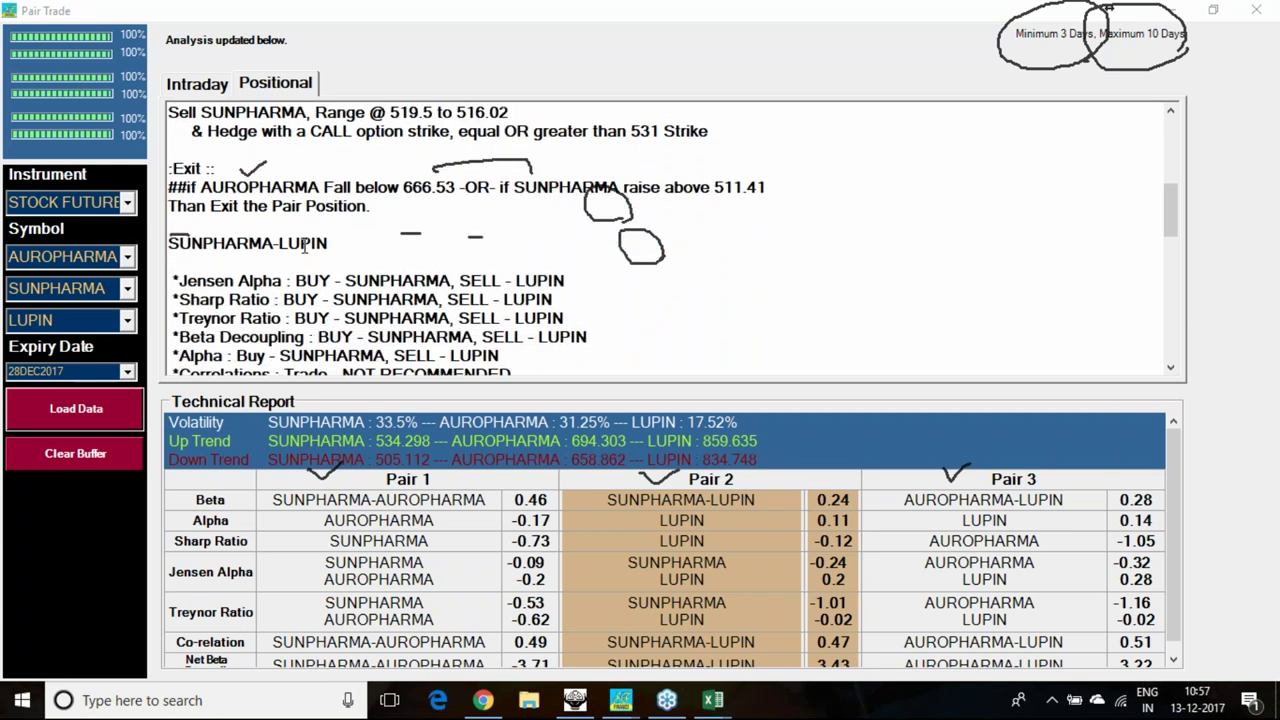
scroll(422, 255, "down", 3)
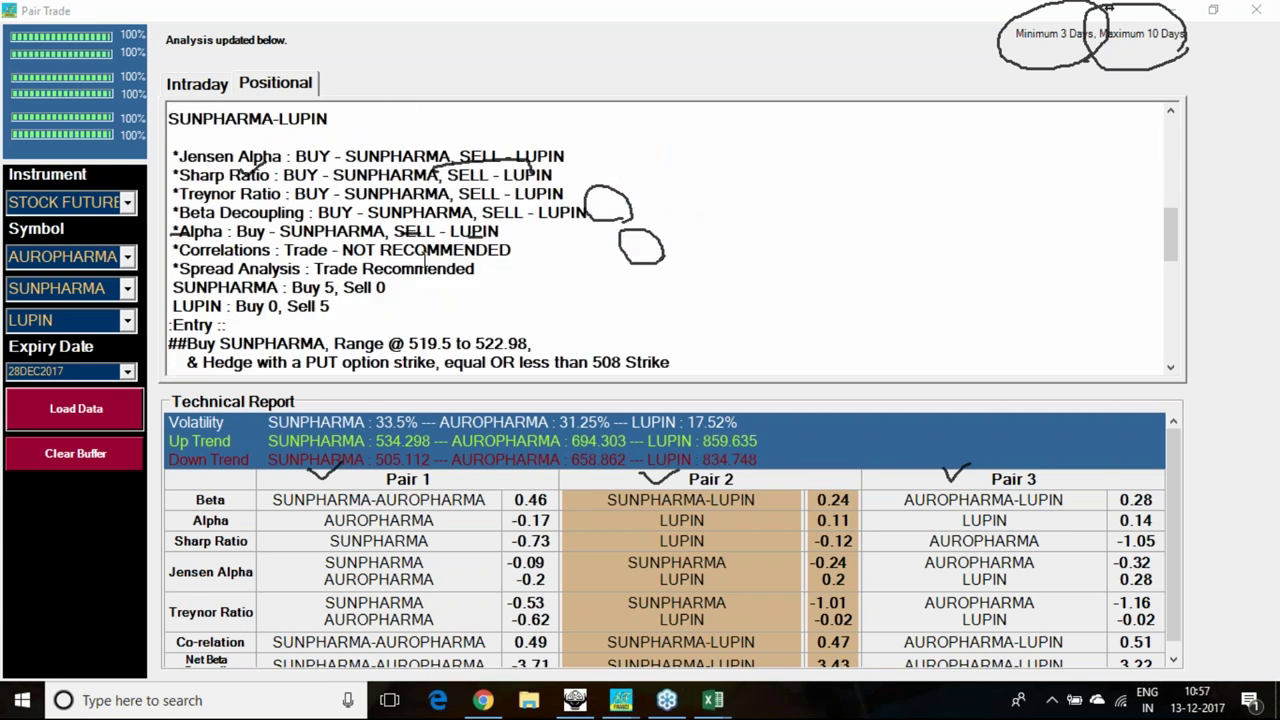
double_click(305, 244)
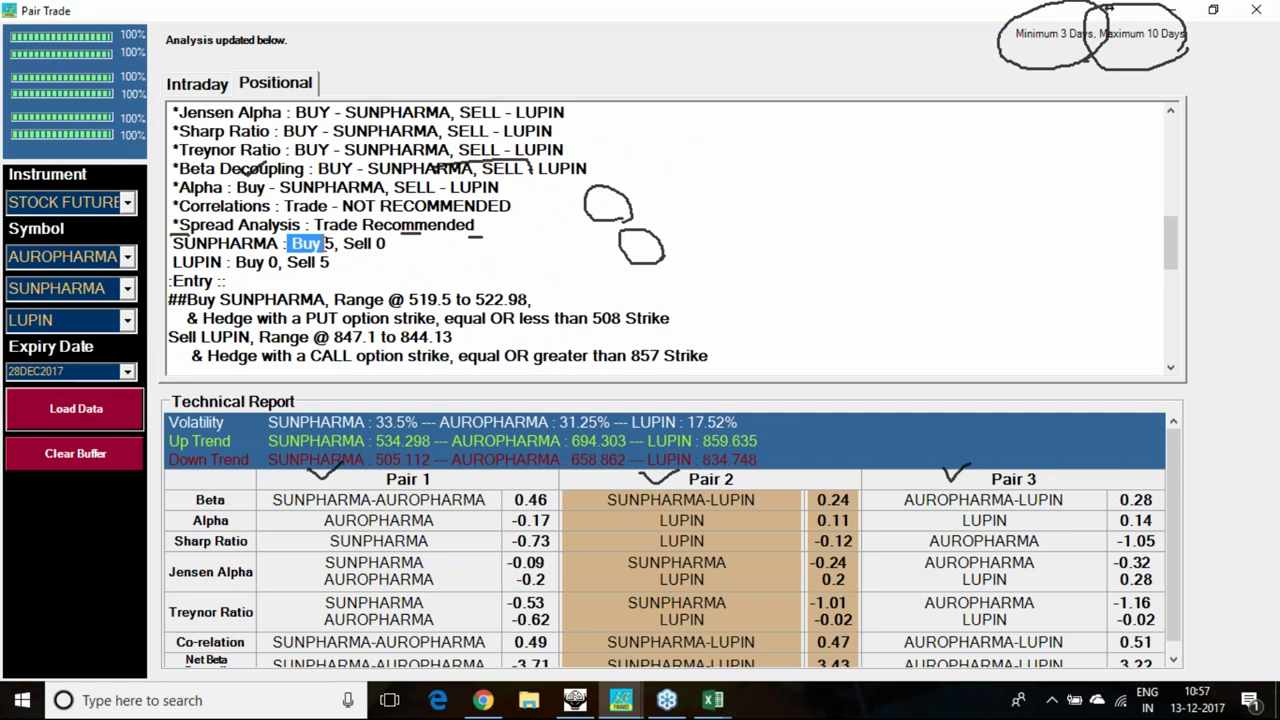
key("shift+Right")
key("shift+Right")
key("shift+Right")
left_click_drag(289, 263, 330, 262)
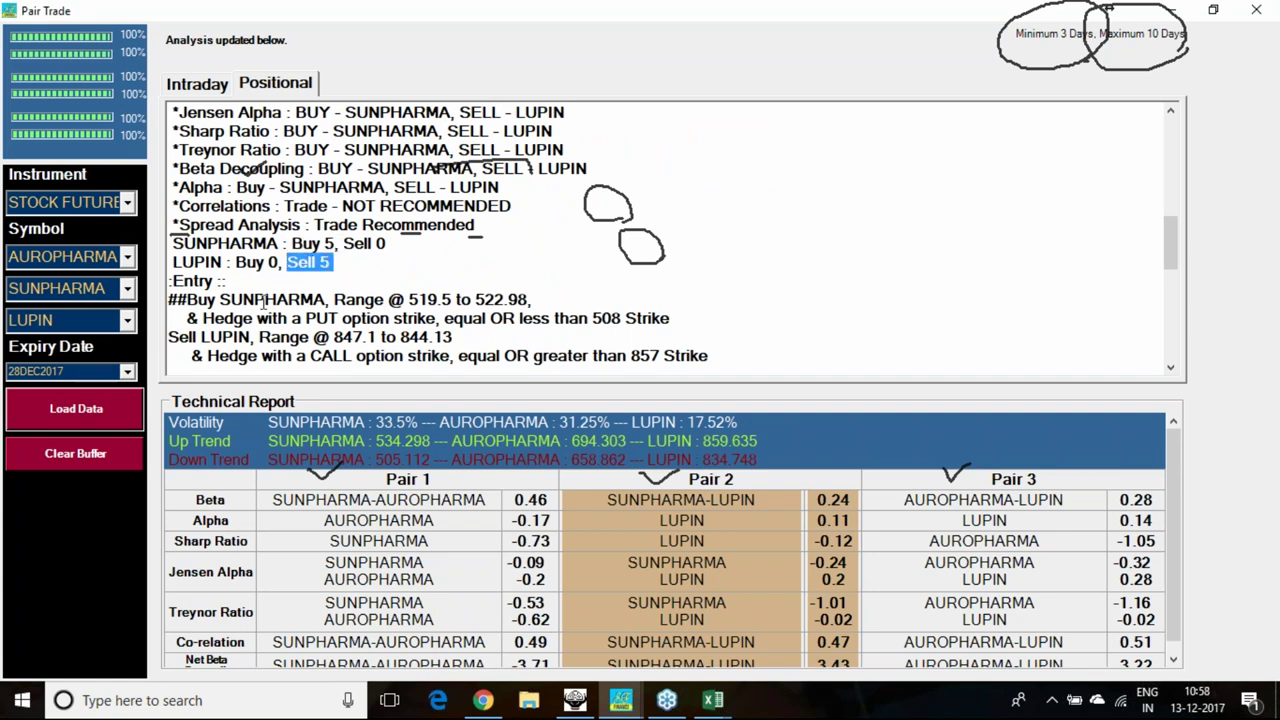
Mark the SUNPHARMA-LUPIN entry with the pen: tick the SUNPHARMA buy, circle the 508 and 857 strikes, underline LUPIN's 847.1 to 844.13 range.
left_click(1274, 268)
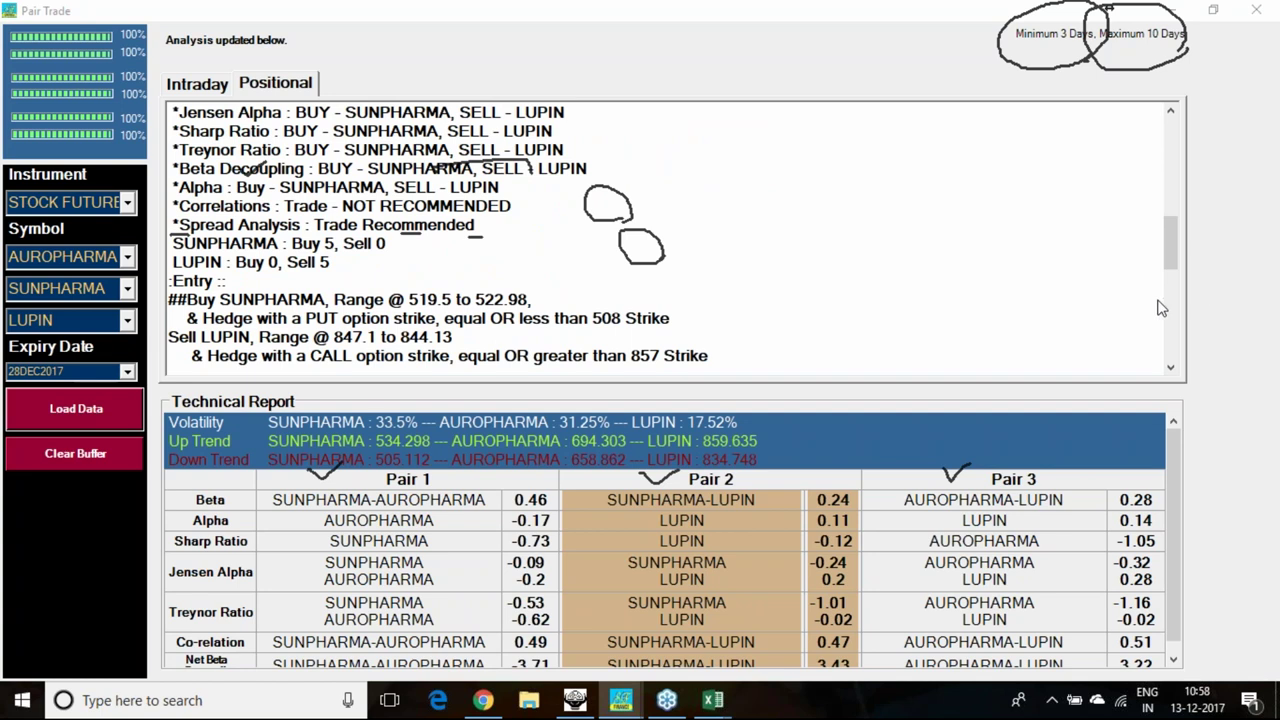
left_click_drag(338, 283, 366, 275)
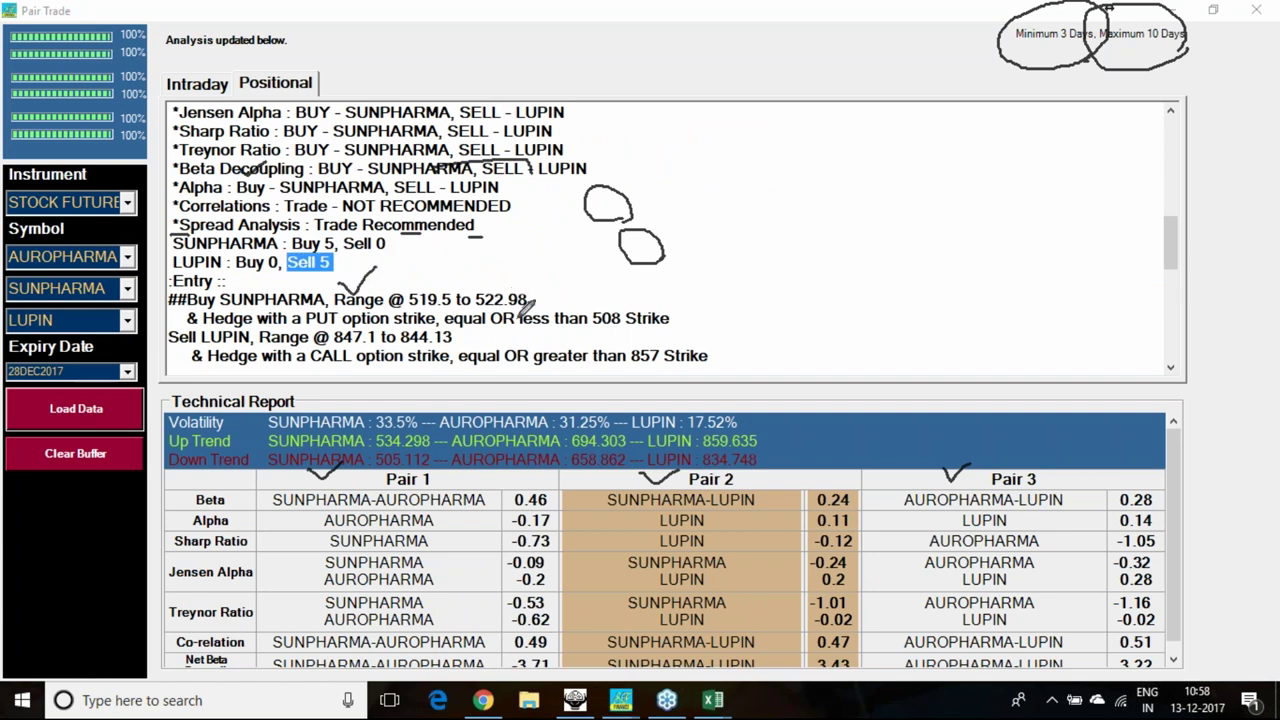
mouse_move(630, 312)
left_mouse_down()
mouse_move(596, 330)
mouse_move(584, 302)
mouse_move(632, 312)
left_mouse_up()
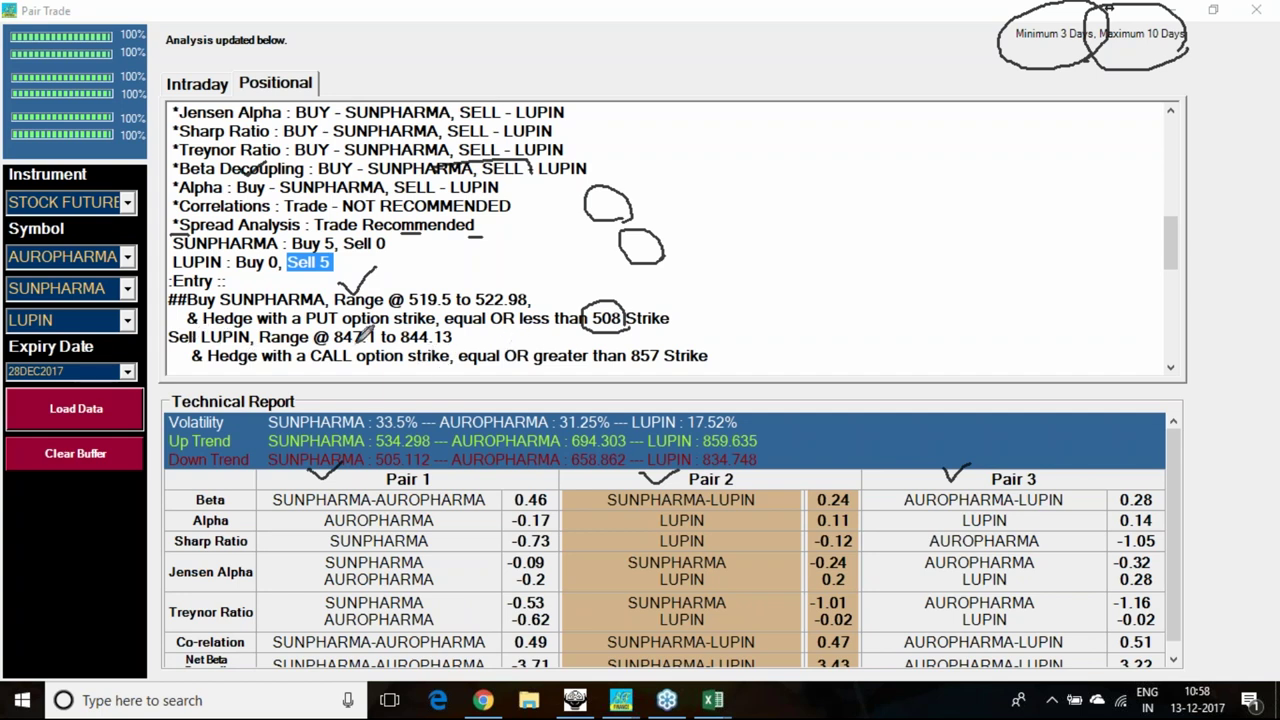
left_click_drag(357, 345, 426, 346)
mouse_move(668, 355)
left_mouse_down()
mouse_move(636, 372)
mouse_move(680, 346)
left_mouse_up()
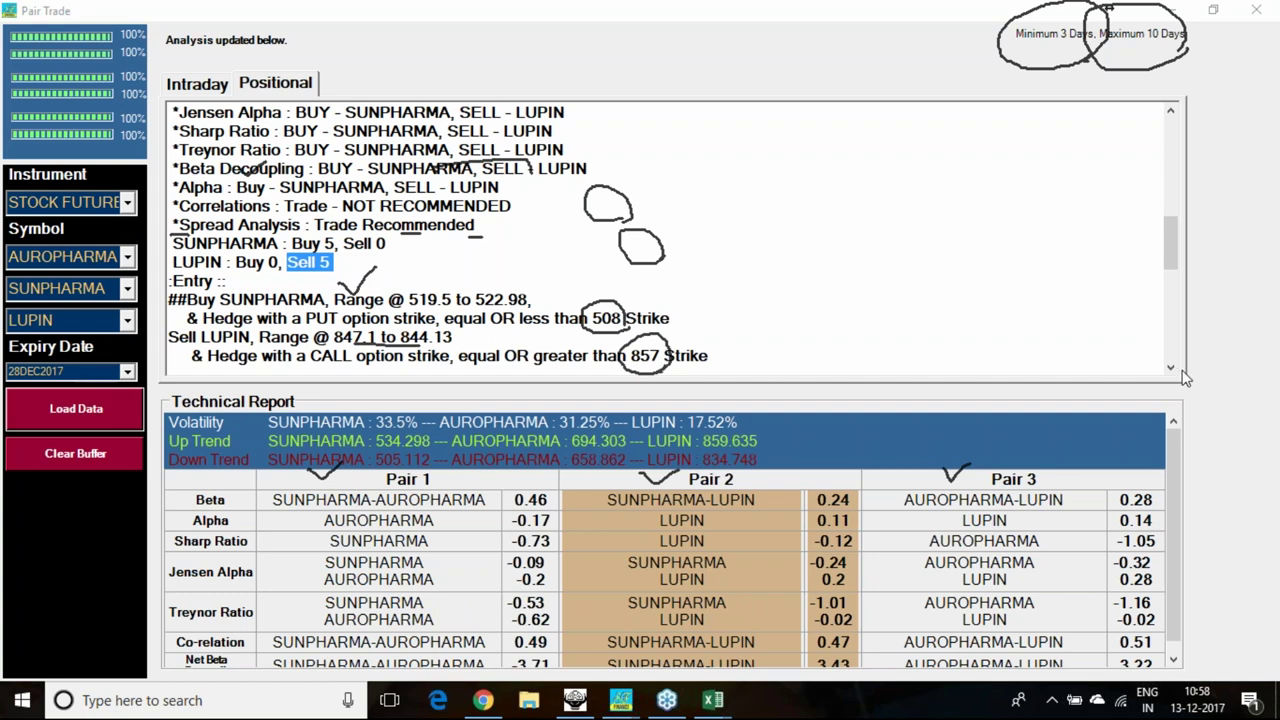
Clear the pen marks and highlight the Buy 5 and Sell 5 counts and the 663 and 857 strikes in the AUROPHARMA-LUPIN section.
key("Escape")
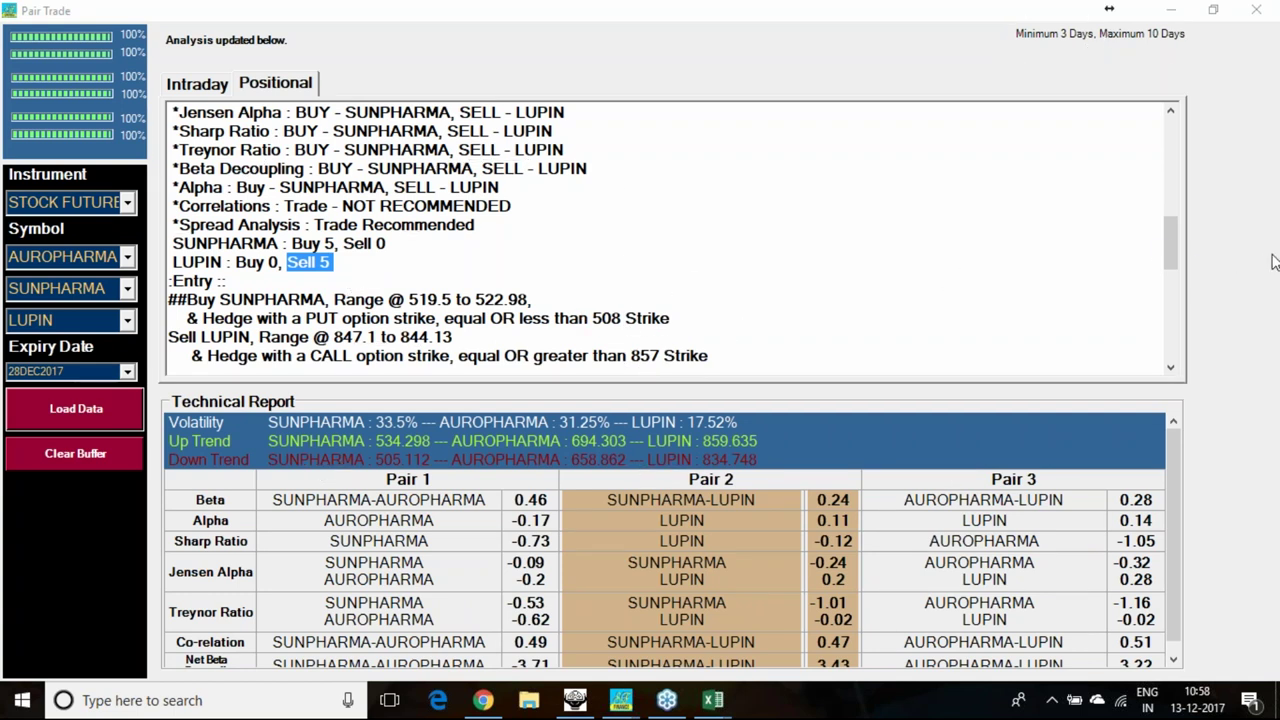
scroll(640, 214, "down", 4)
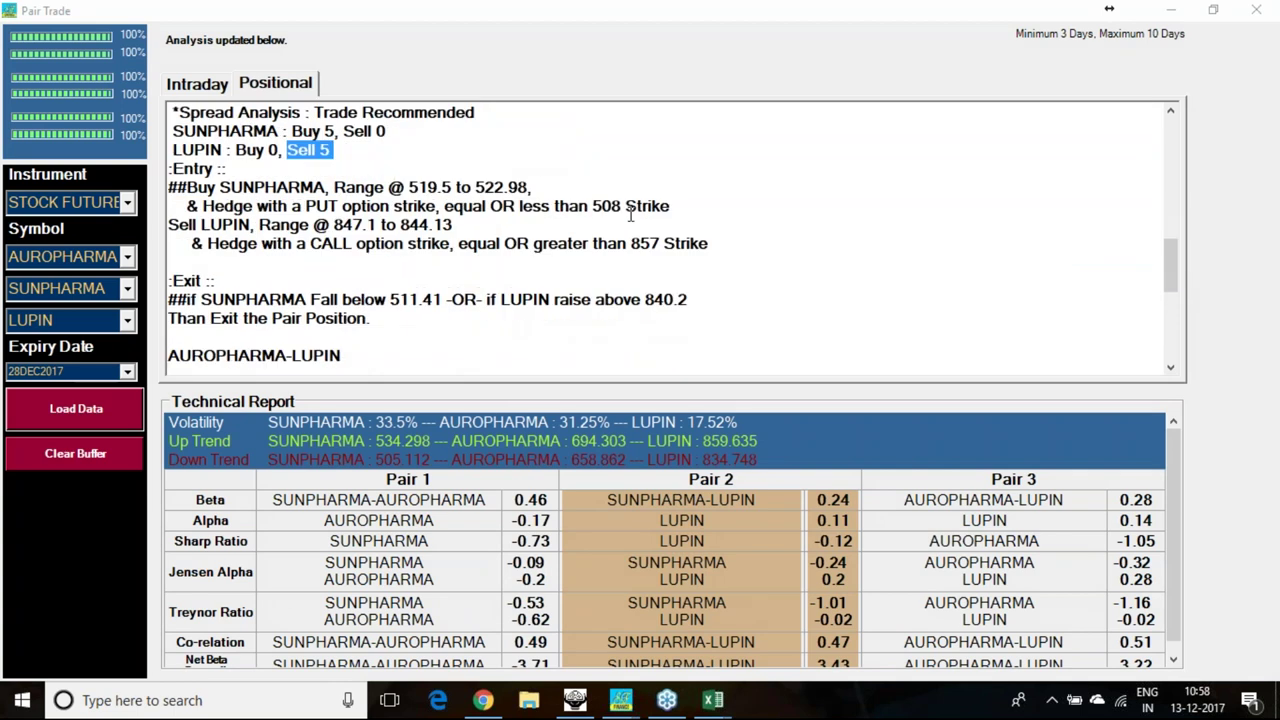
scroll(630, 214, "down", 2)
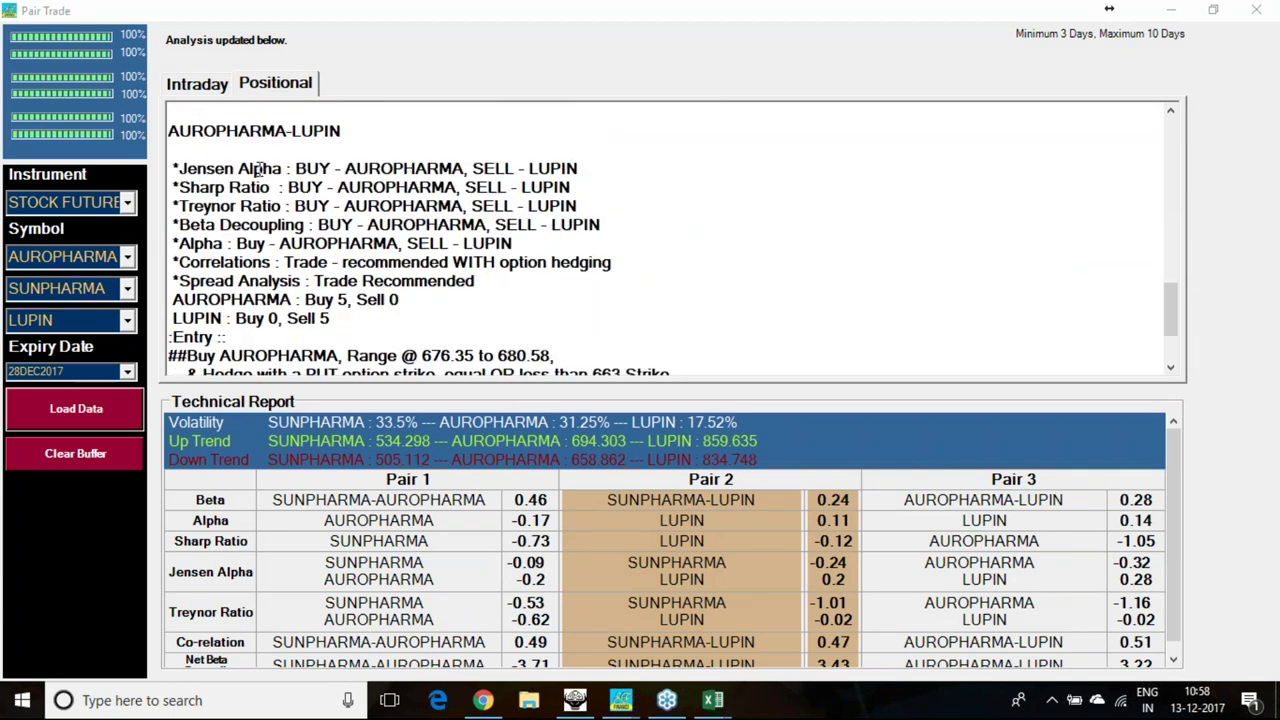
scroll(378, 262, "down", 1)
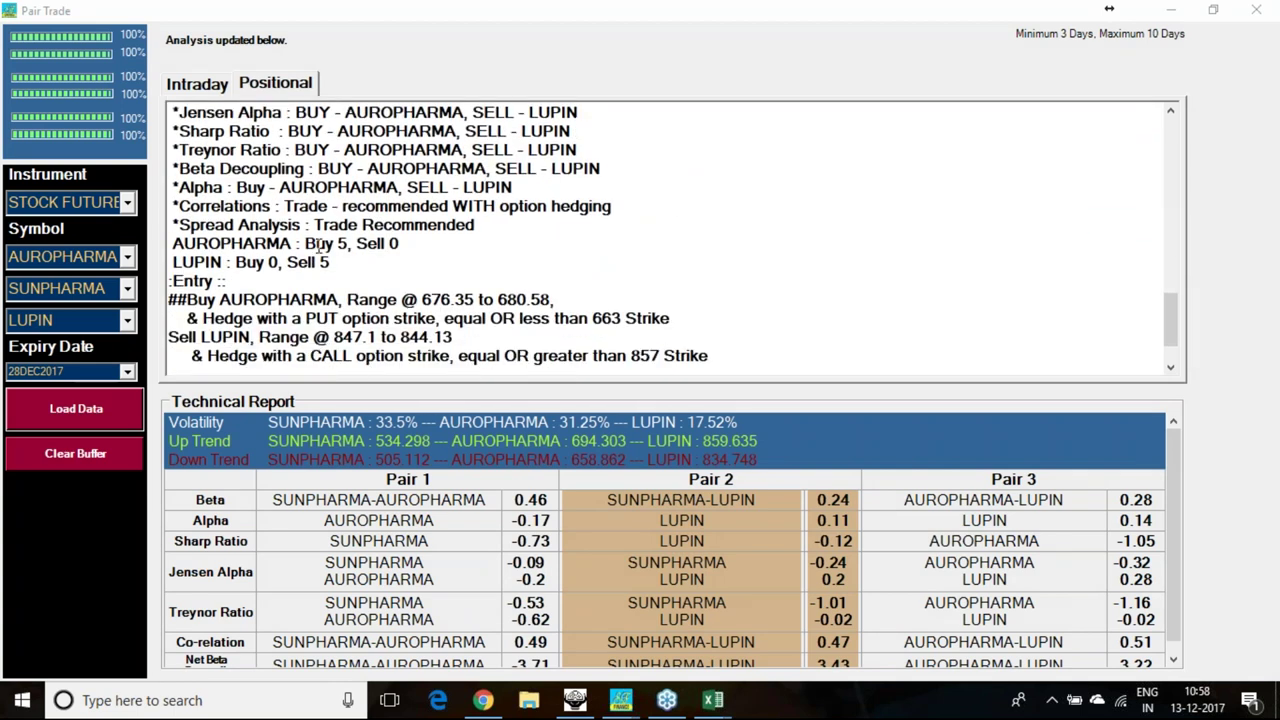
left_click_drag(306, 244, 335, 262)
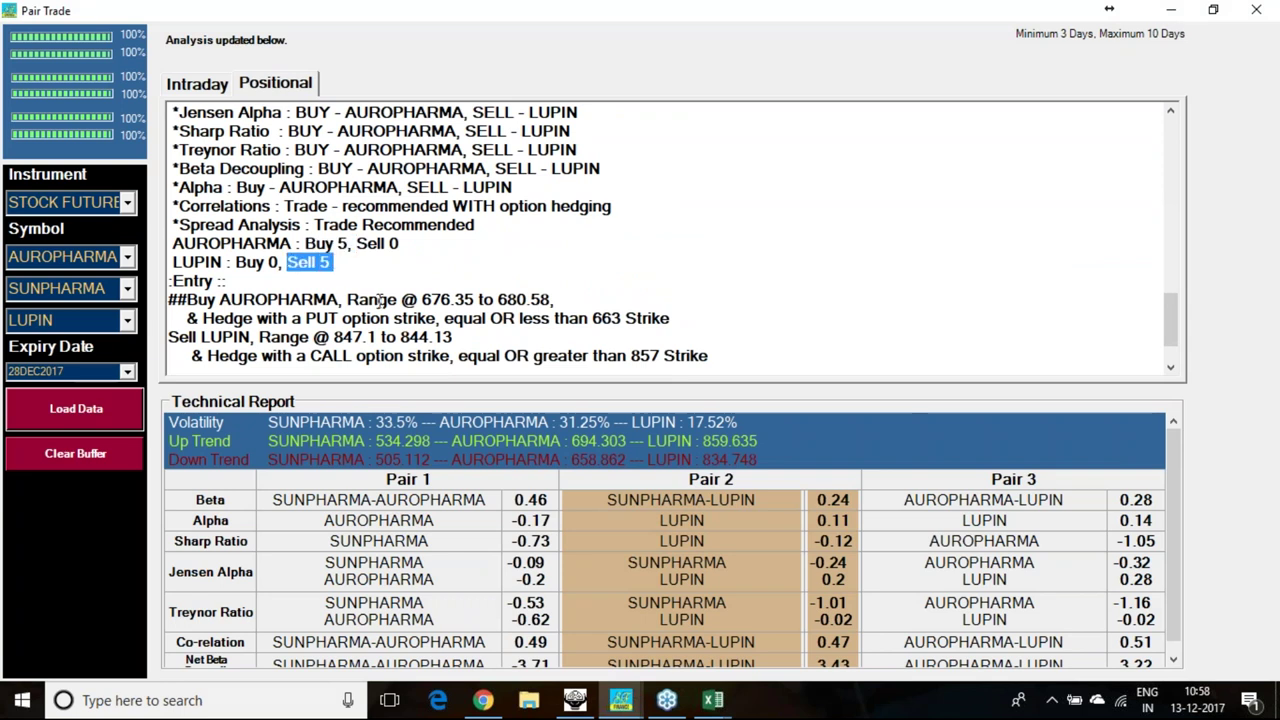
left_click_drag(592, 318, 628, 325)
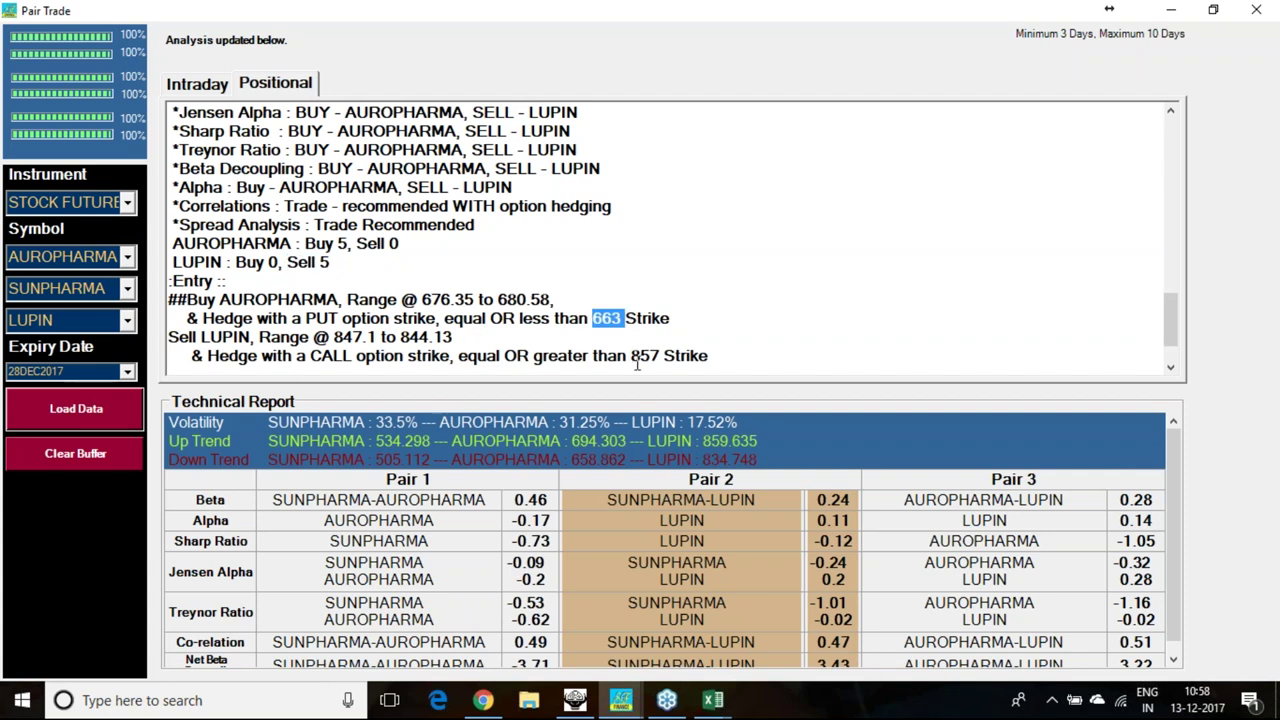
left_click_drag(631, 360, 662, 358)
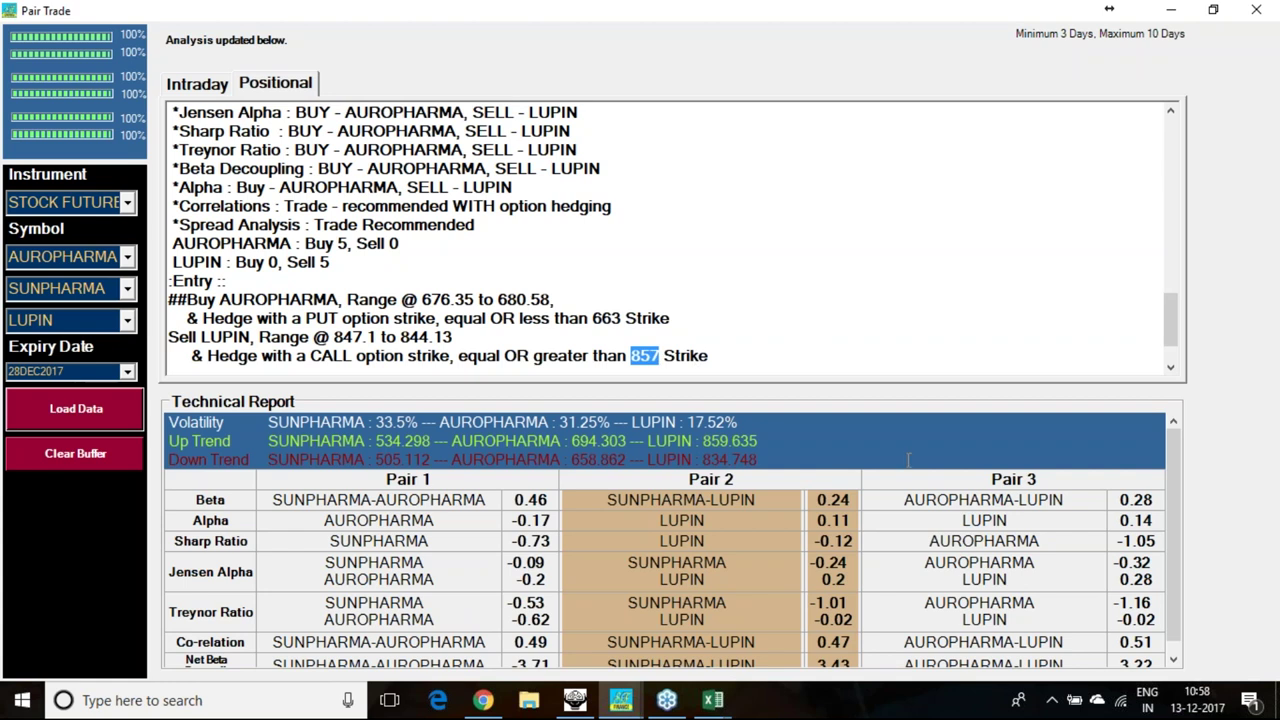
Tick the Co-relation values of all three pairs in the Technical Report with the pen.
scroll(982, 515, "down", 1)
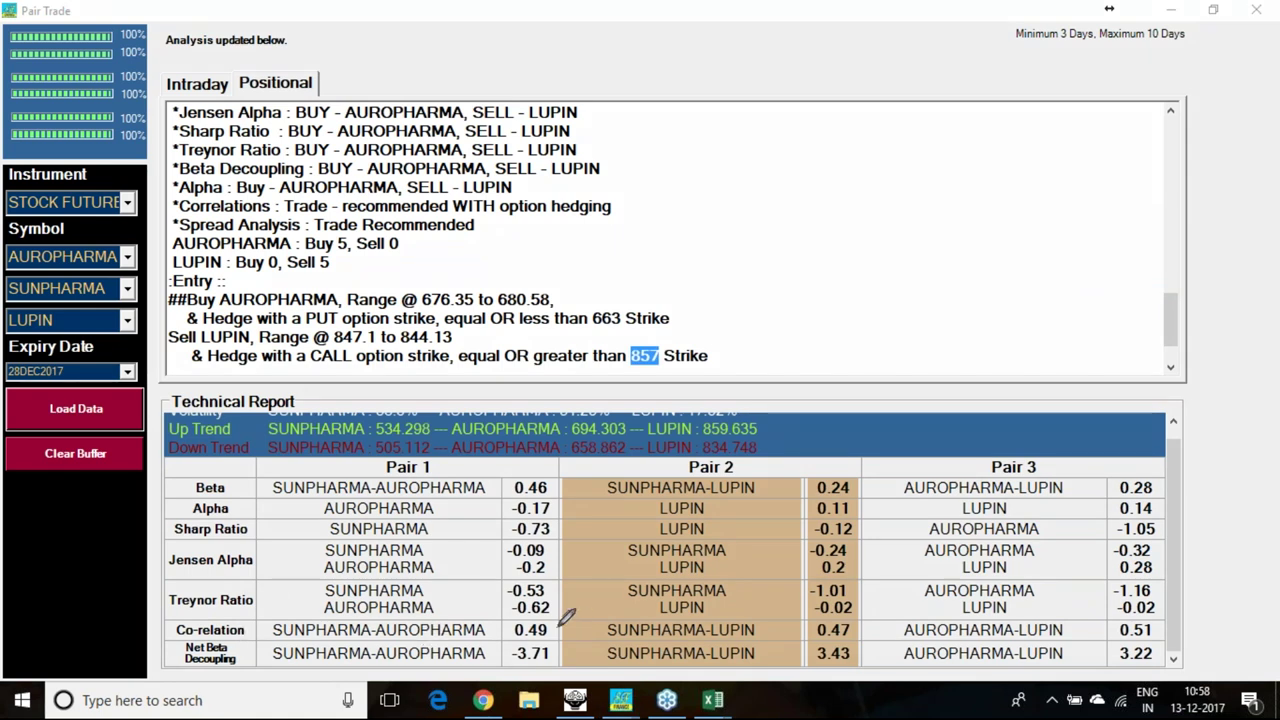
left_click_drag(557, 620, 571, 613)
left_click_drag(846, 623, 862, 617)
left_click_drag(1158, 625, 1168, 619)
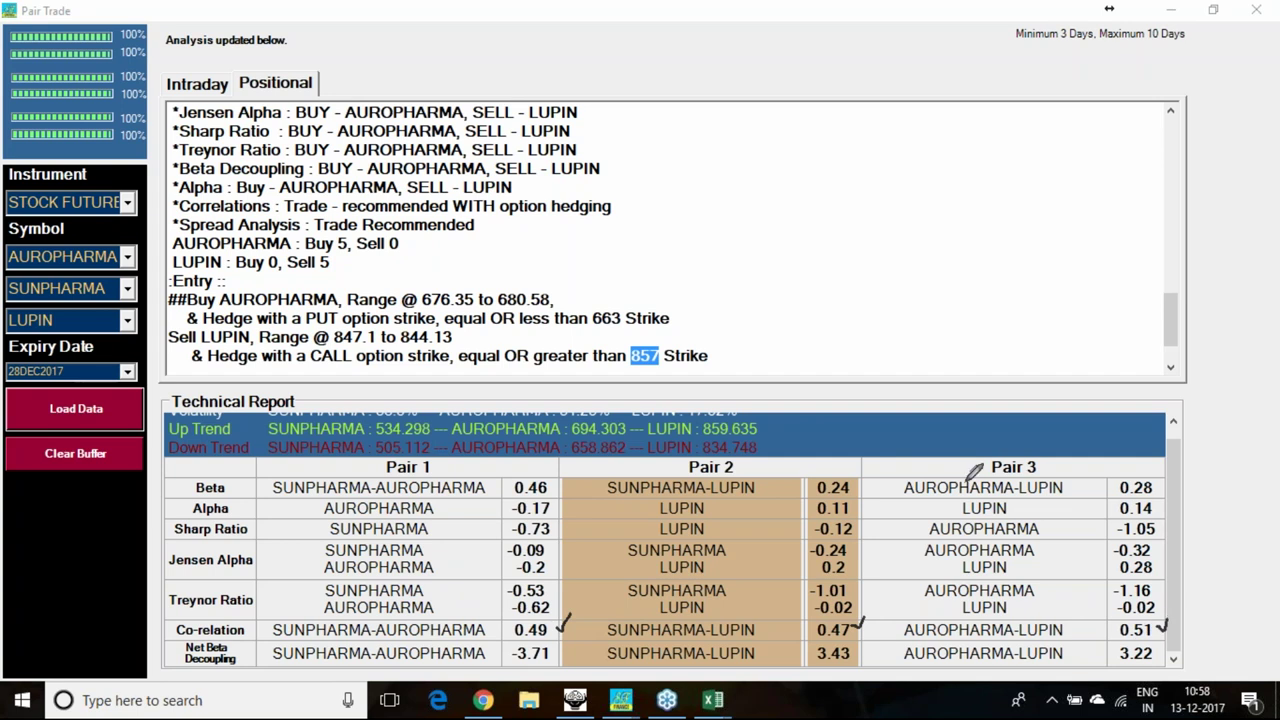
Circle Pair 3's AUROPHARMA-LUPIN heading and its 0.51 correlation with the pen, and handwrite 0.618 in the blank area of the report above.
mouse_move(1048, 494)
left_mouse_down()
mouse_move(1062, 488)
mouse_move(890, 492)
mouse_move(1110, 460)
mouse_move(1062, 496)
left_mouse_up()
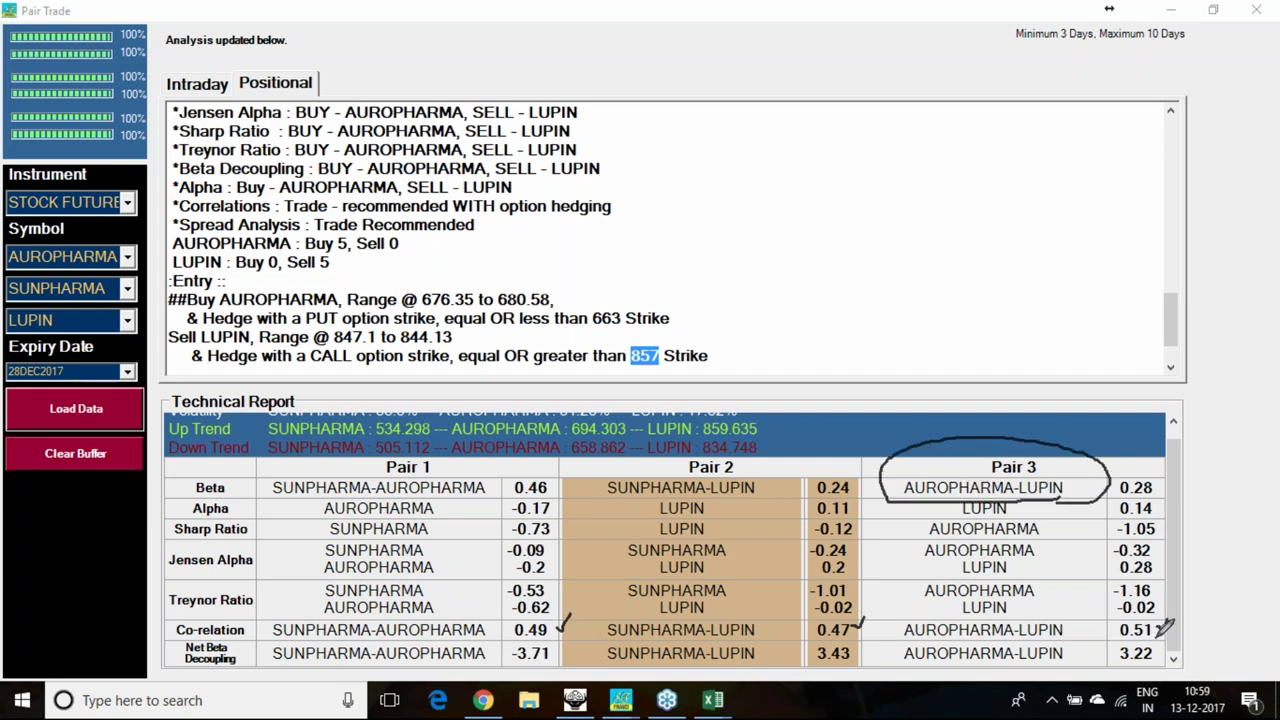
mouse_move(1160, 638)
left_mouse_down()
mouse_move(1108, 628)
mouse_move(1150, 612)
mouse_move(1166, 626)
left_mouse_up()
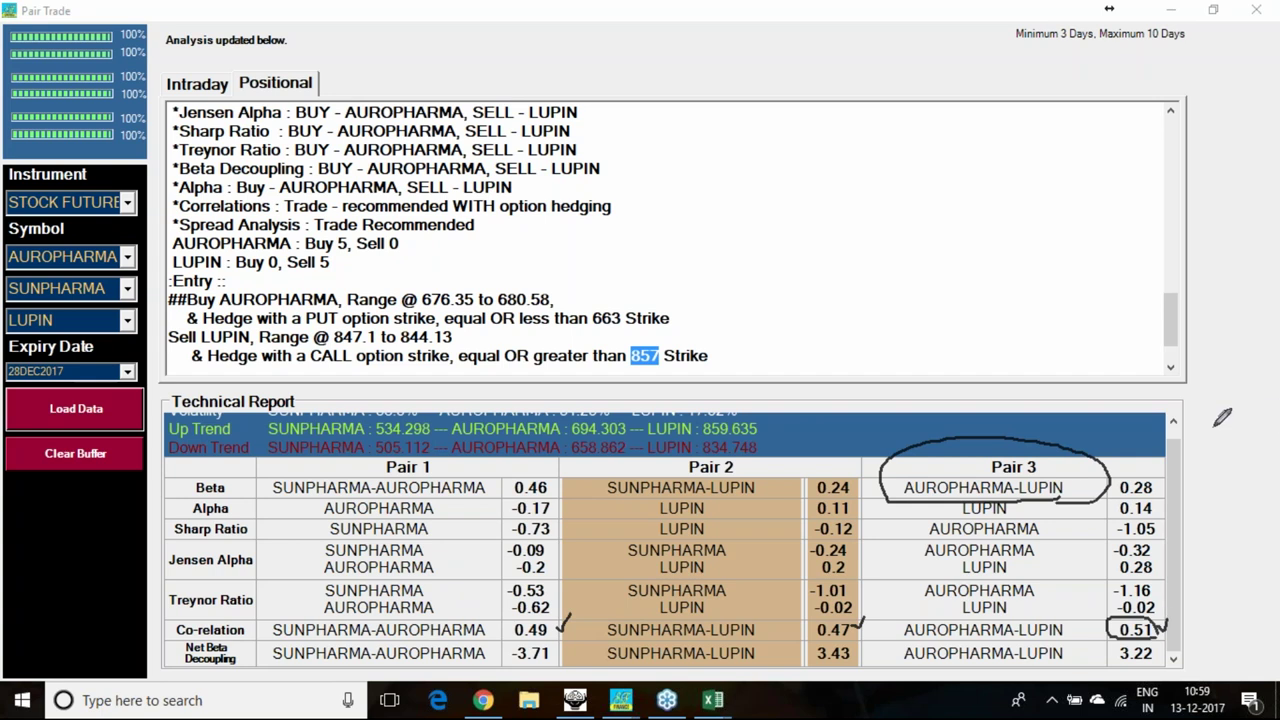
mouse_move(850, 235)
left_mouse_down()
mouse_move(836, 276)
mouse_move(850, 235)
mouse_move(931, 226)
mouse_move(944, 190)
mouse_move(970, 215)
mouse_move(962, 198)
left_mouse_up()
left_click(862, 241)
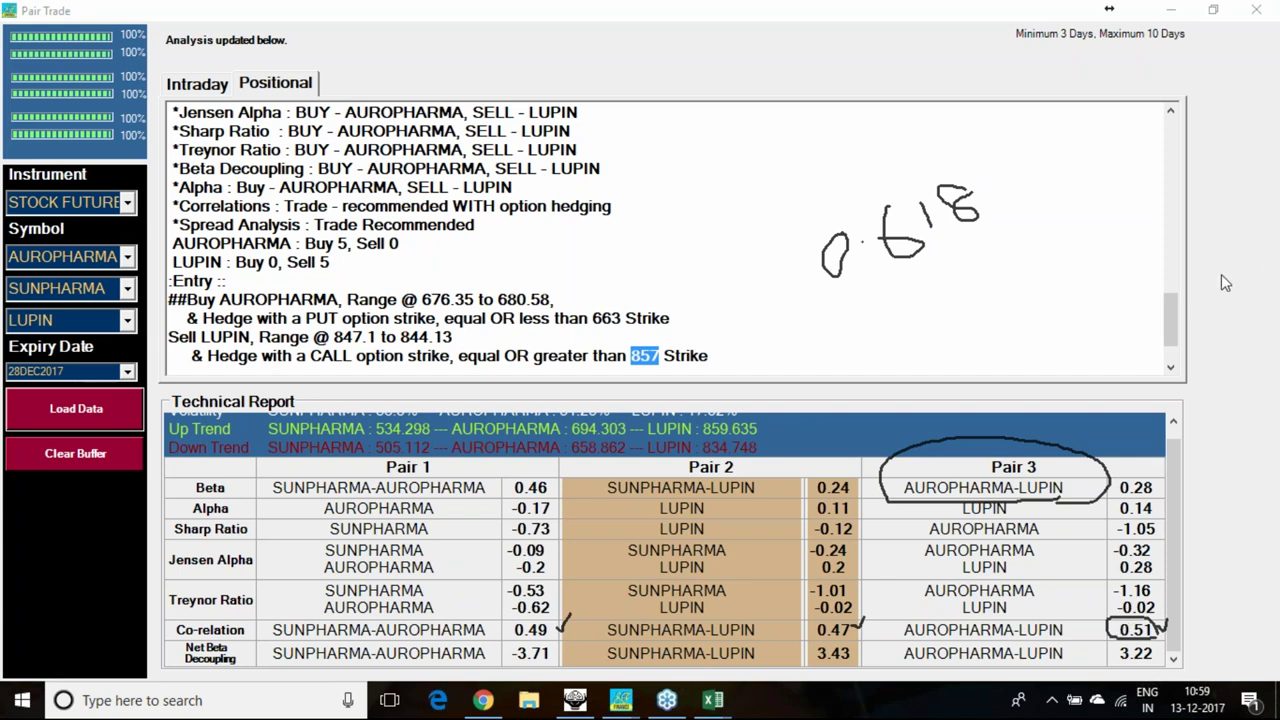
Switch to ODIN and mark the AUROPHARMA and LUPIN futures buy prices and the 660 put and 860 call strikes with the pen.
left_click(575, 700)
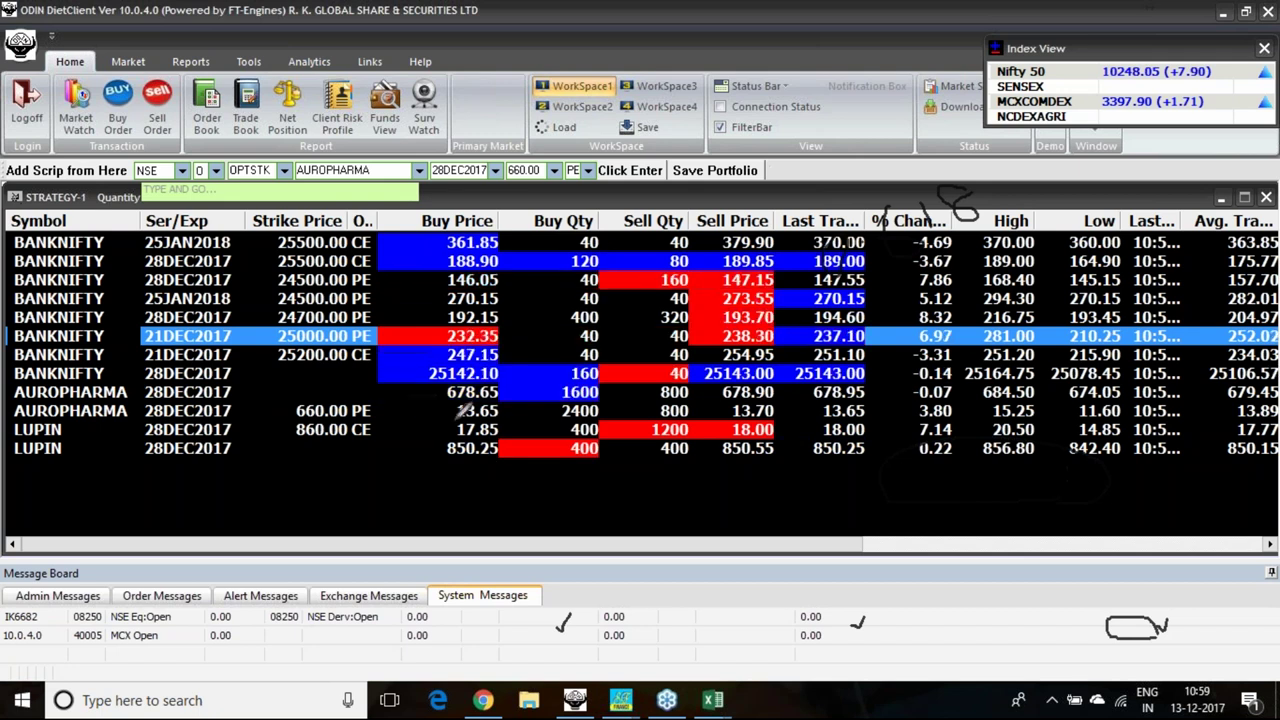
left_click_drag(406, 402, 440, 388)
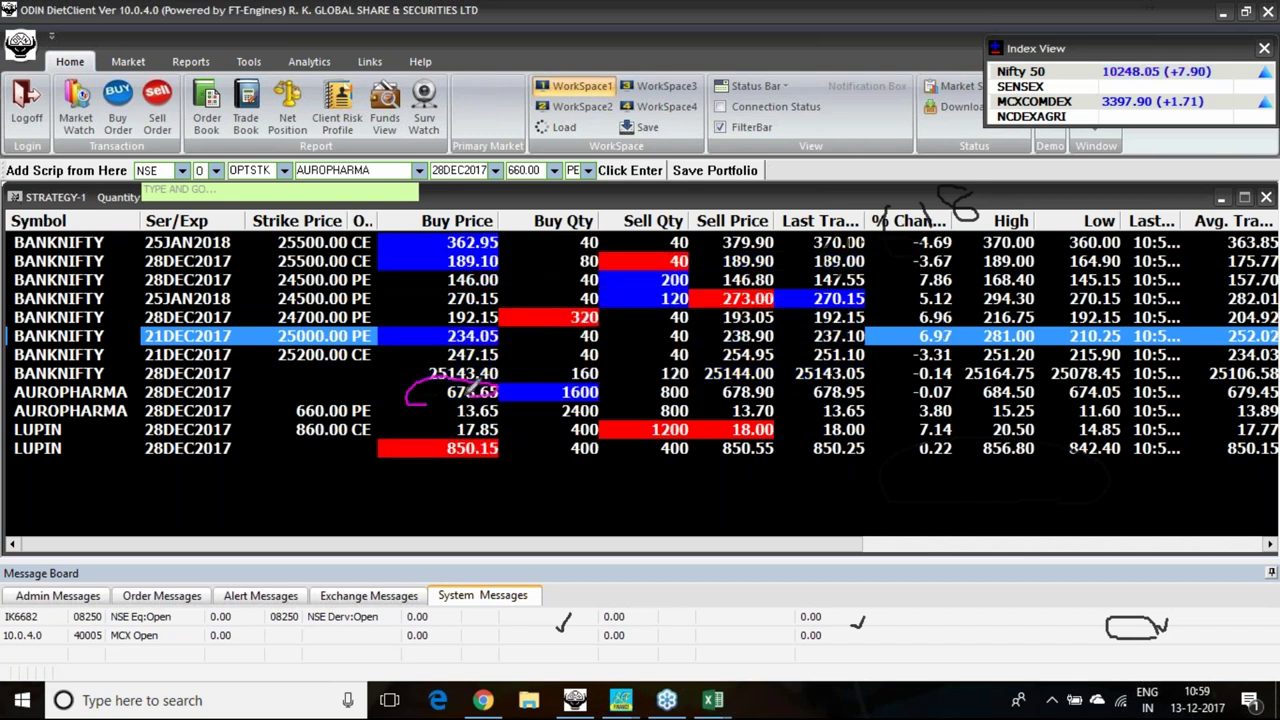
left_click_drag(296, 420, 322, 420)
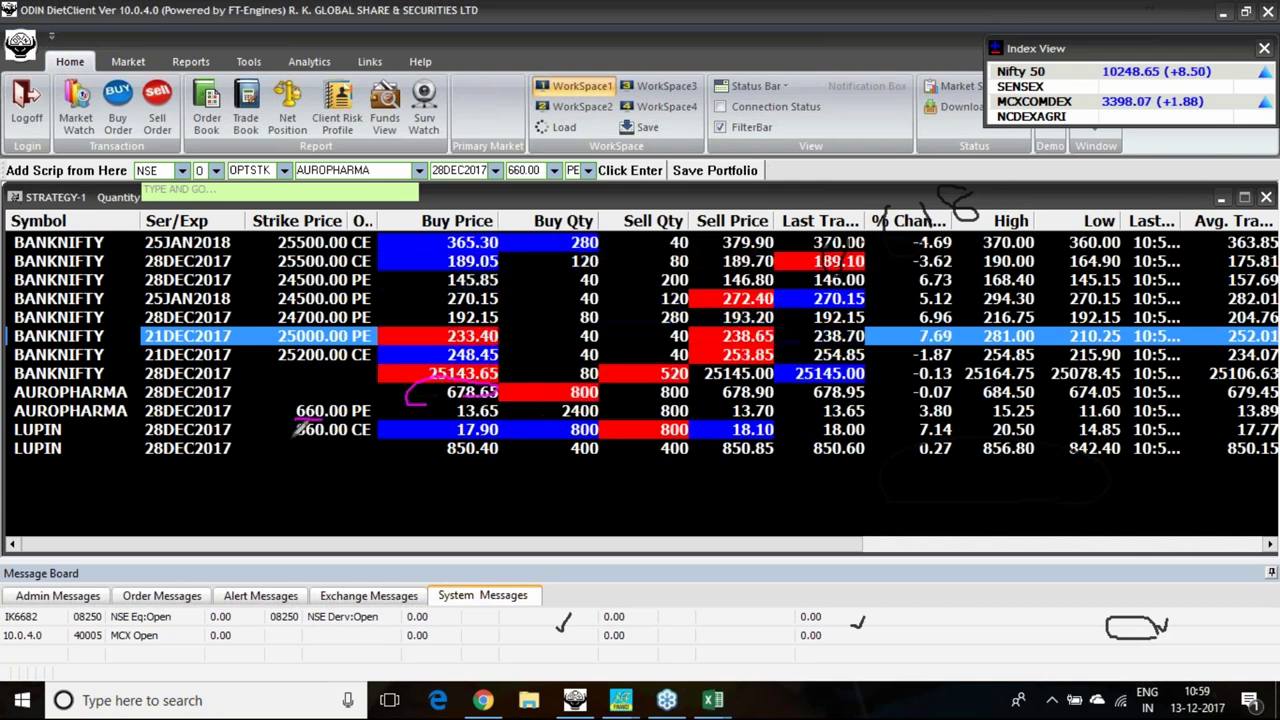
left_click_drag(296, 440, 348, 440)
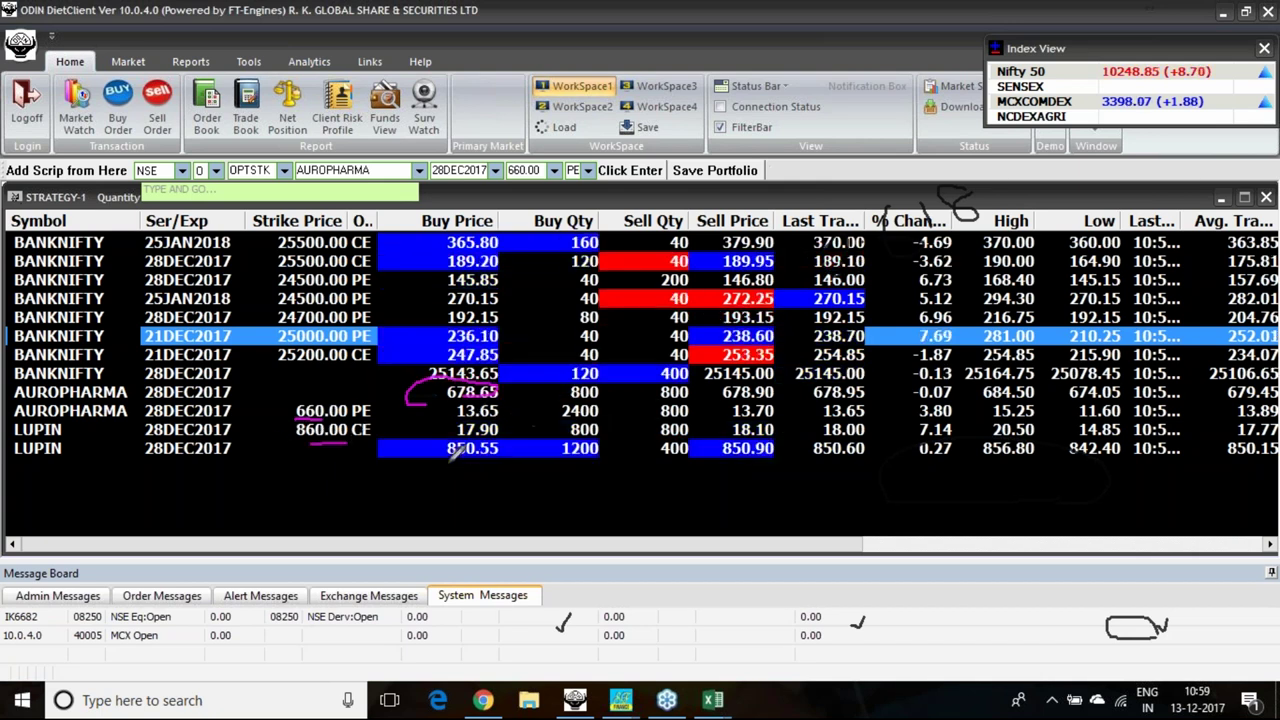
mouse_move(452, 460)
left_mouse_down()
mouse_move(514, 445)
mouse_move(440, 447)
mouse_move(452, 463)
left_mouse_up()
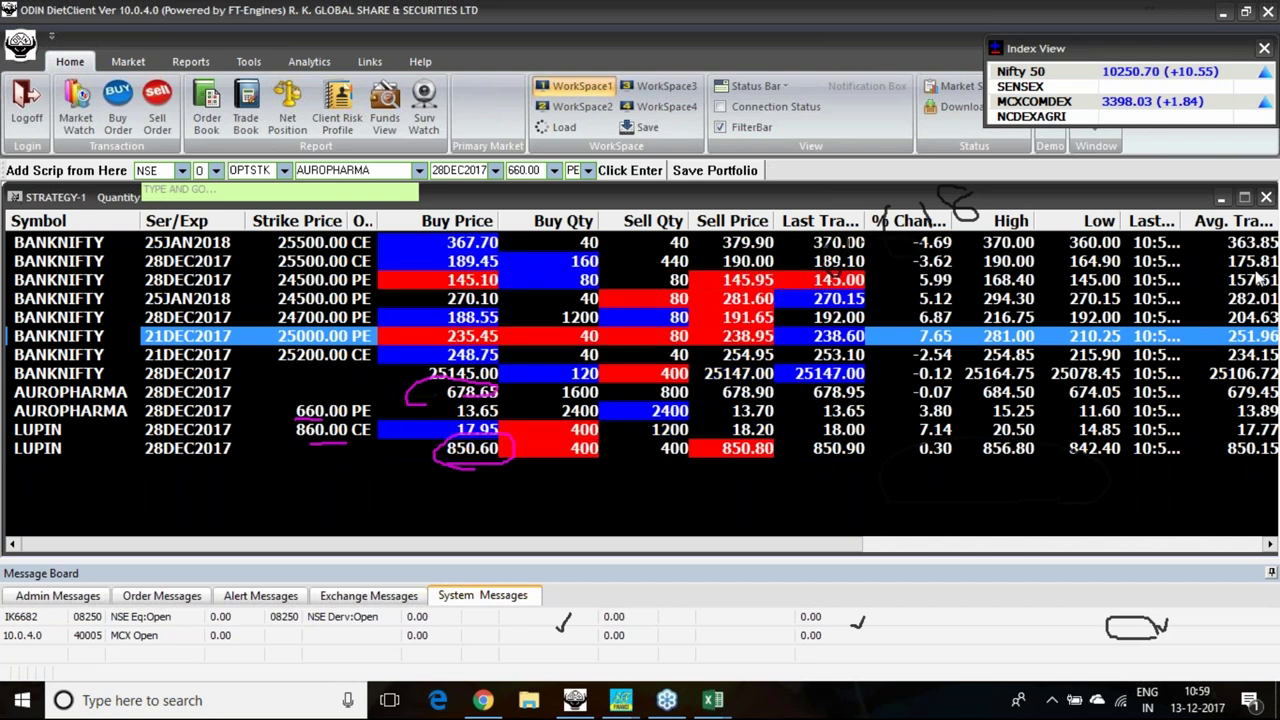
Switch to the strategy-07-12-2017.xlsx workbook in Excel and enter "lupin" in C22 and "850 sell" in D22.
mouse_move(724, 703)
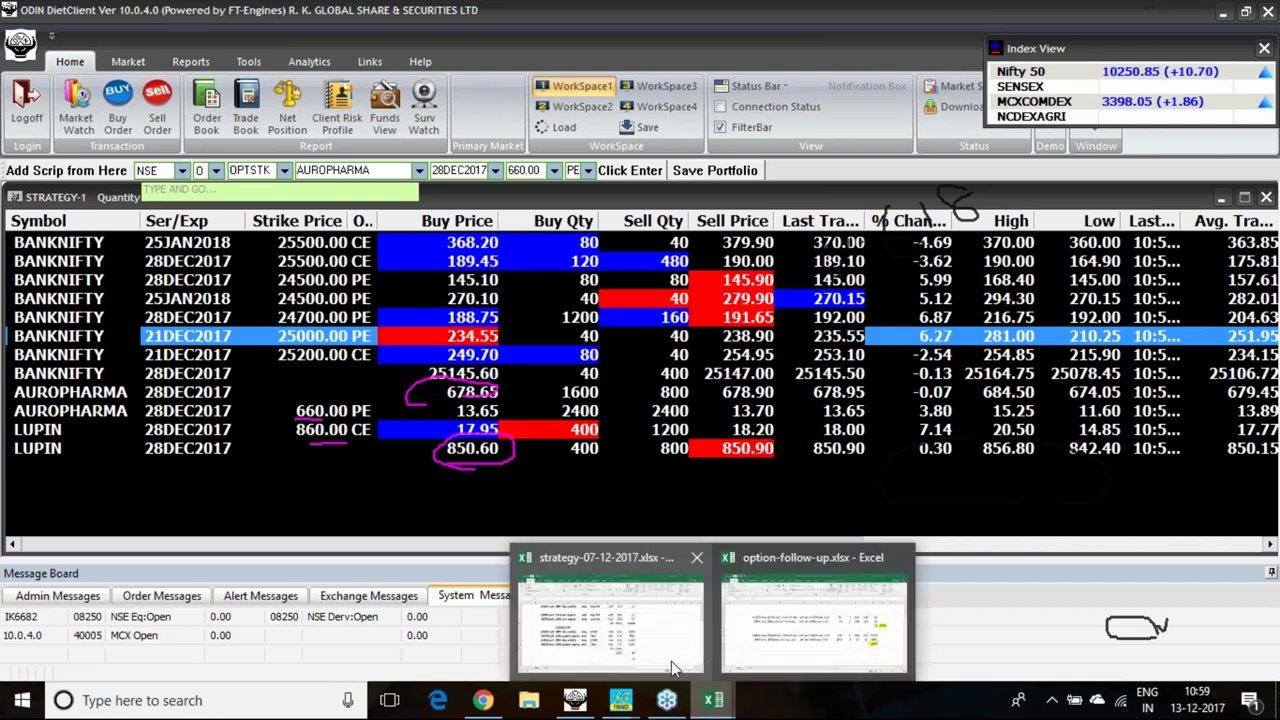
left_click(612, 630)
scroll(274, 528, "down", 1)
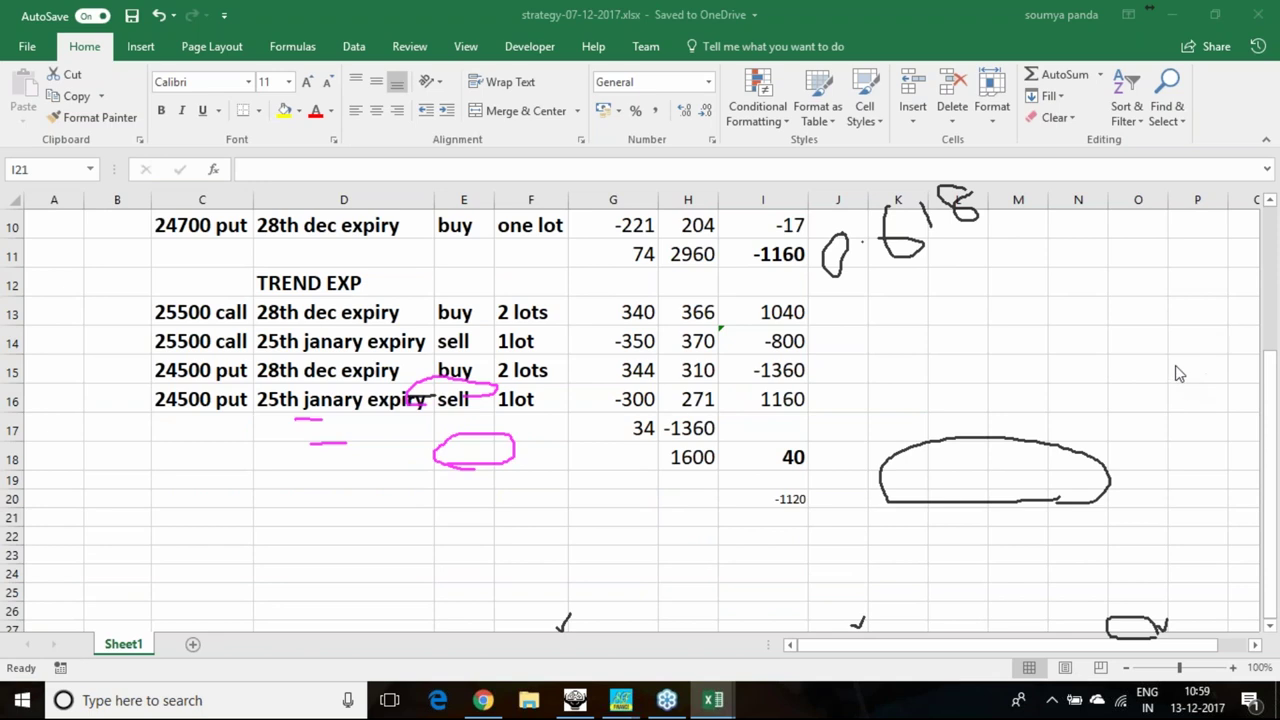
left_click(184, 536)
type("l")
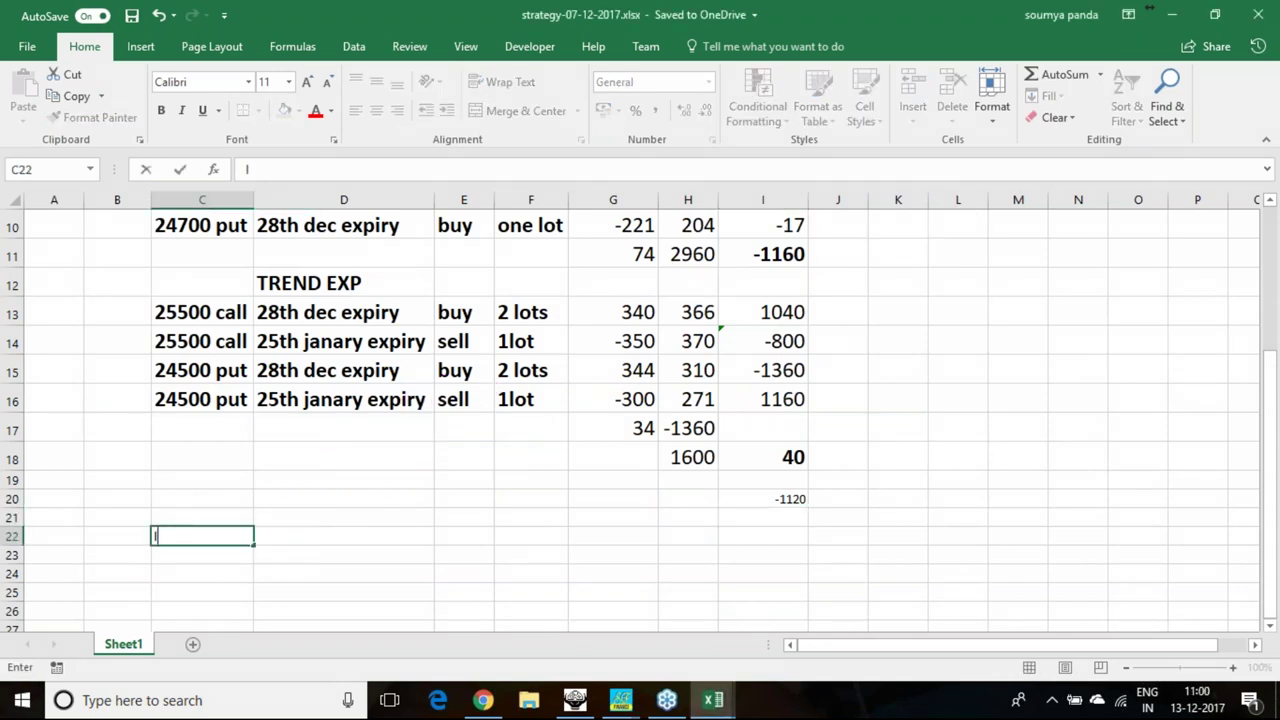
type("upit")
left_click(392, 541)
type("850sell")
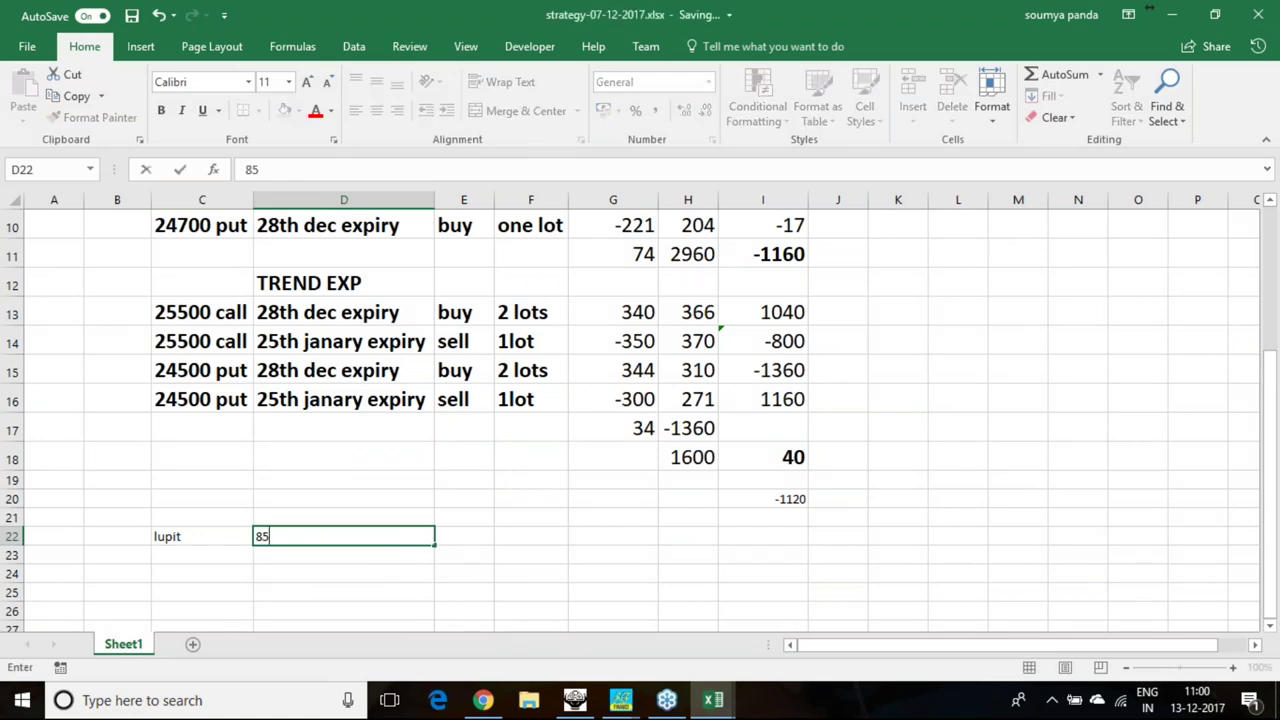
left_click(277, 536)
double_click(186, 541)
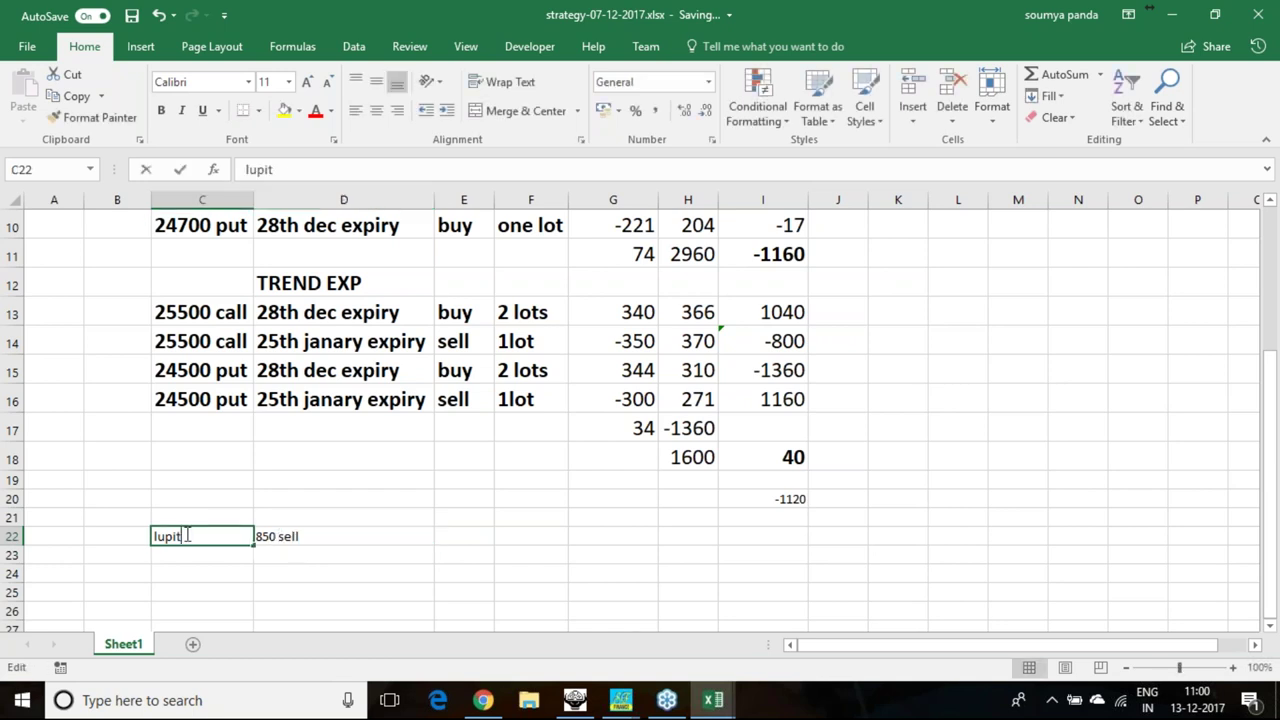
type("n")
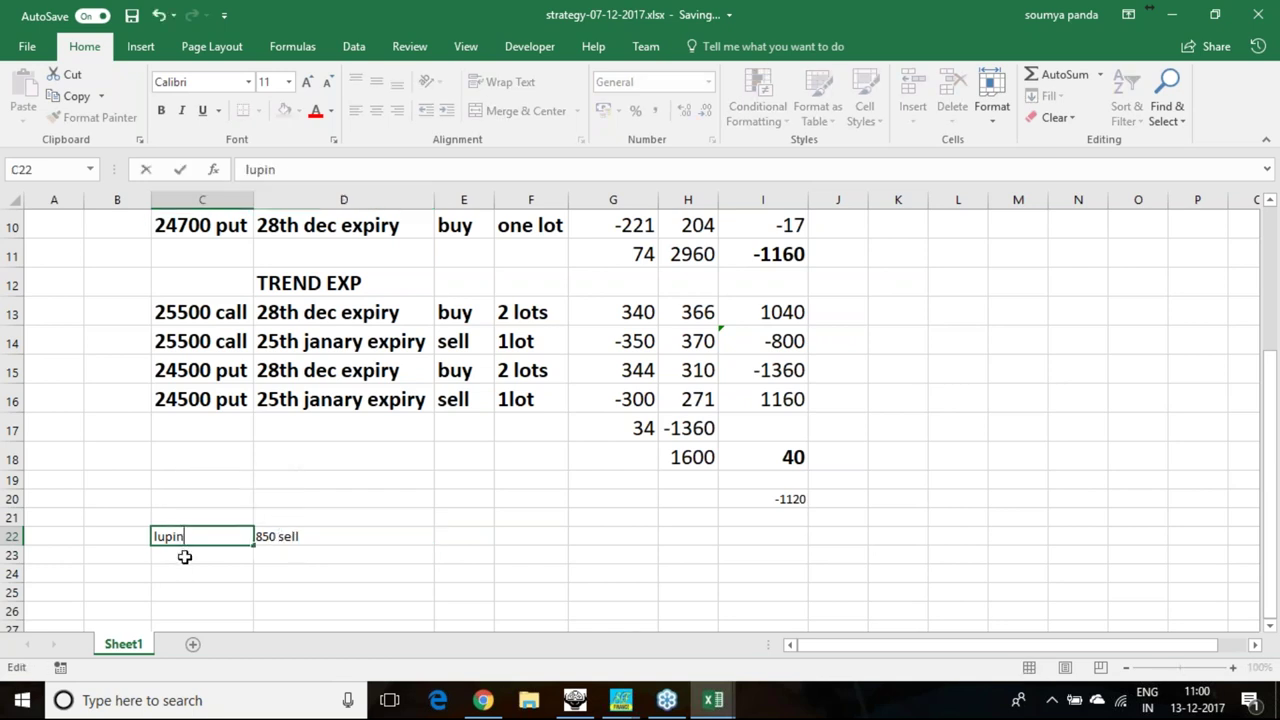
Enter "auro" in C23 and "678 buy" in D23.
left_click(183, 554)
type("auro")
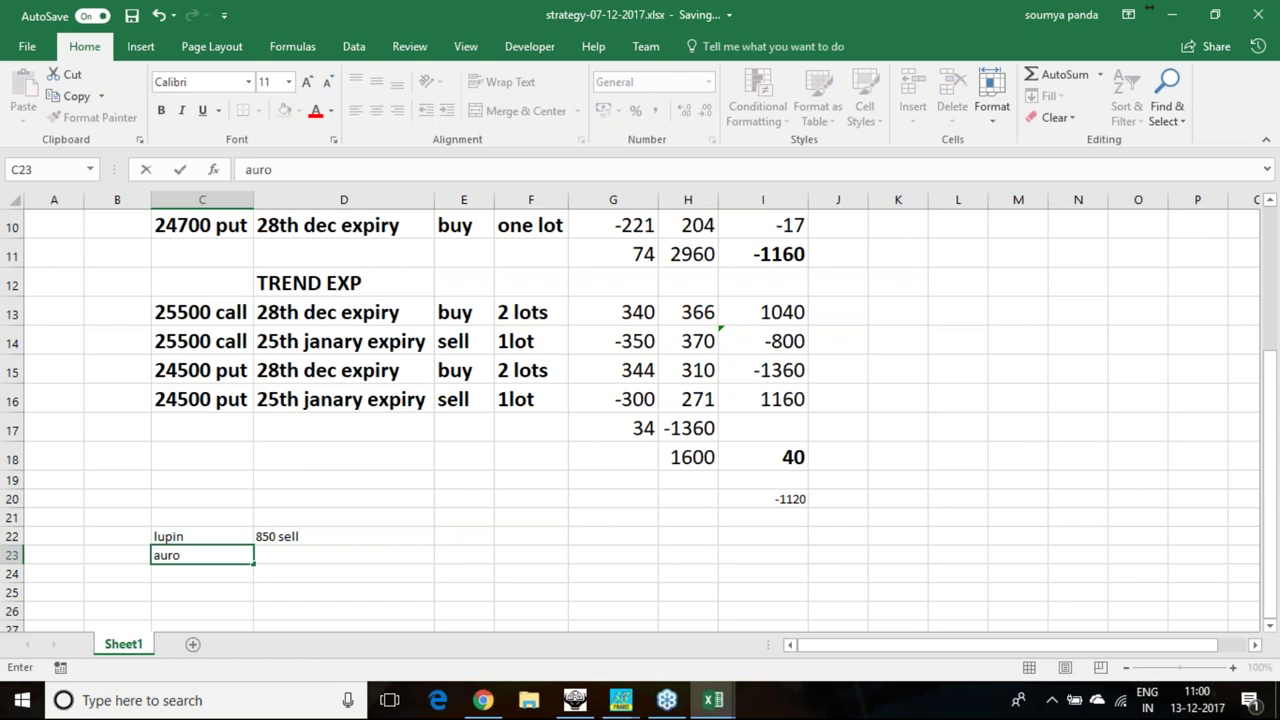
left_click(320, 551)
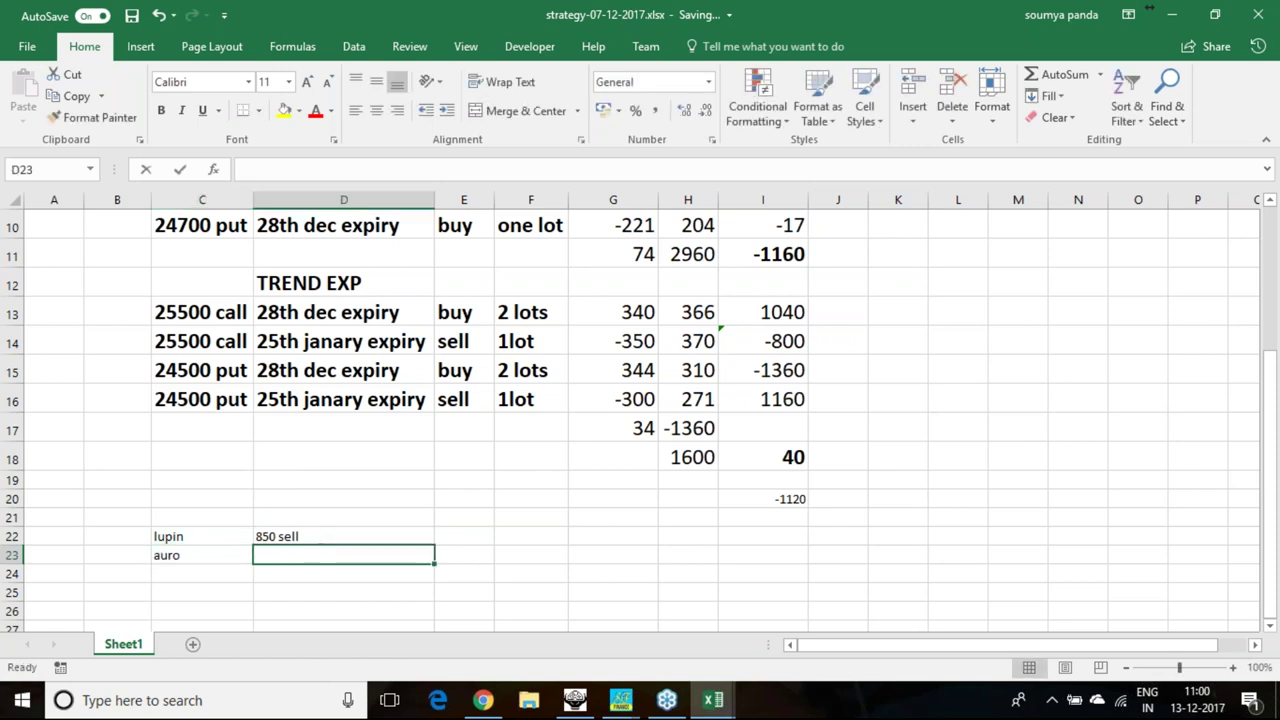
type("678")
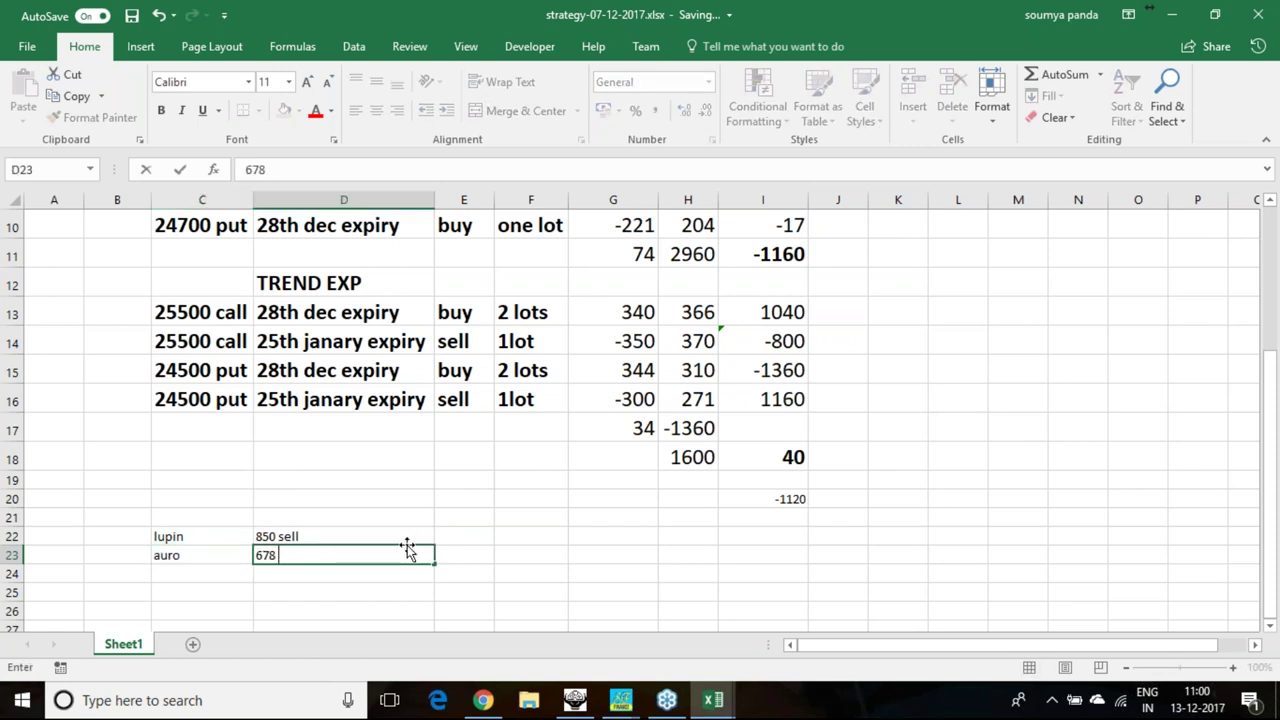
type(" buy")
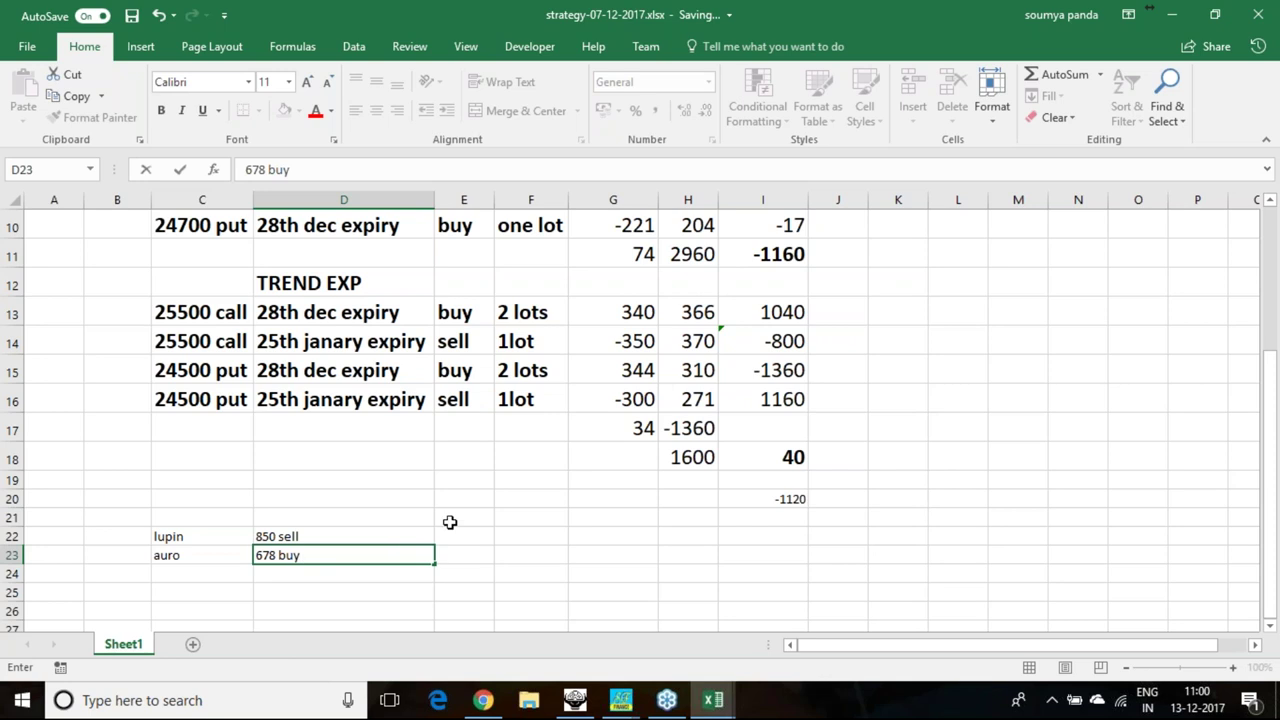
Enter "860 call" in E22 for lupin and "660 put" in E23 for auro.
left_click(452, 532)
type("860 call")
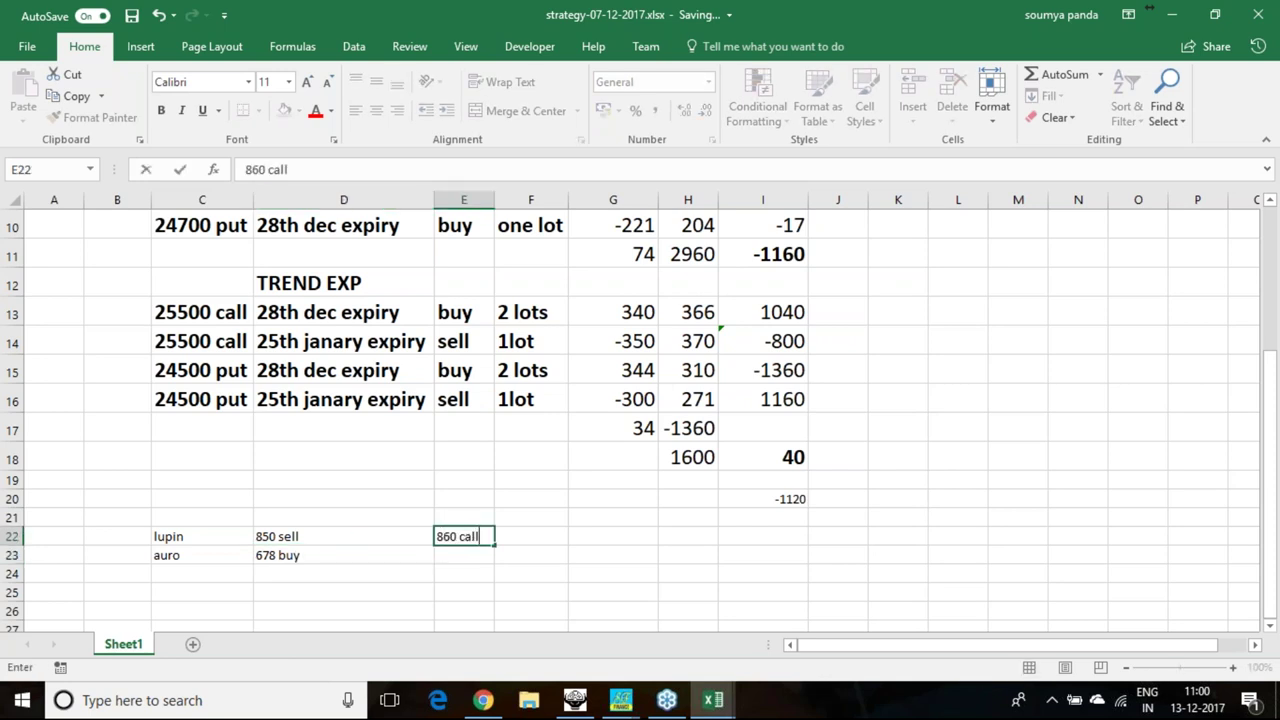
left_click(463, 553)
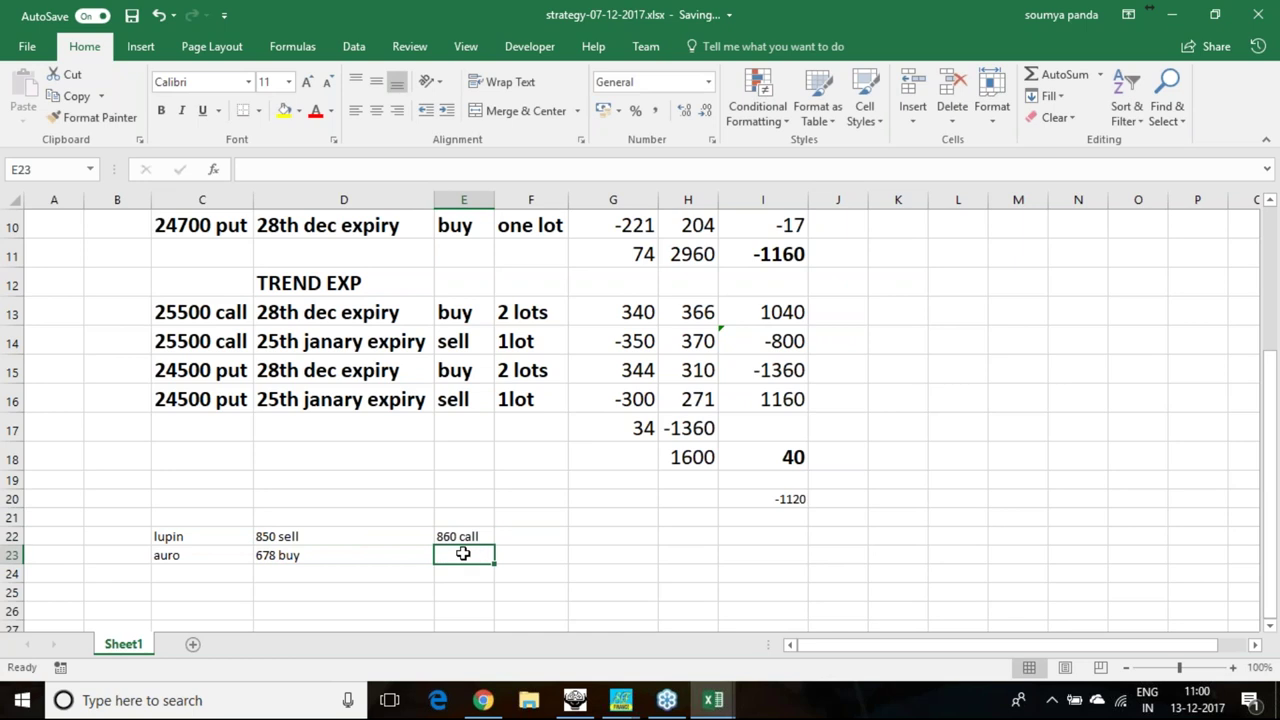
type("660 put")
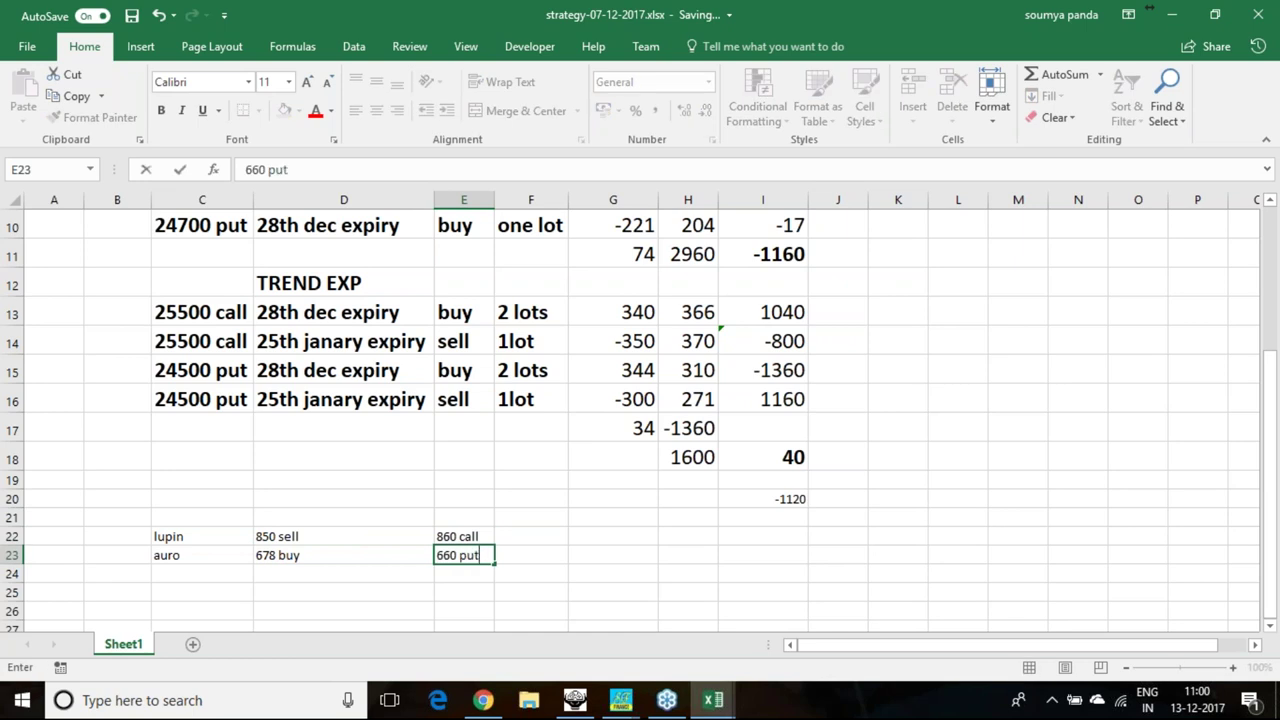
Check the LUPIN 860 call price in ODIN, and enter 18 in F22 and 13.50 in F23 of strategy-07-12-2017.xlsx.
left_click(575, 700)
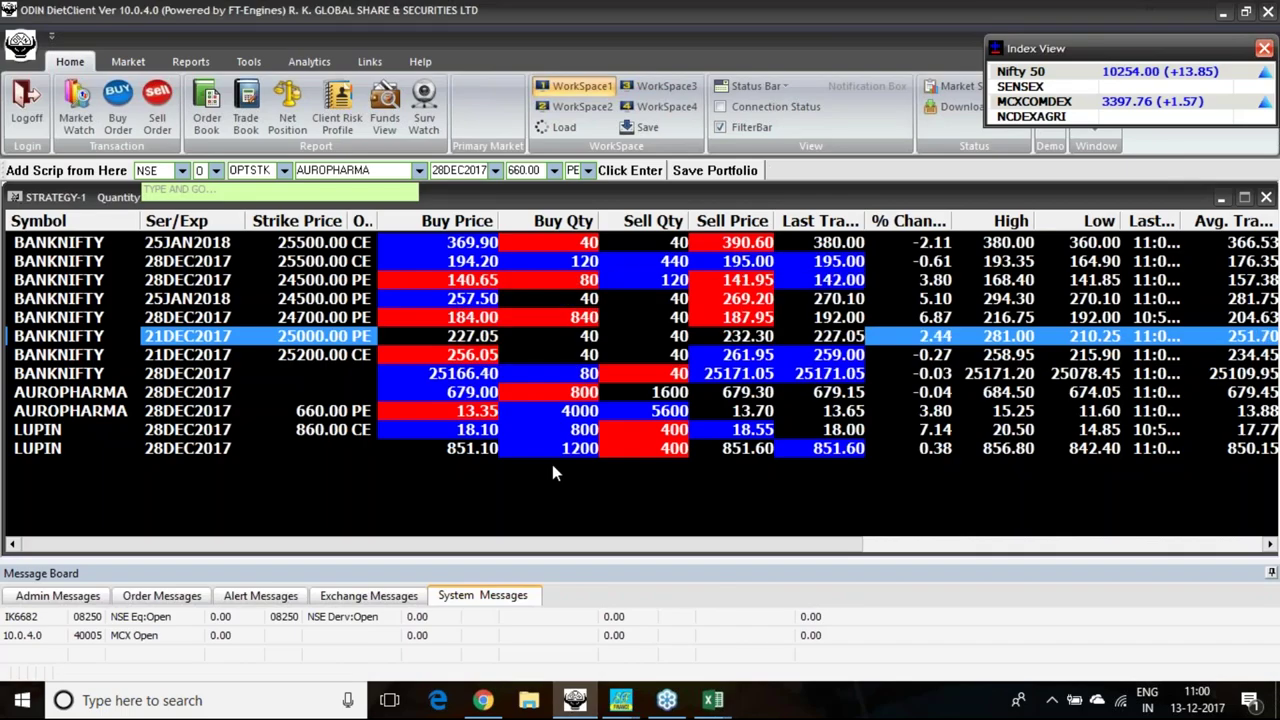
left_click(485, 432)
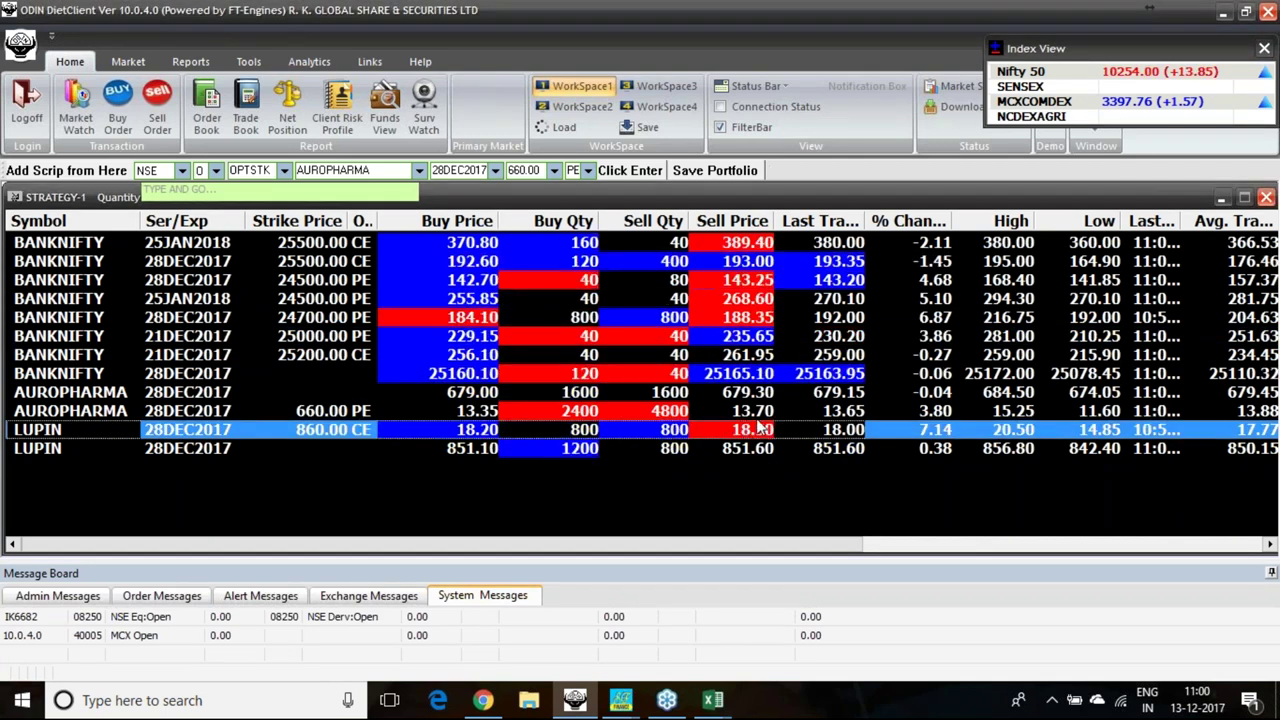
left_click(712, 700)
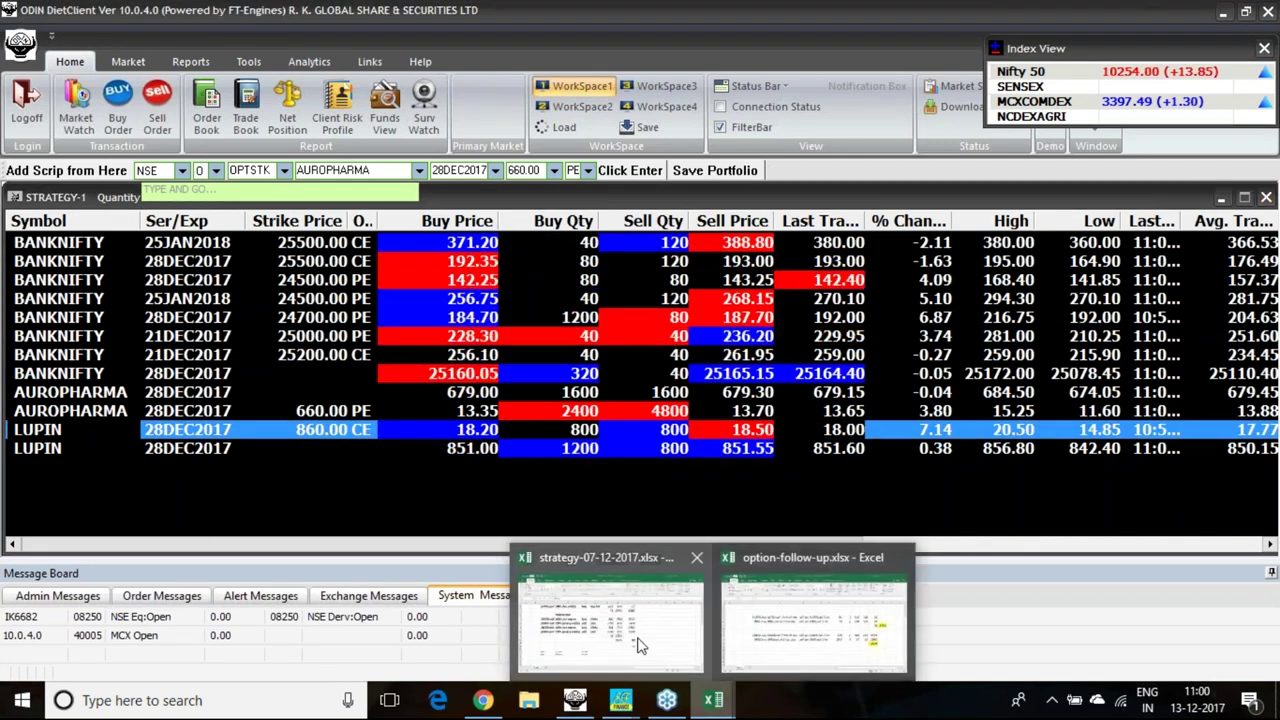
left_click(600, 605)
left_click(530, 536)
type("18")
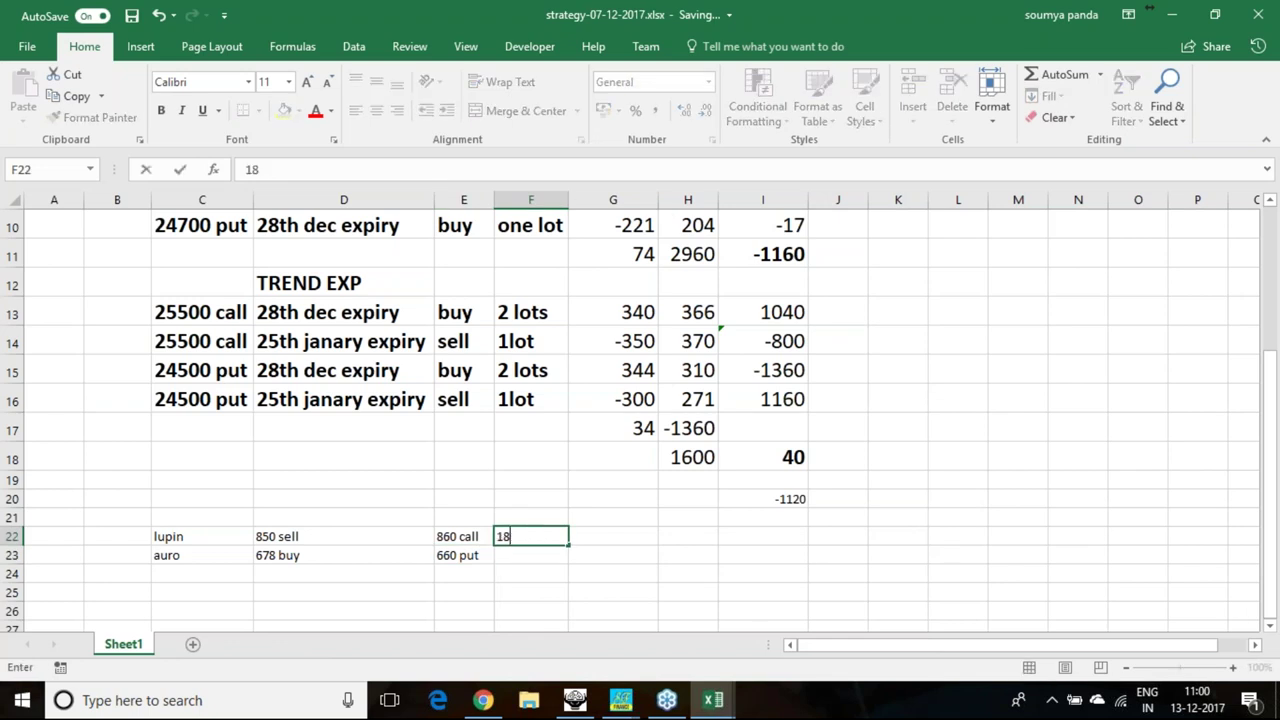
left_click(511, 556)
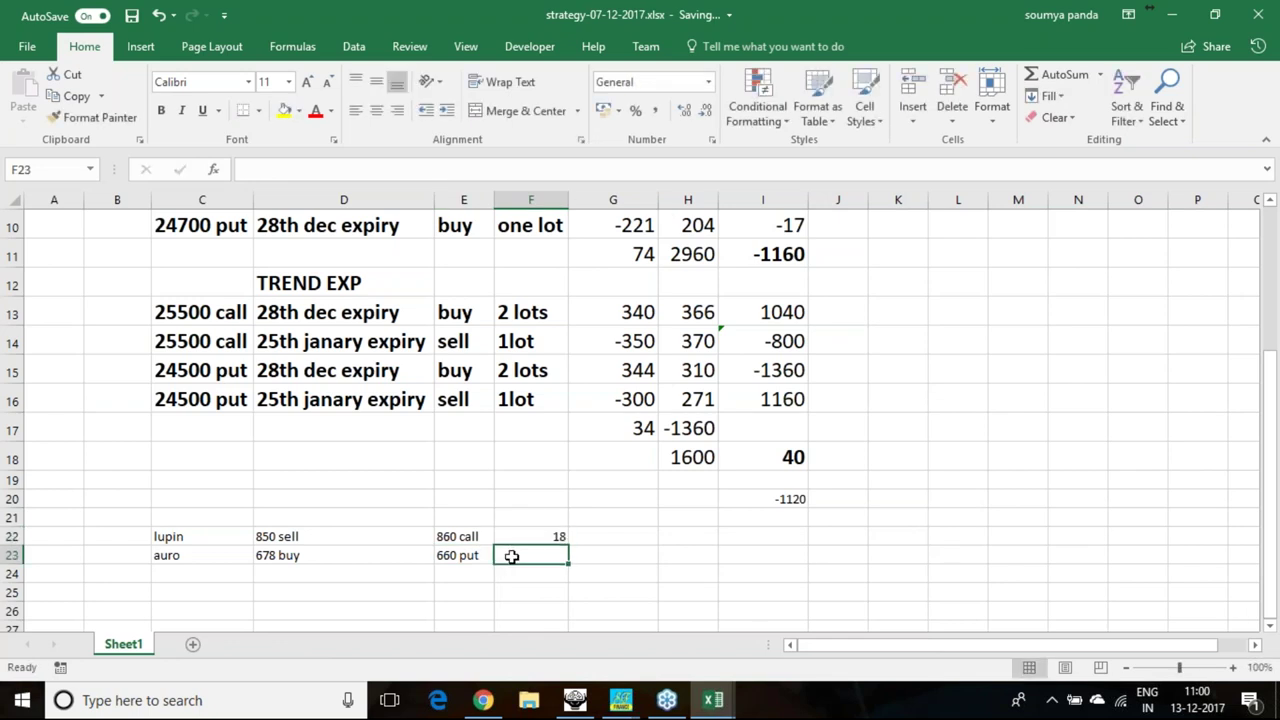
type("13.50")
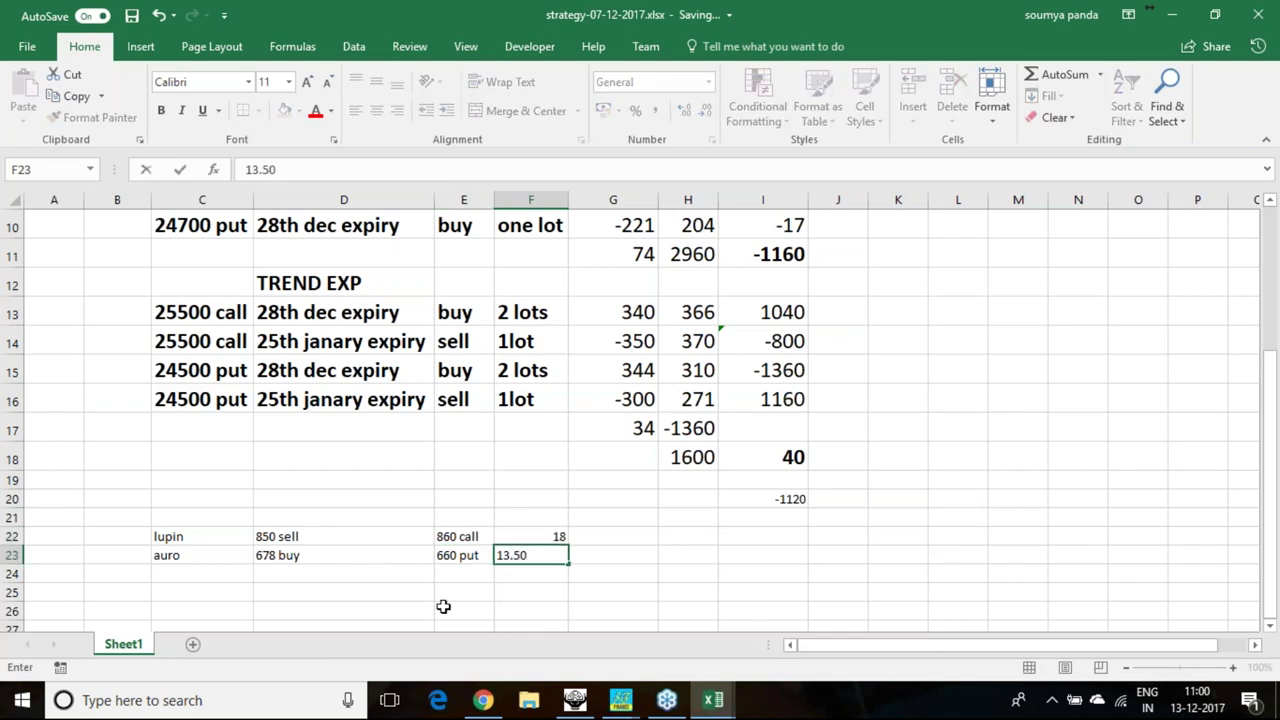
left_click(443, 606)
Make the lupin and auro entries in C22:G23 bold.
left_click_drag(165, 536, 598, 557)
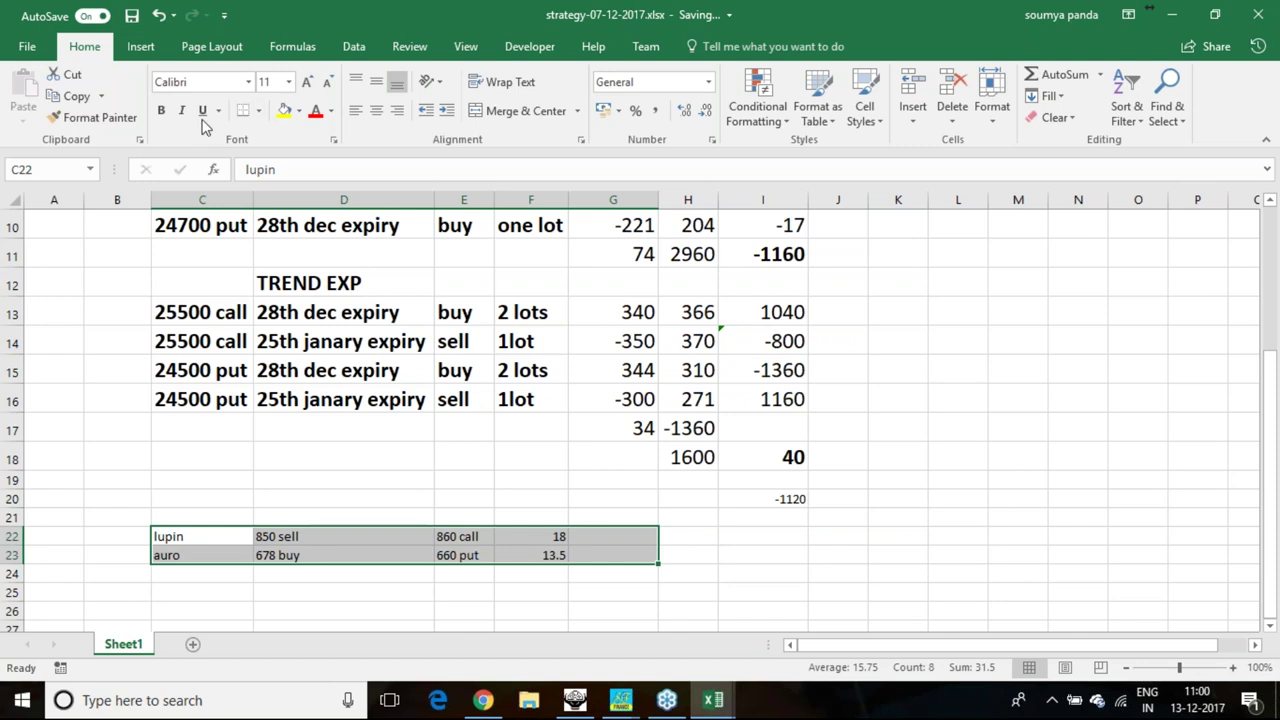
left_click(160, 110)
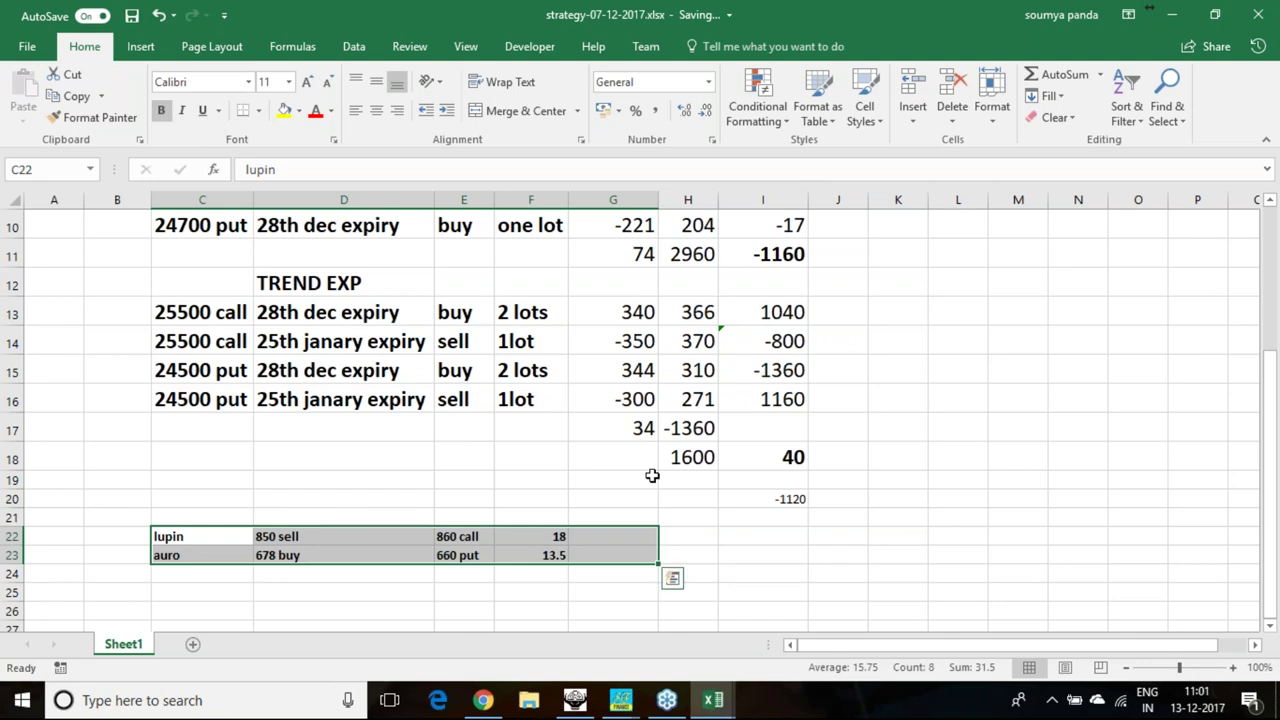
Switch to the option-follow-up.xlsx workbook and examine the 10200 call and 9900 put legs in rows 11 and 12 and the total in M18.
left_click(483, 700)
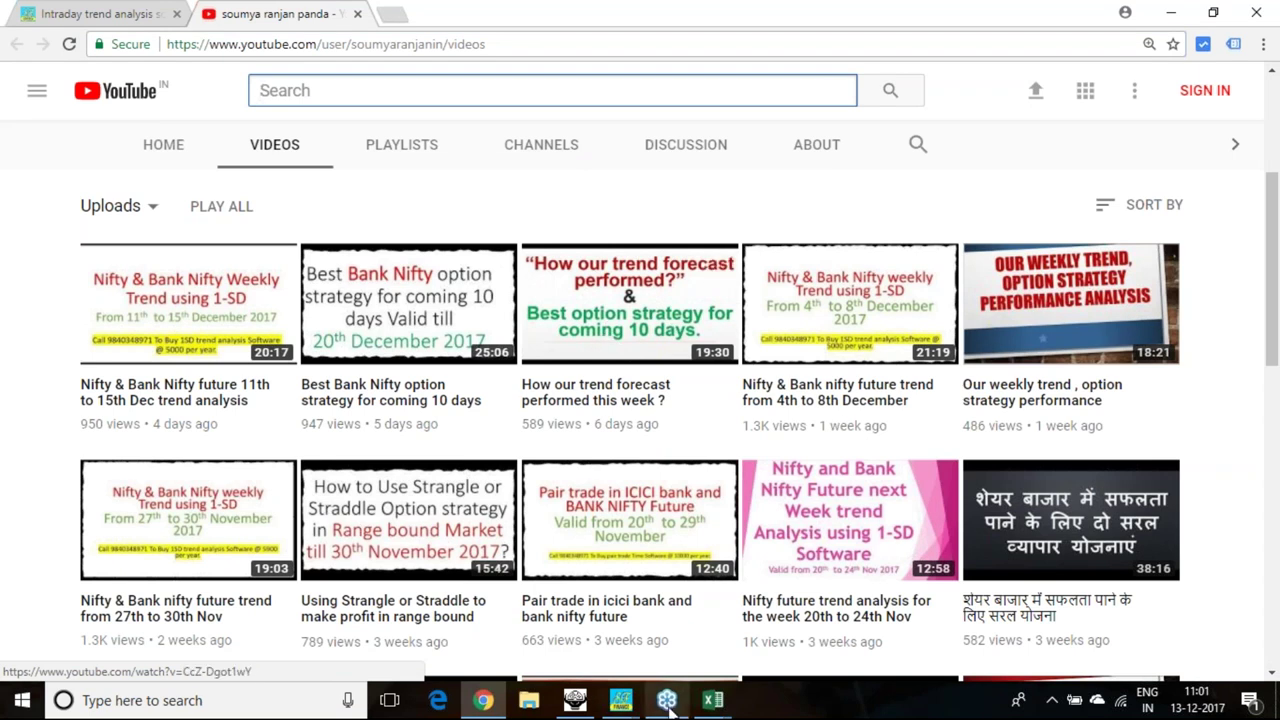
left_click(805, 655)
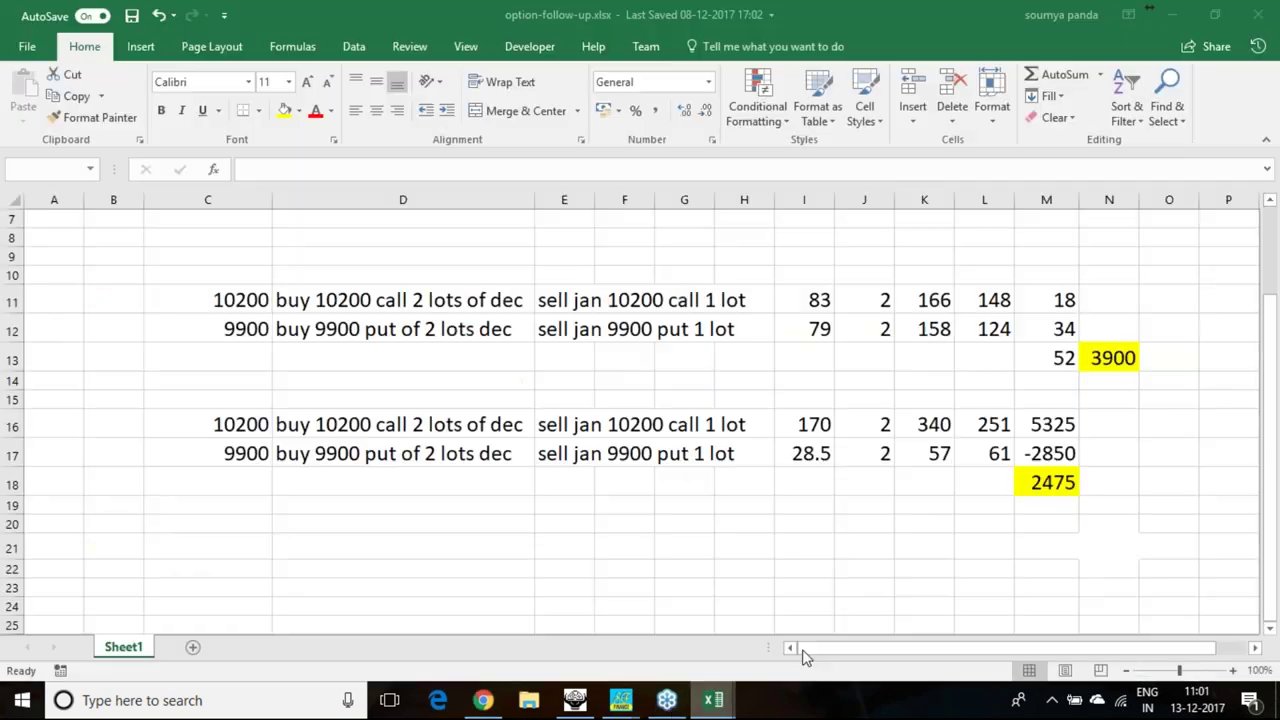
left_click(263, 330)
left_click(253, 308)
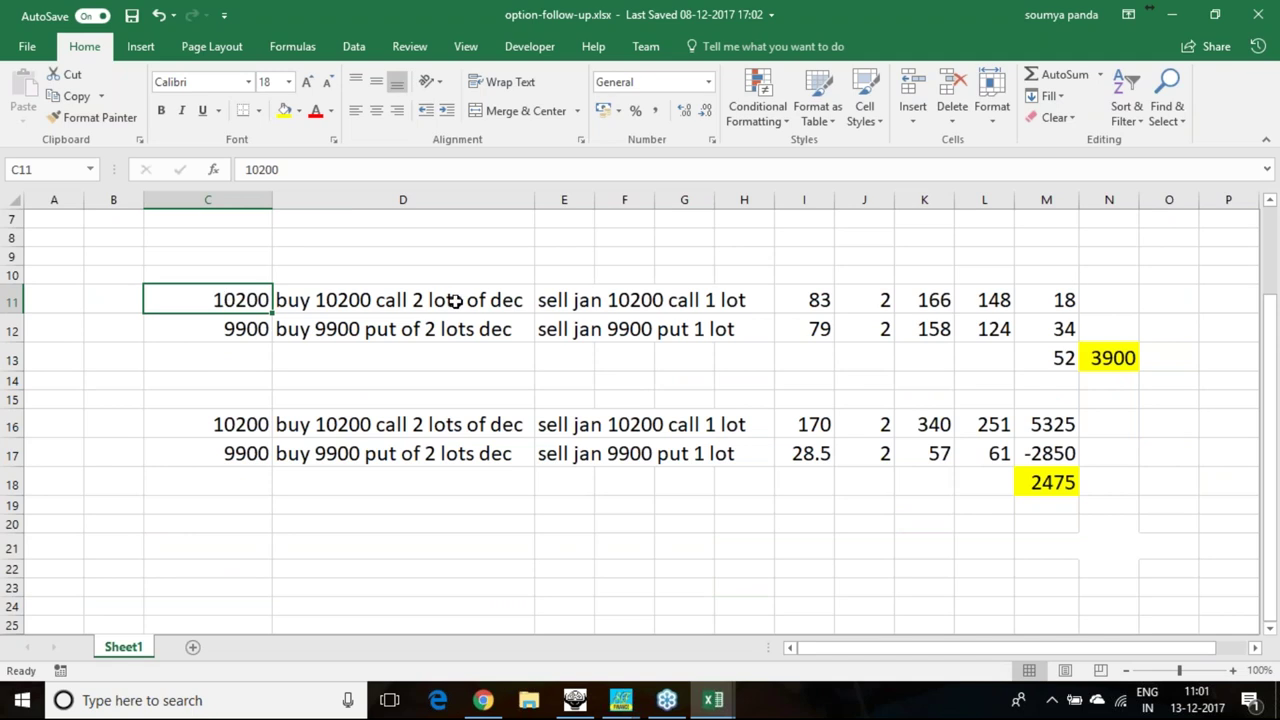
key("Right")
left_click(615, 296)
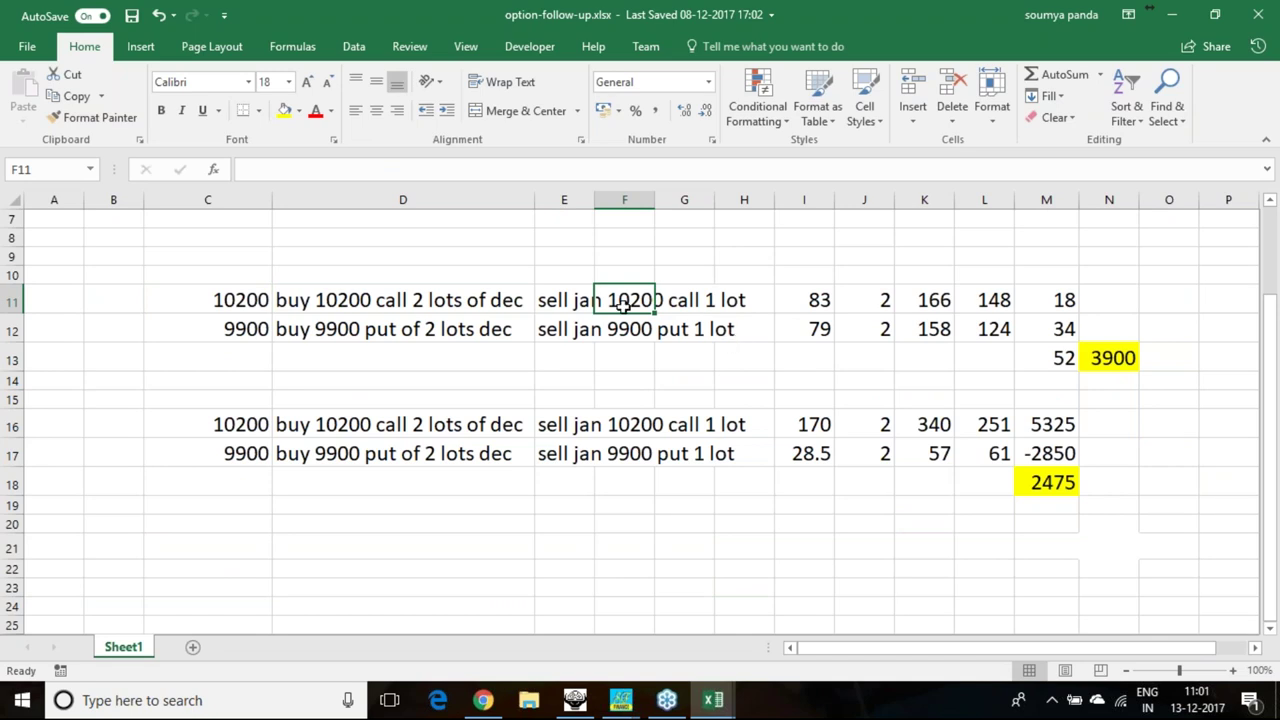
left_click(737, 354)
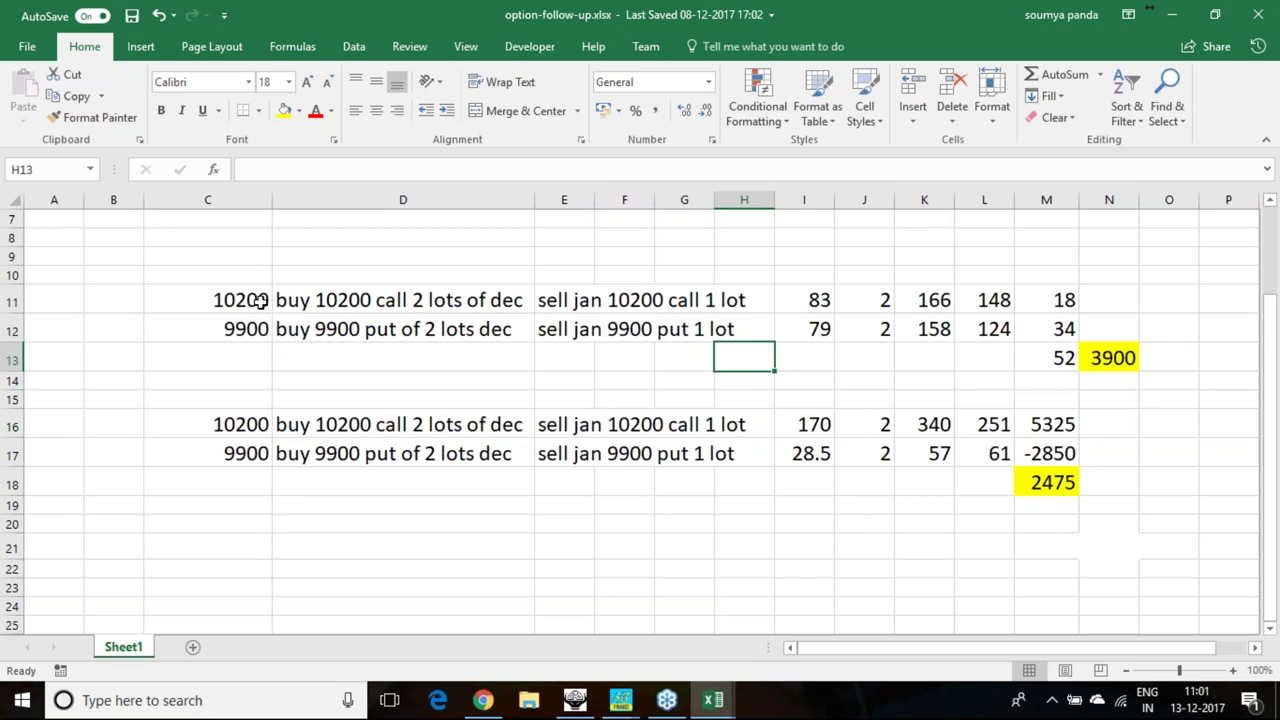
left_click_drag(312, 300, 683, 300)
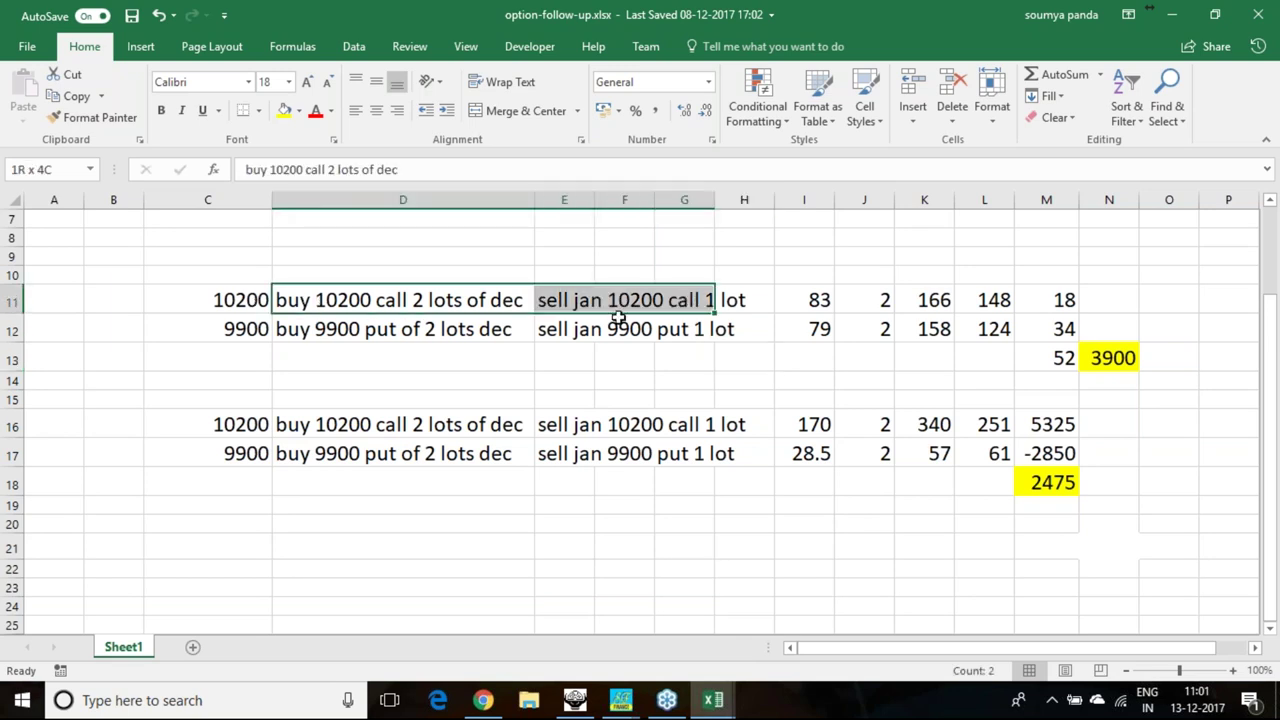
left_click_drag(295, 330, 737, 329)
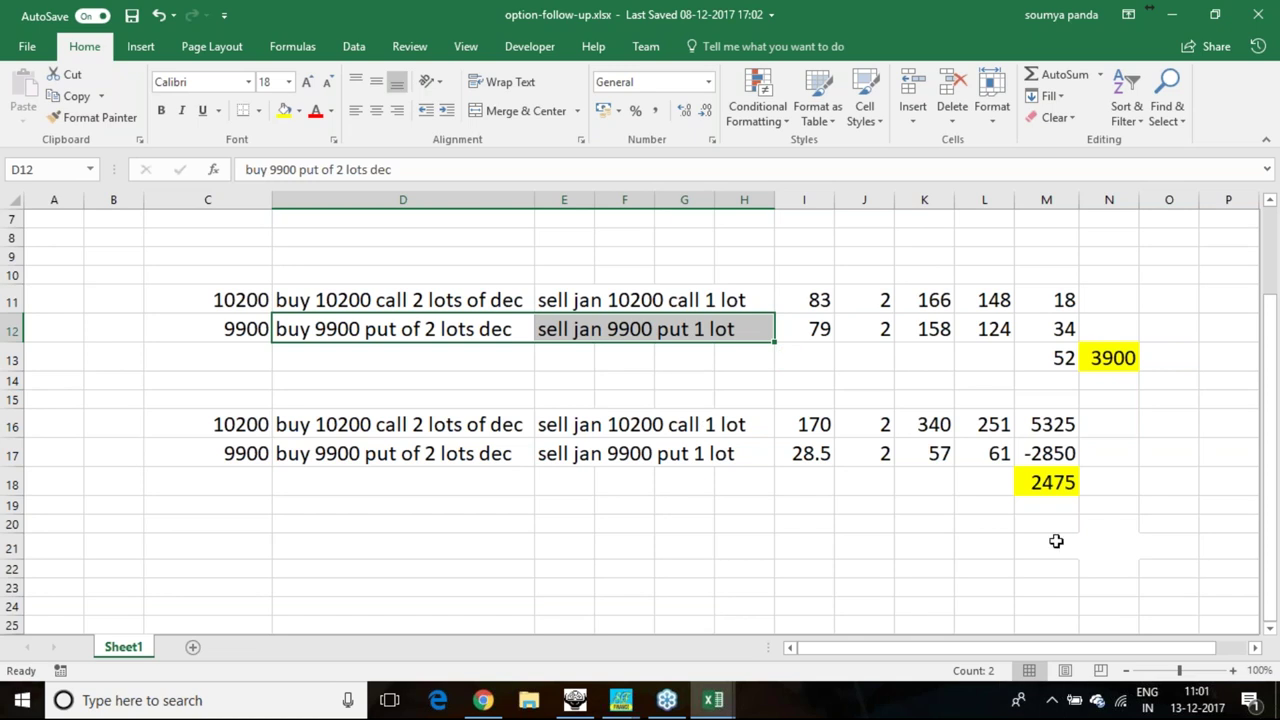
left_click(1065, 486)
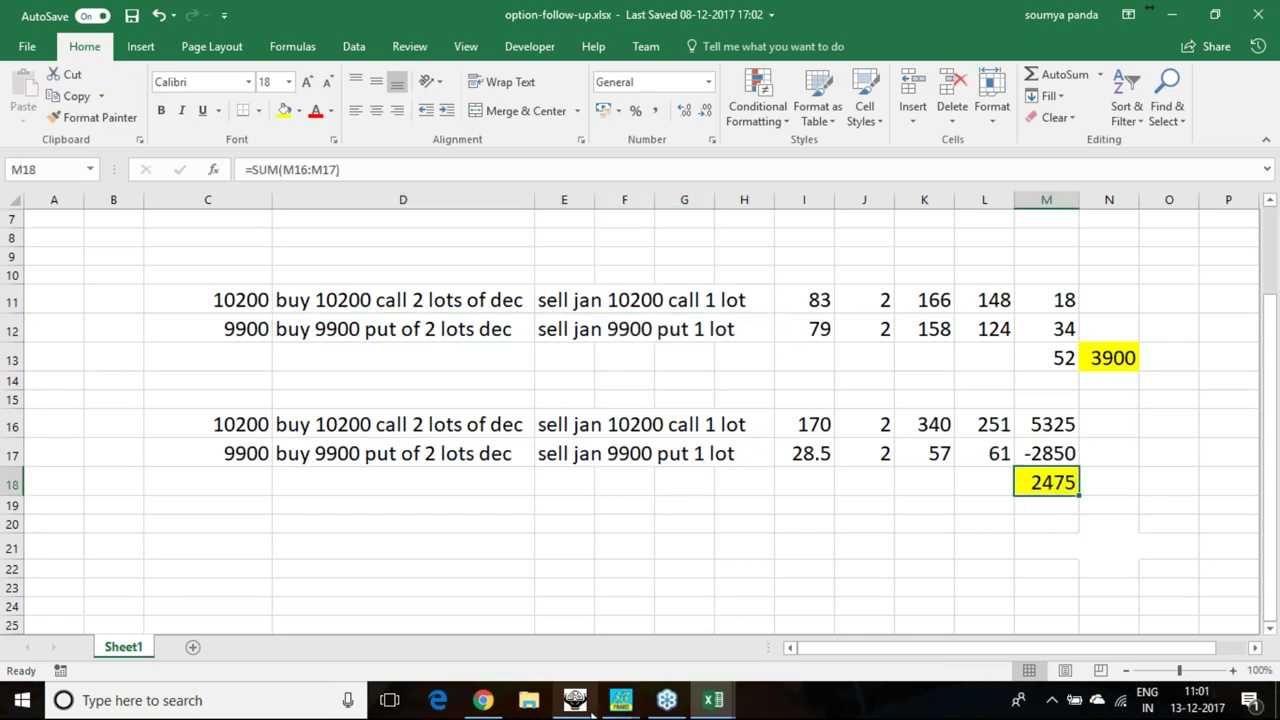
Switch to ODIN, look at the BANKNIFTY 28DEC2017 futures row, and return to the option-follow-up.xlsx workbook.
mouse_move(575, 700)
left_click(530, 565)
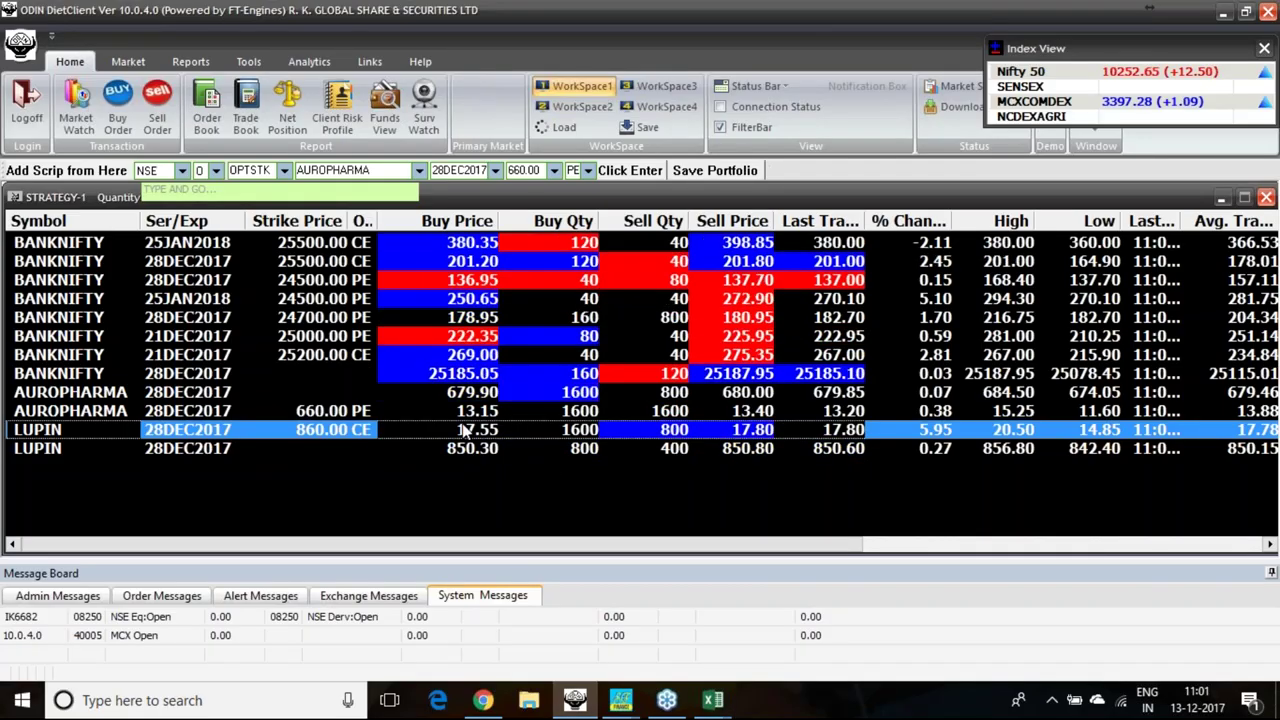
left_click(552, 374)
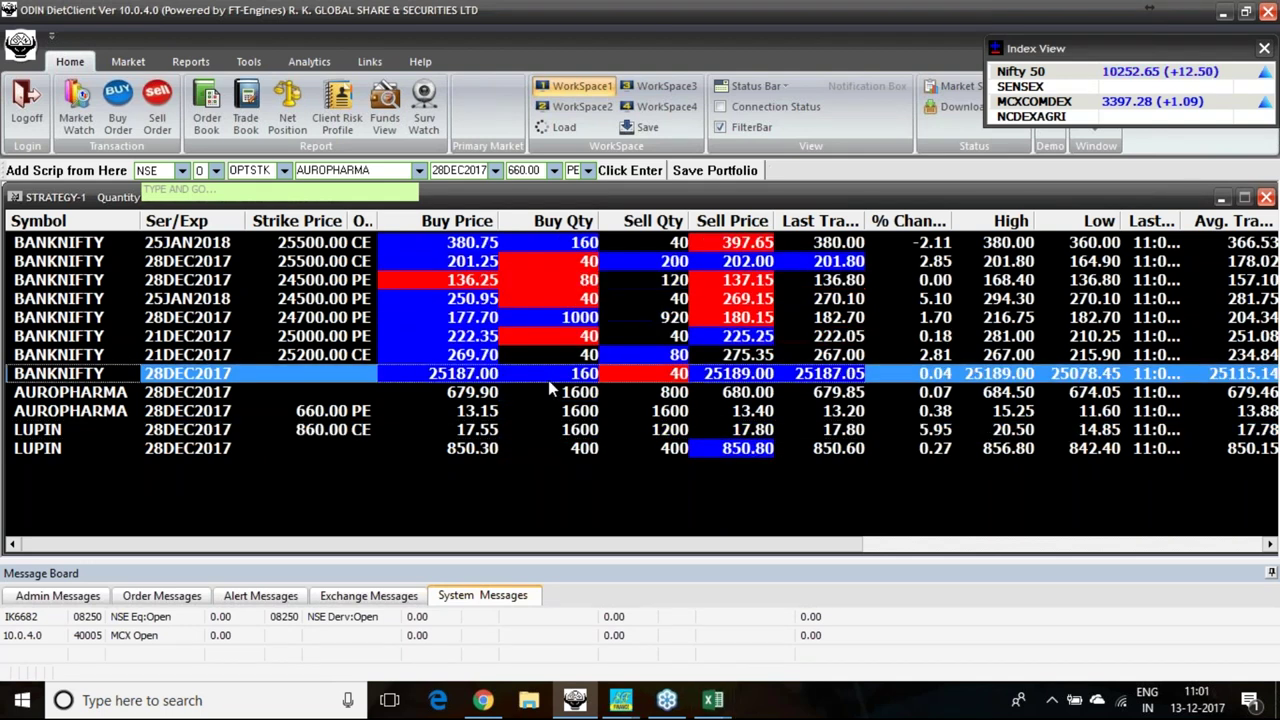
right_click(552, 376)
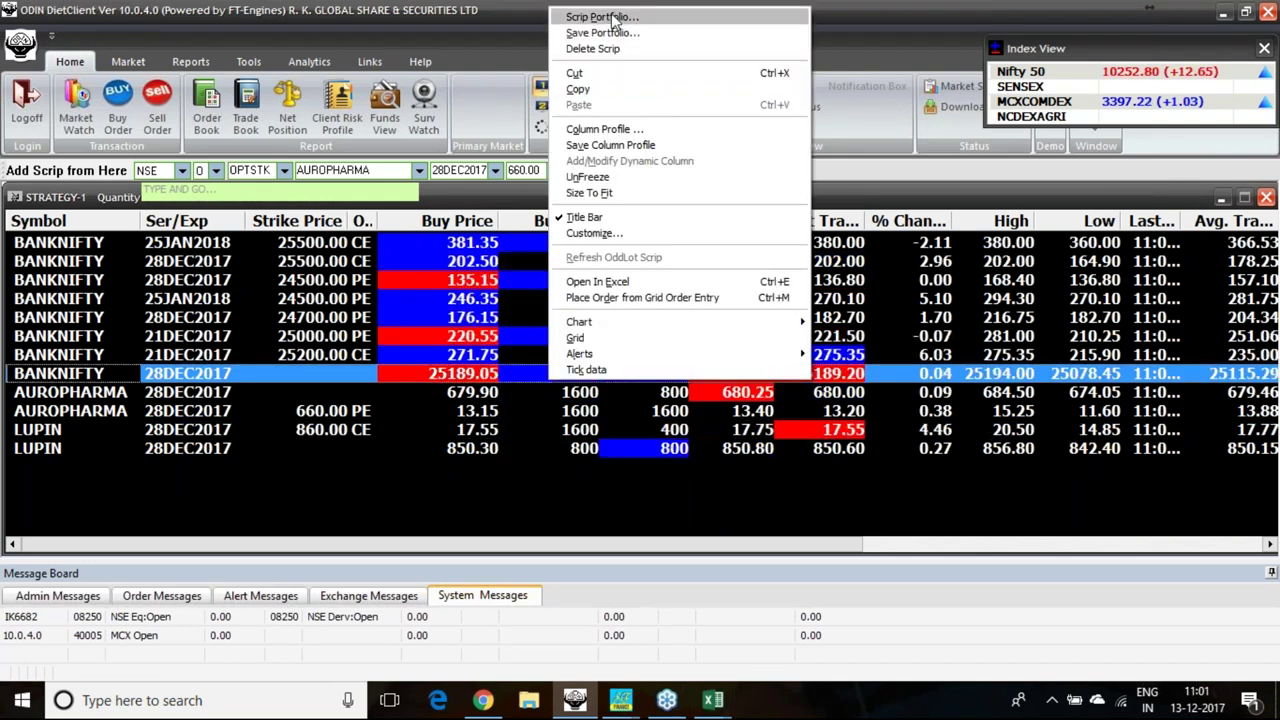
left_click(713, 700)
left_click(810, 628)
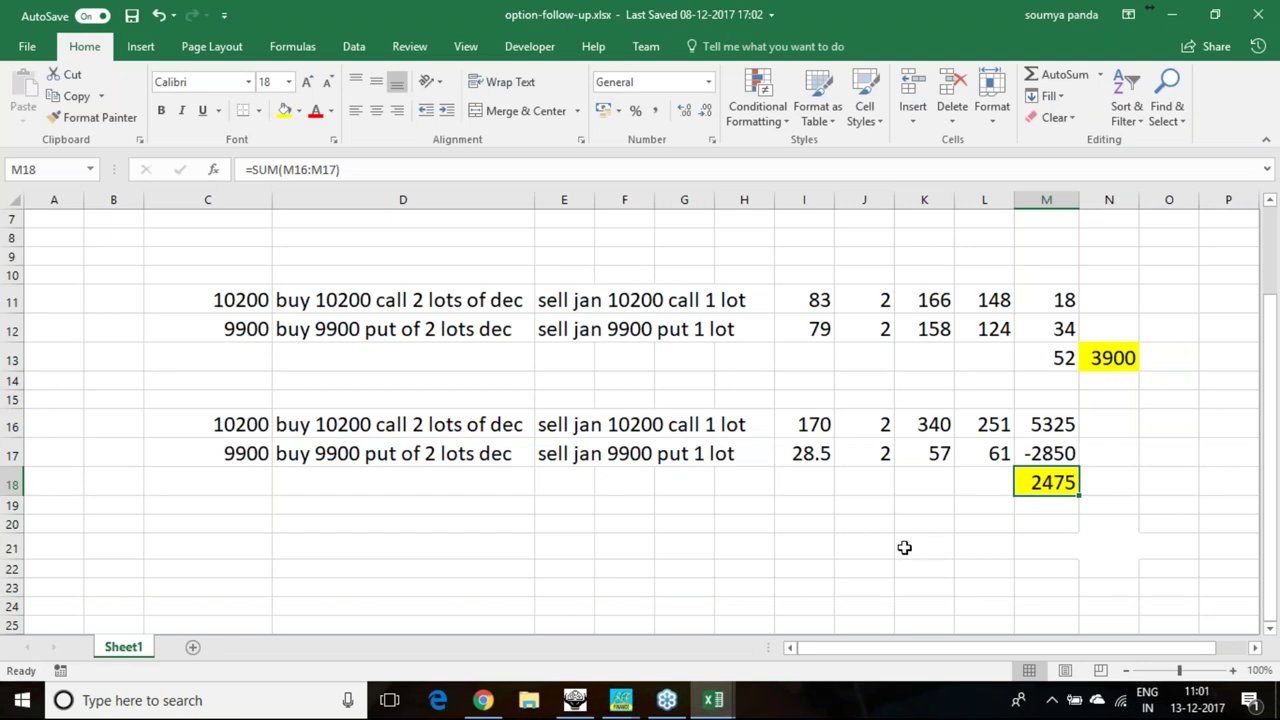
Switch to the YouTube channel's videos page in Chrome and handwrite "0 350" above the uploads with the pen, circling it.
left_click(483, 700)
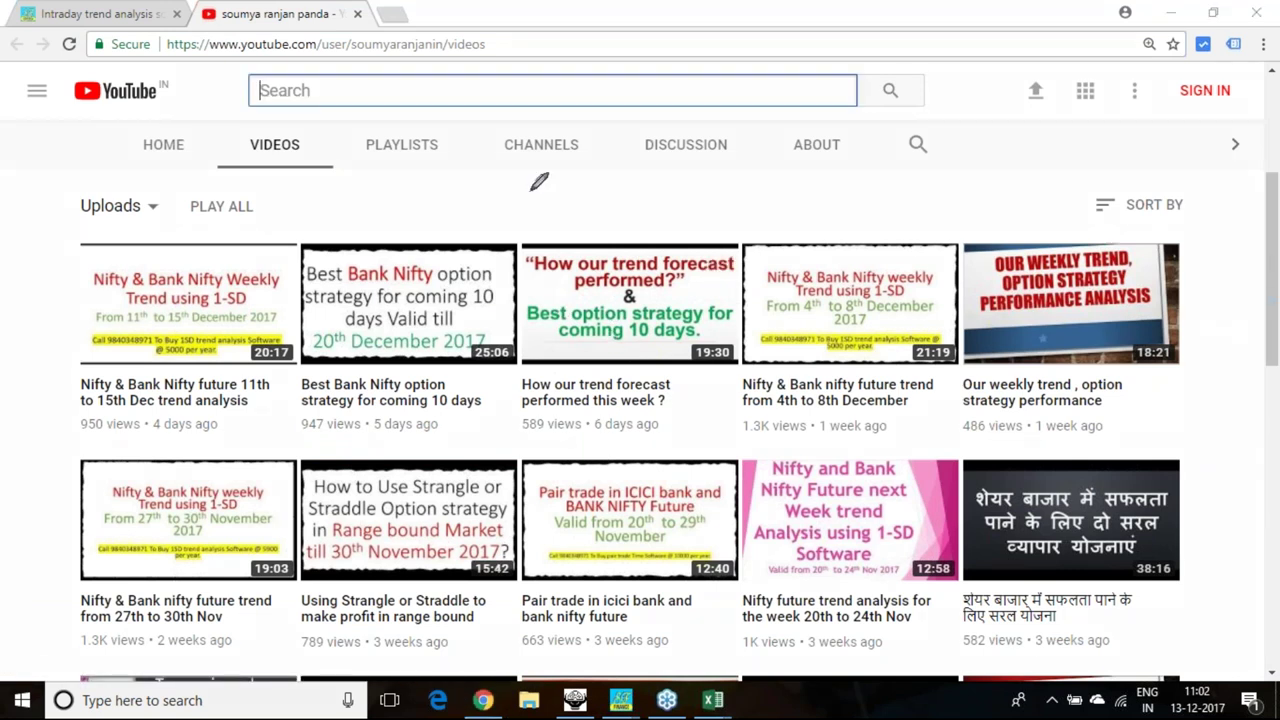
mouse_move(549, 186)
left_mouse_down()
mouse_move(549, 208)
mouse_move(590, 190)
mouse_move(636, 206)
mouse_move(688, 186)
left_mouse_up()
mouse_move(613, 228)
left_mouse_down()
mouse_move(702, 222)
mouse_move(590, 163)
mouse_move(551, 201)
mouse_move(592, 225)
left_mouse_up()
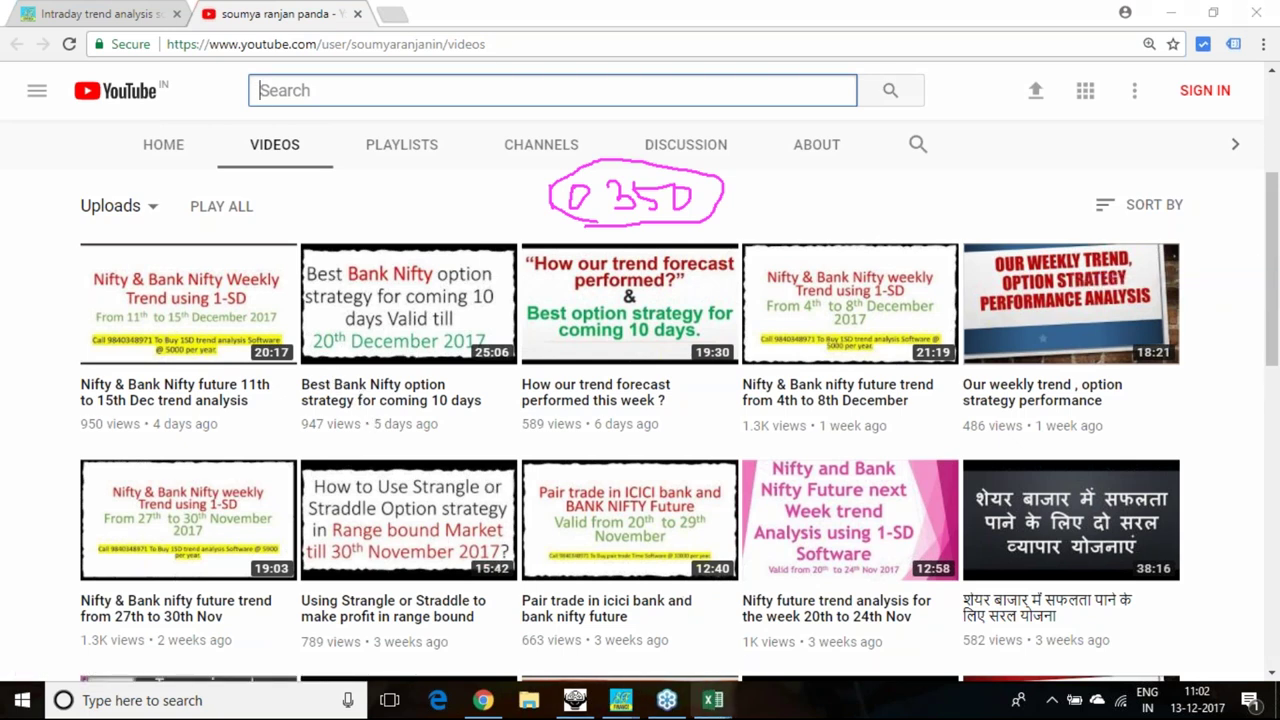
Switch to strategy-07-12-2017.xlsx and review the consolidation legs in C6:I10 and the TREND EXP legs in C13:I16.
mouse_move(713, 700)
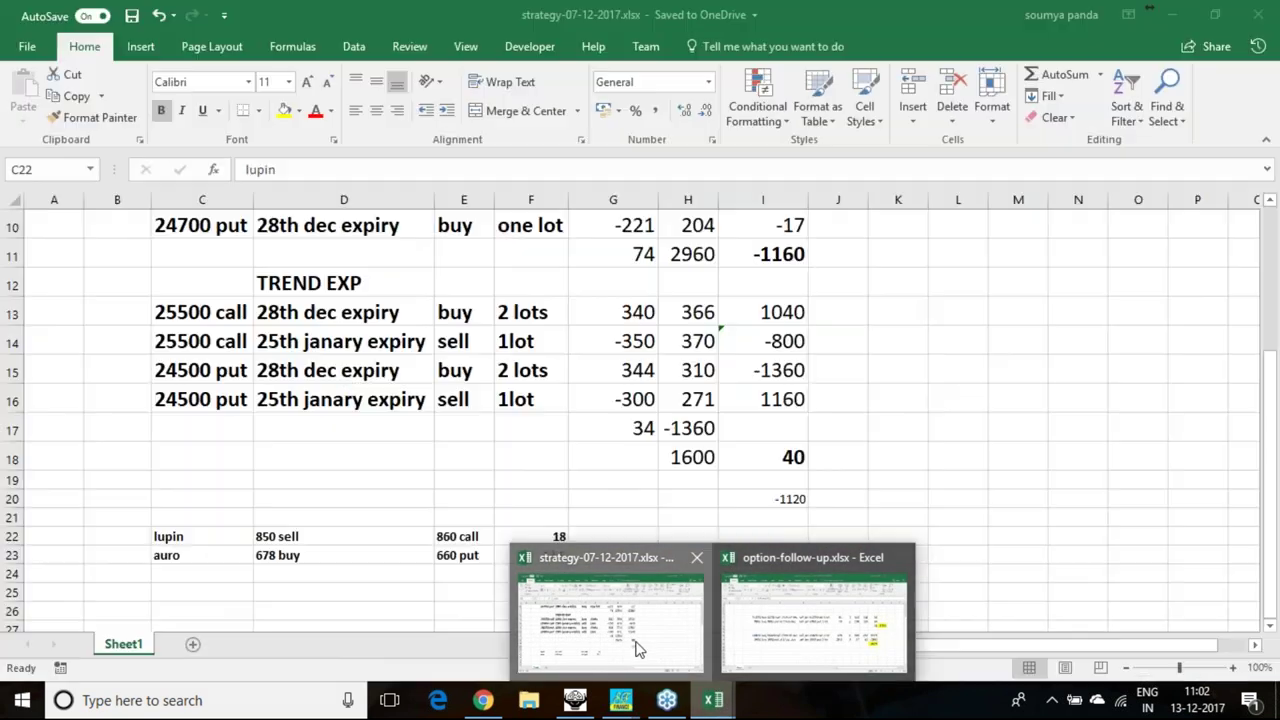
left_click(640, 660)
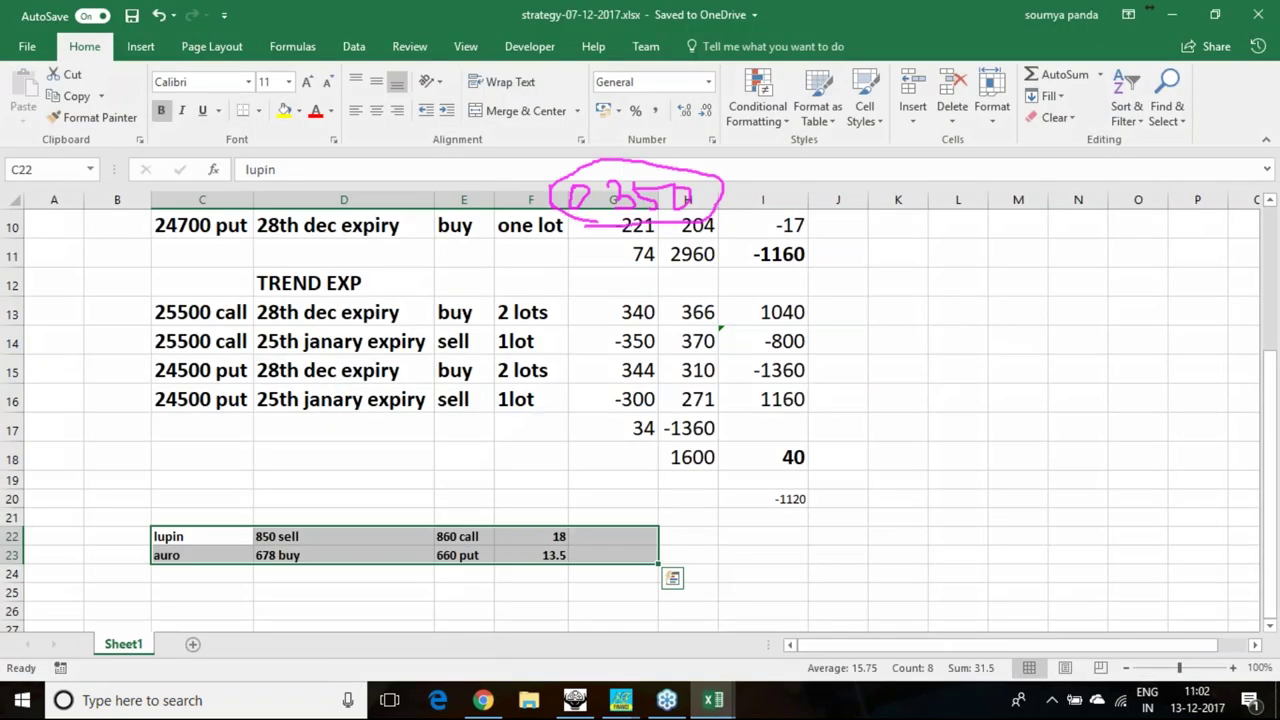
left_click(450, 398)
scroll(434, 437, "up", 3)
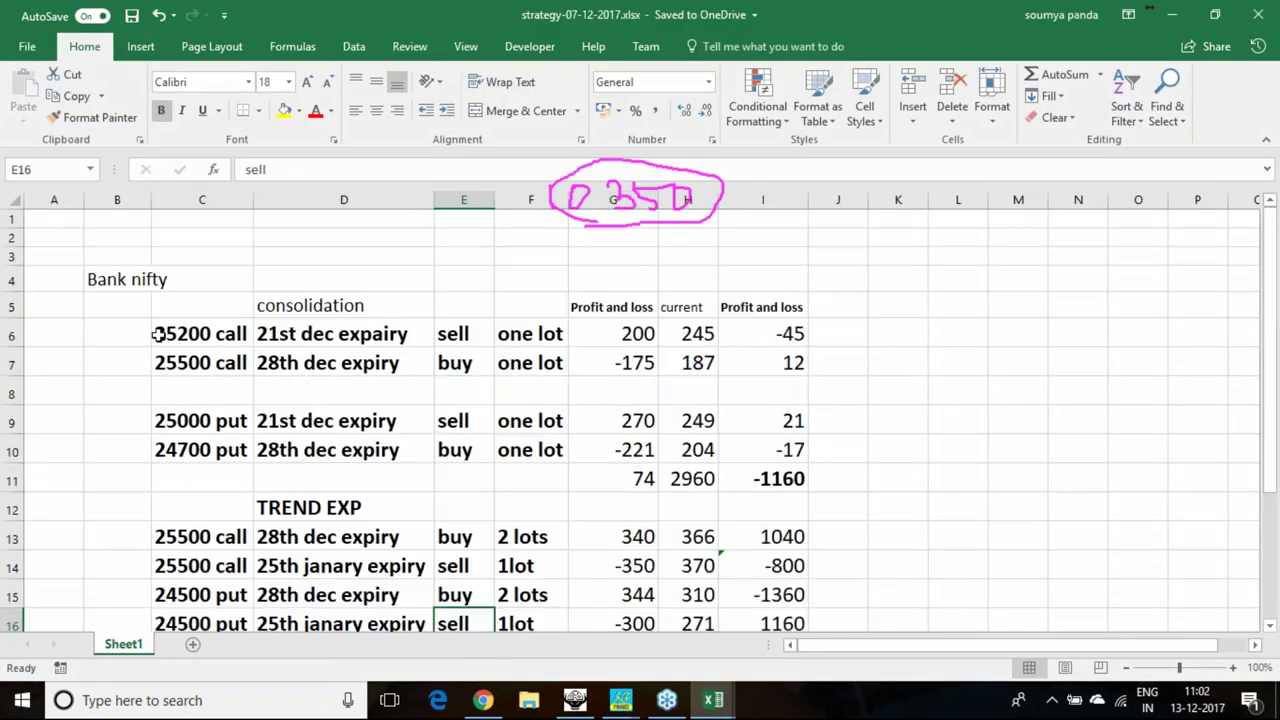
left_click_drag(158, 334, 808, 451)
scroll(880, 446, "down", 3)
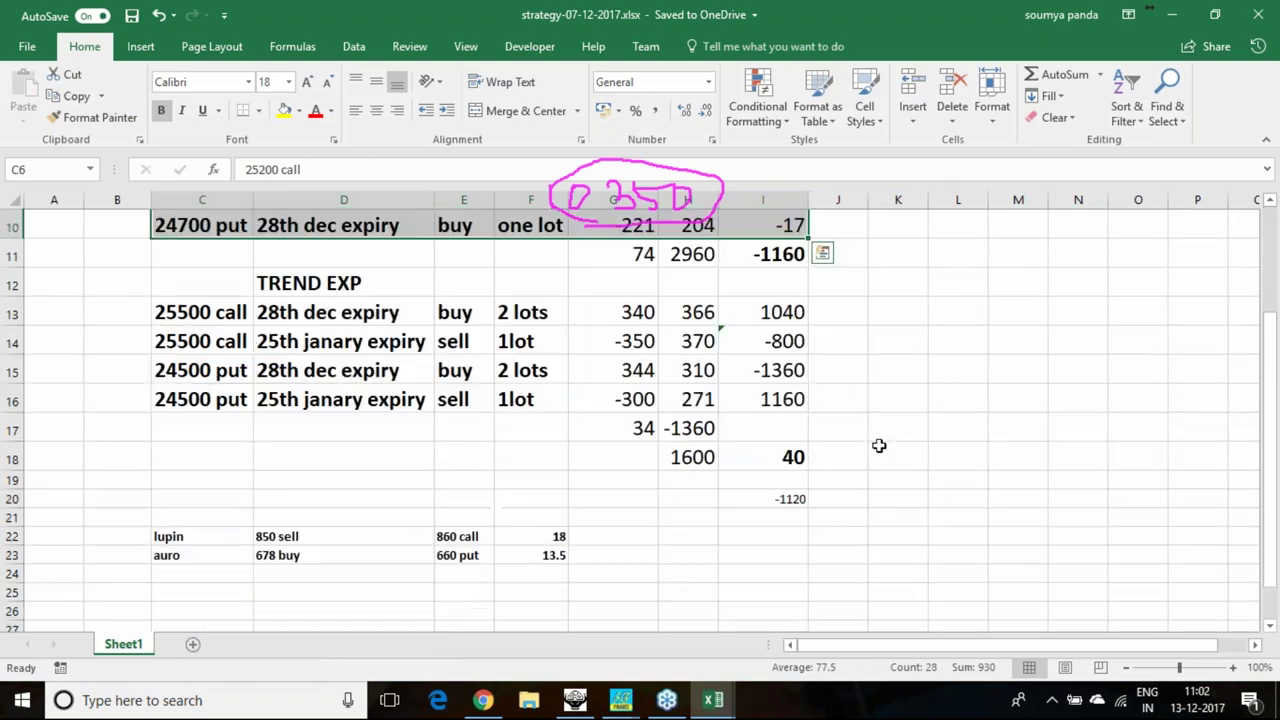
left_click_drag(157, 318, 795, 402)
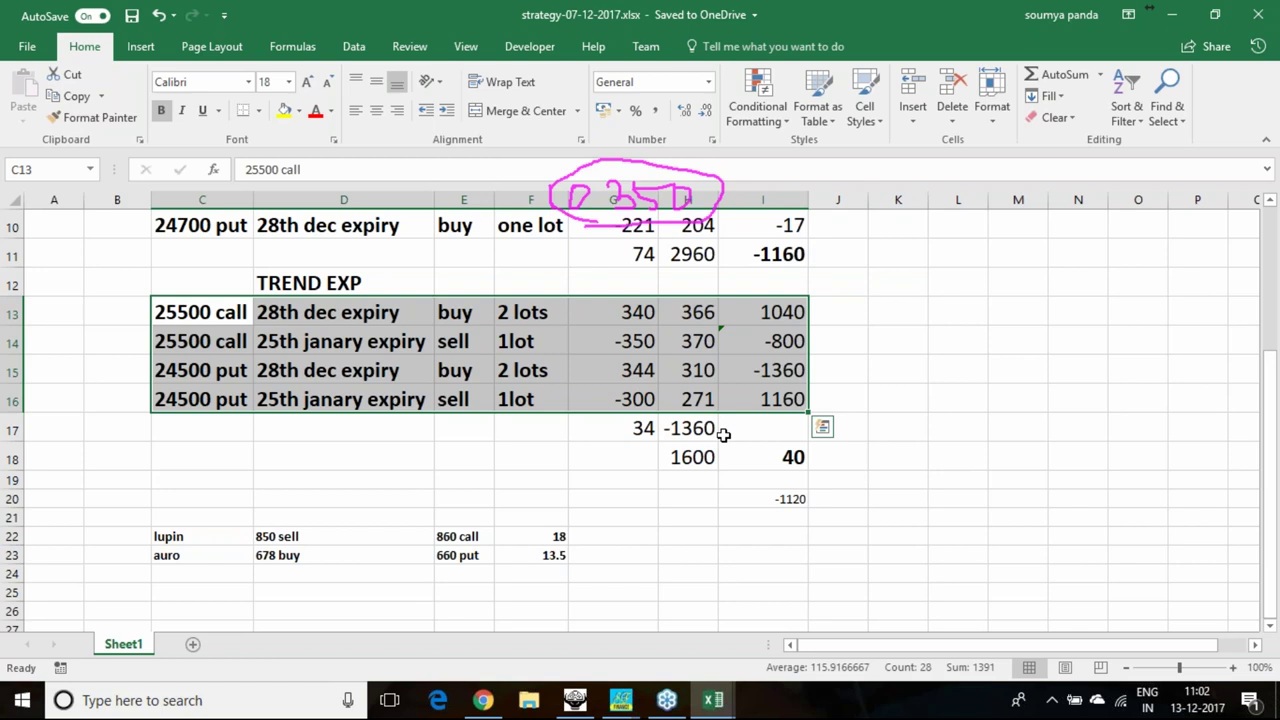
Clear the pen writing, and examine the combined profit and loss in I20 and the consolidation legs in C6:I10.
left_click(1258, 277)
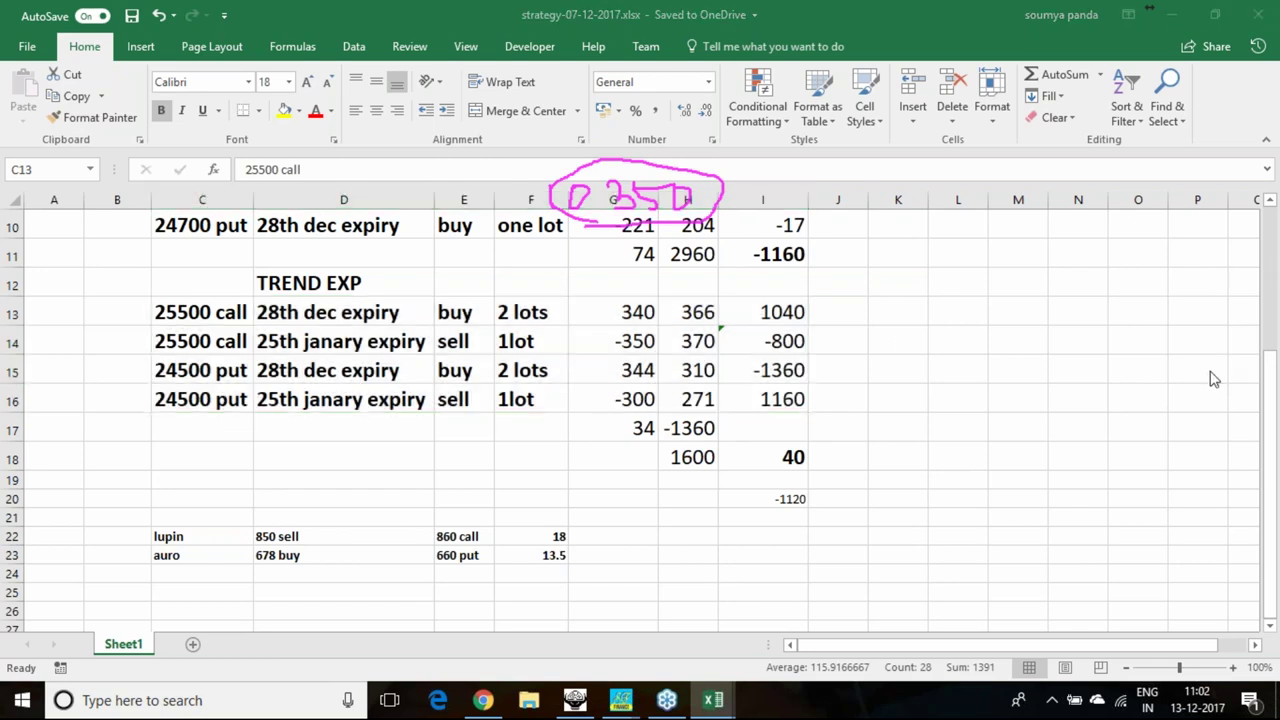
left_click(790, 499)
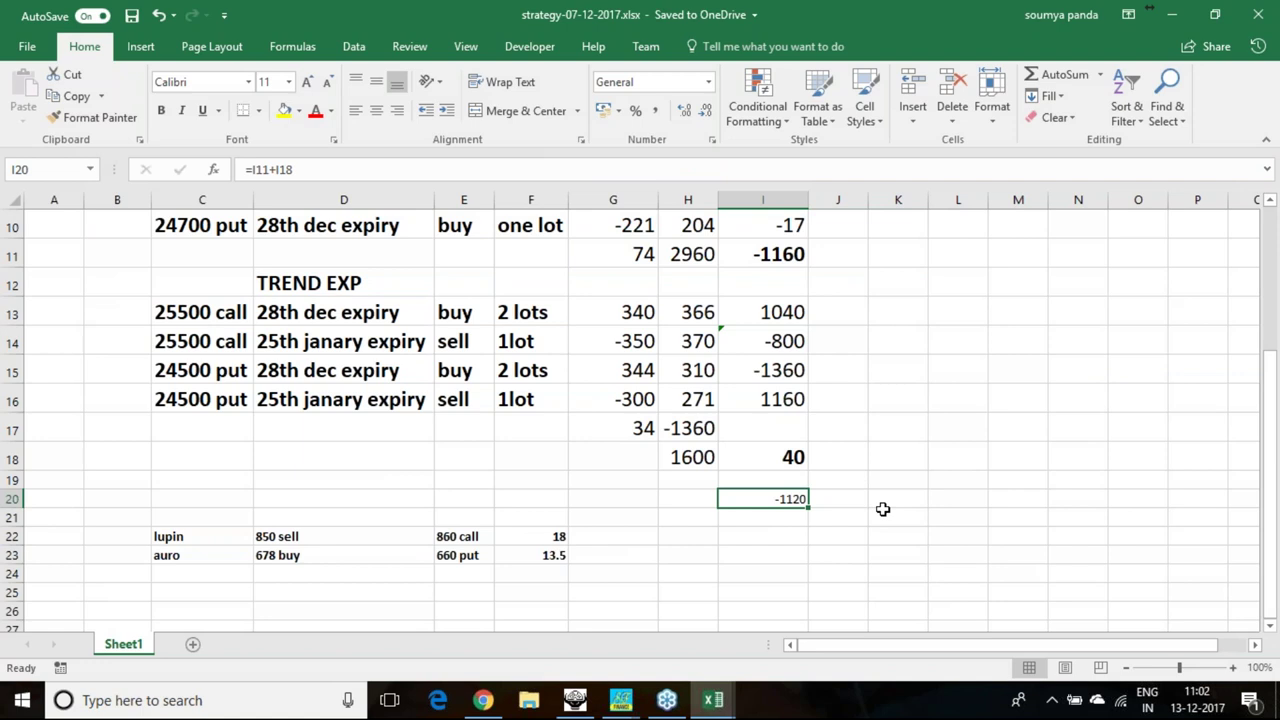
scroll(866, 425, "up", 3)
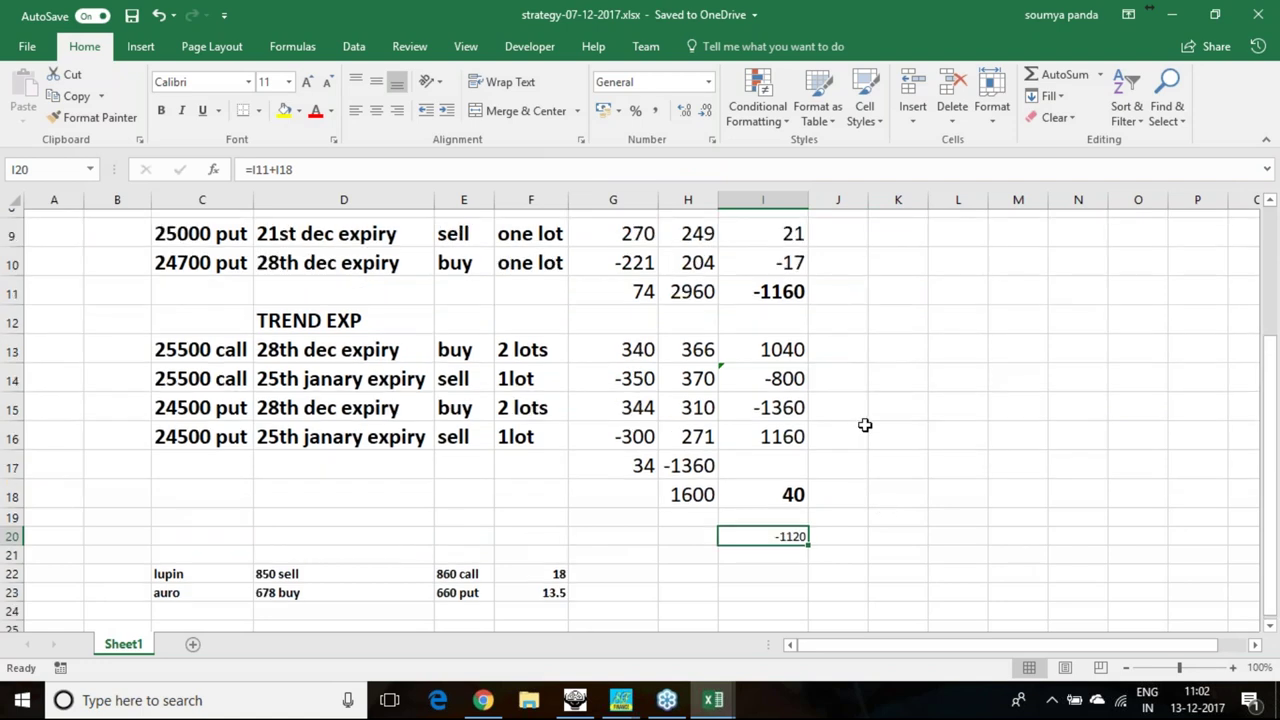
left_click_drag(204, 337, 791, 452)
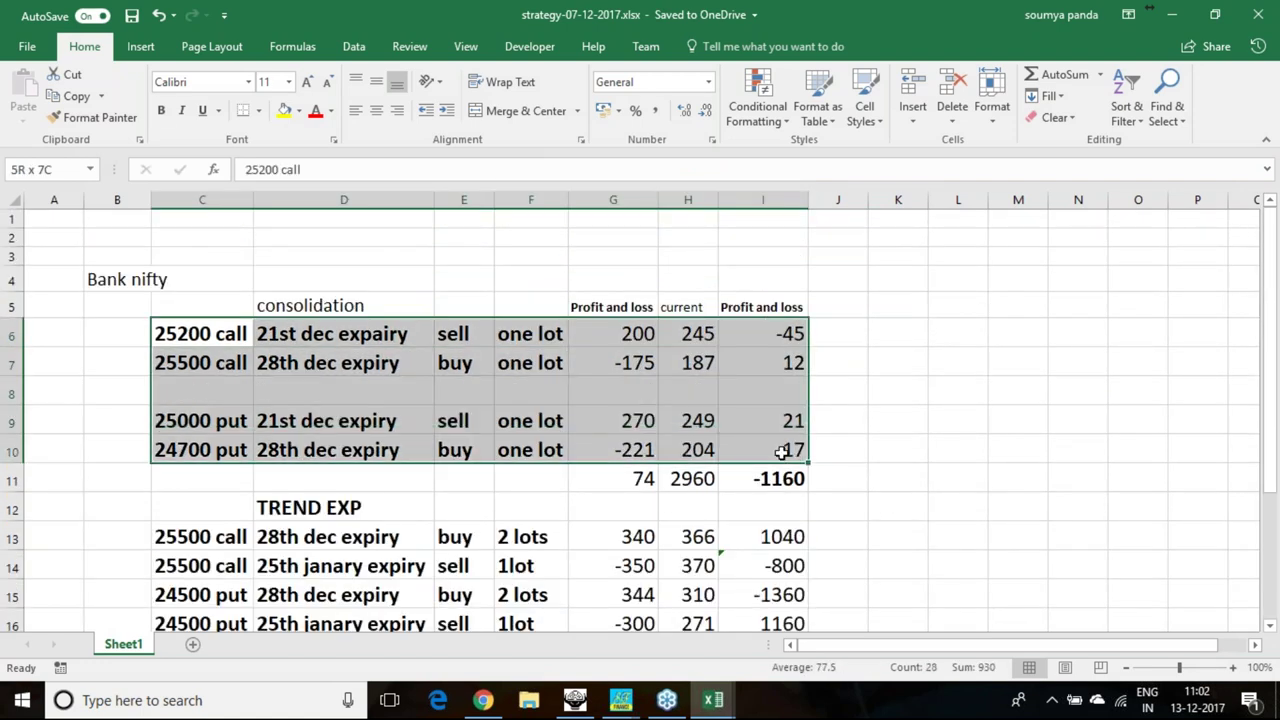
scroll(893, 443, "down", 3)
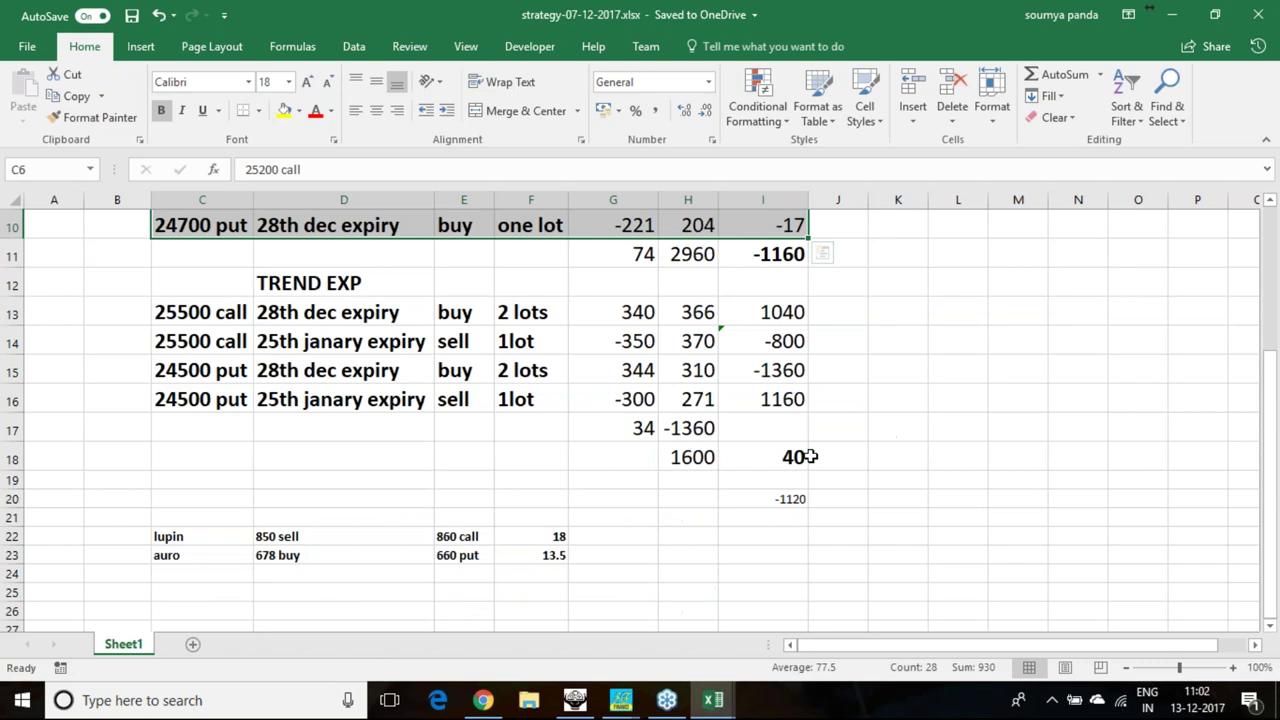
Review the TREND EXP total in I18, the 25500 call legs in C13:F14, and the combined result in I20.
left_click(795, 456)
left_click_drag(177, 340, 543, 314)
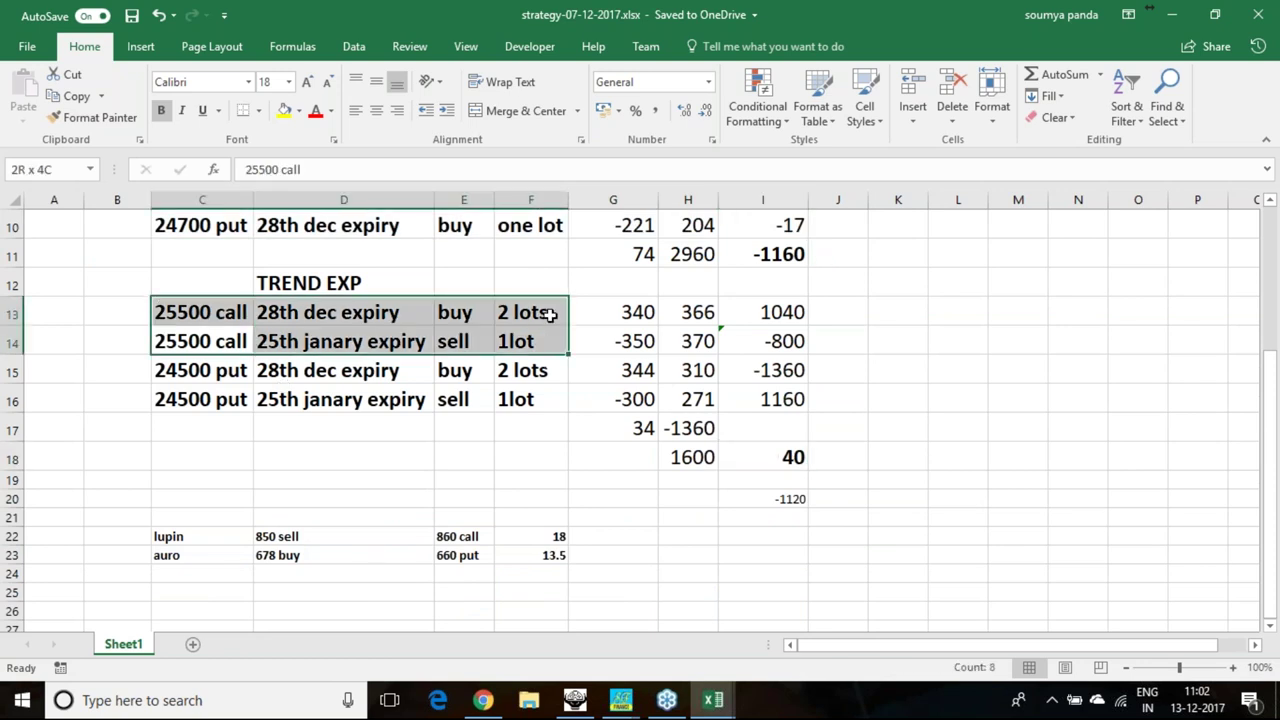
left_click(798, 462)
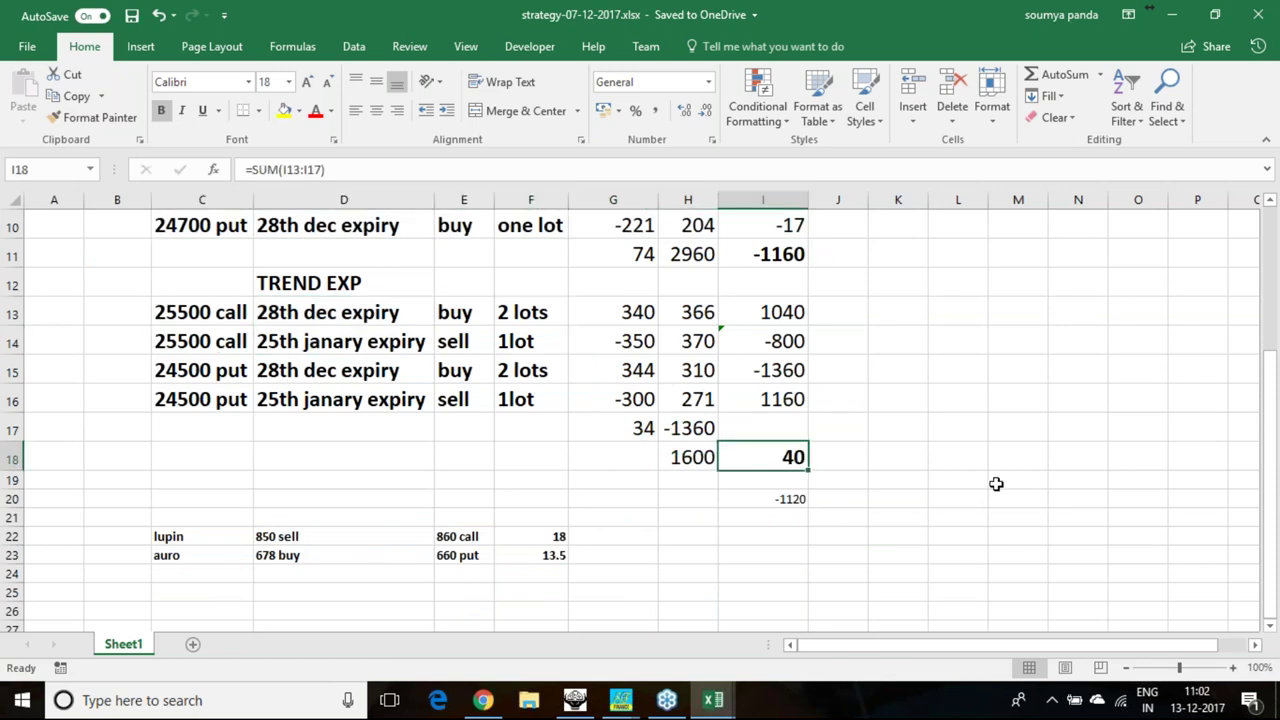
left_click(797, 500)
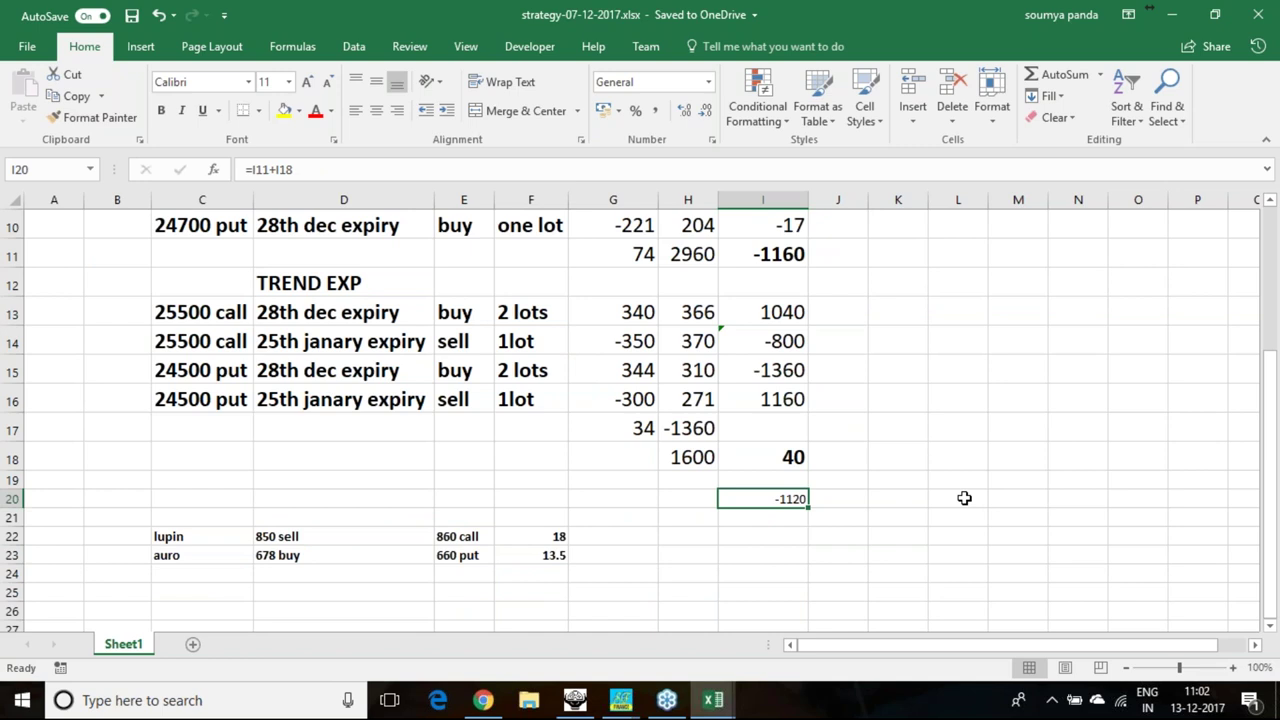
Look over the STRATEGY-1 market watch in ODIN and the 10200 call and 9900 put results in option-follow-up.xlsx.
left_click(575, 700)
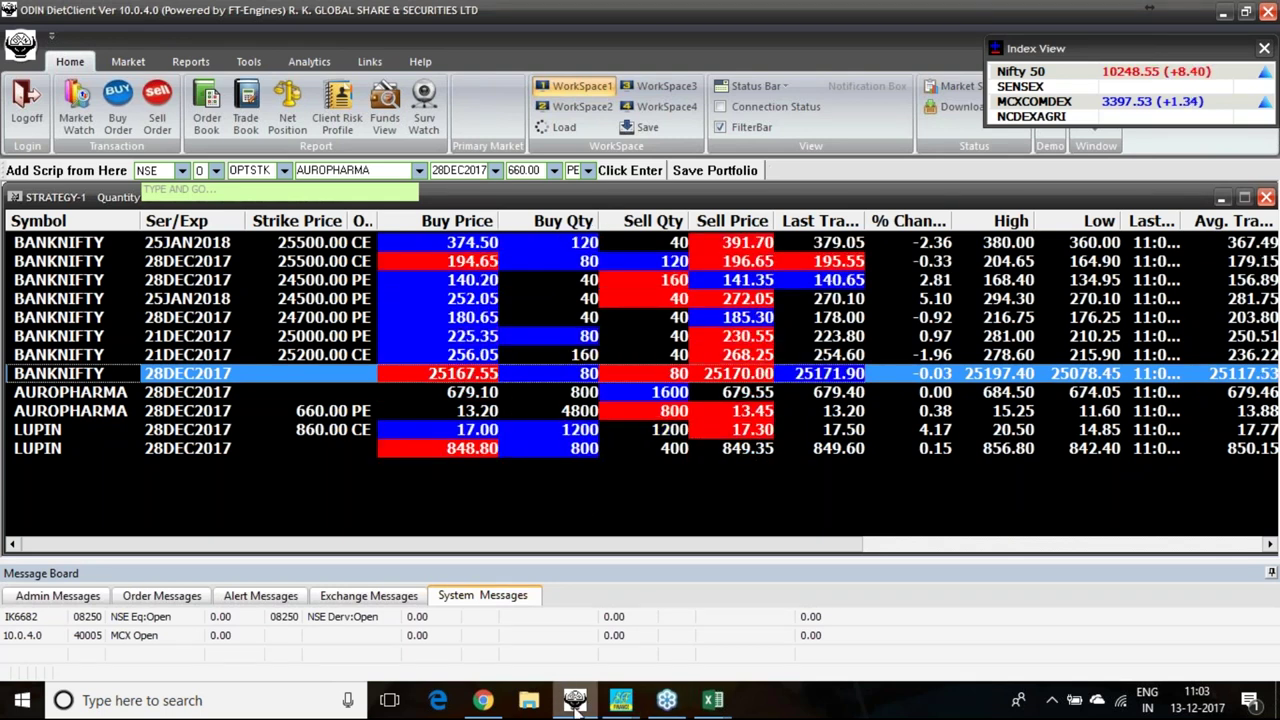
left_click(483, 700)
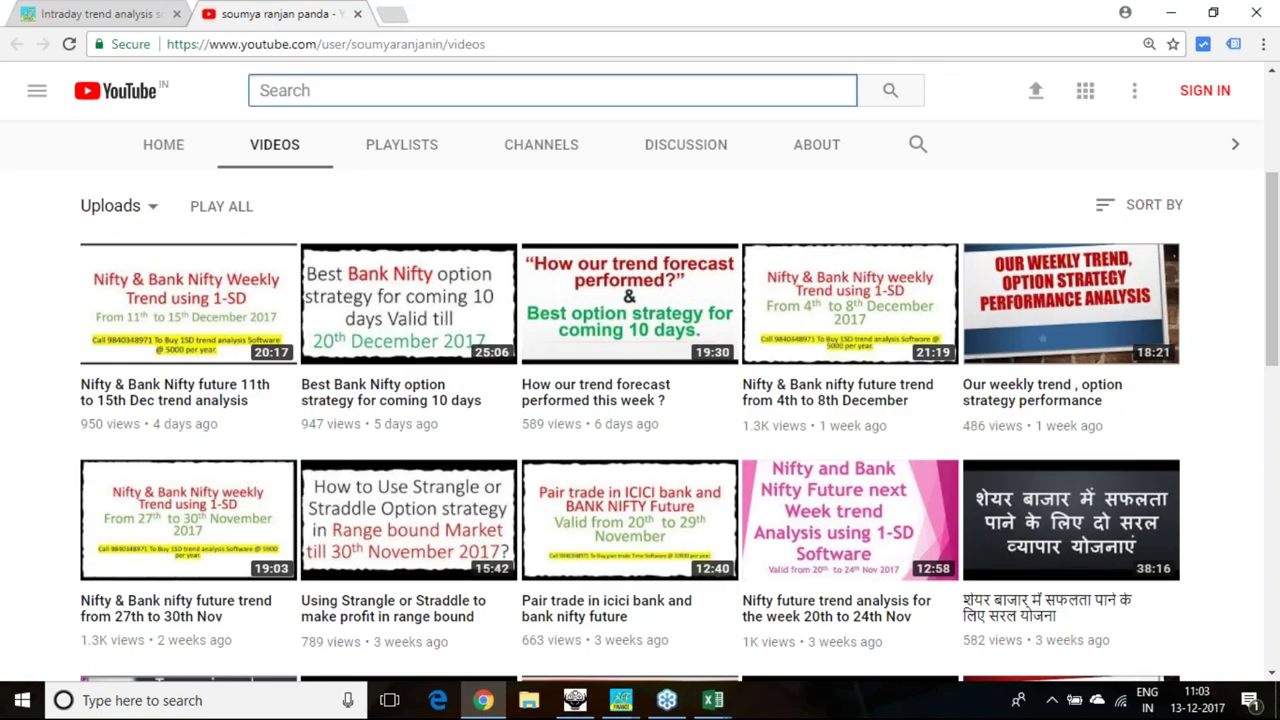
mouse_move(713, 700)
left_click(793, 672)
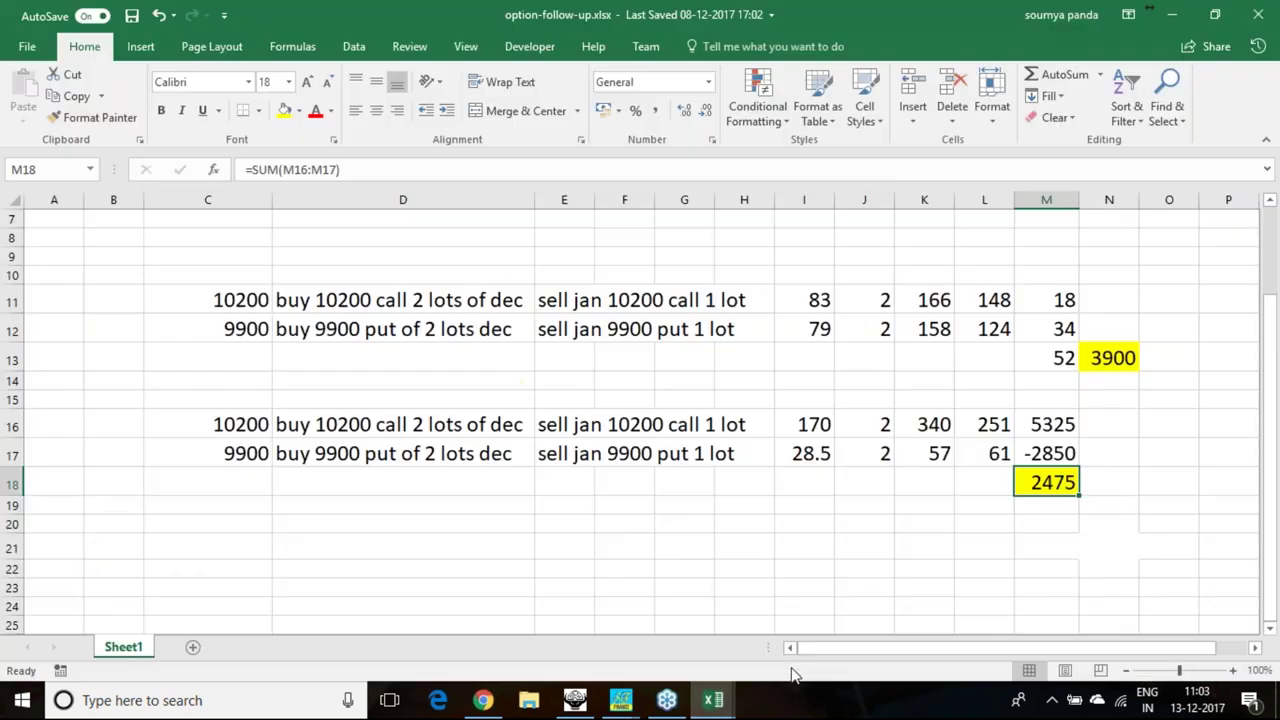
Glance at the YouTube uploads in Chrome and strategy-07-12-2017.xlsx, and bring up the Pair Trade window's AUROPHARMA-LUPIN recommendation.
left_click(483, 700)
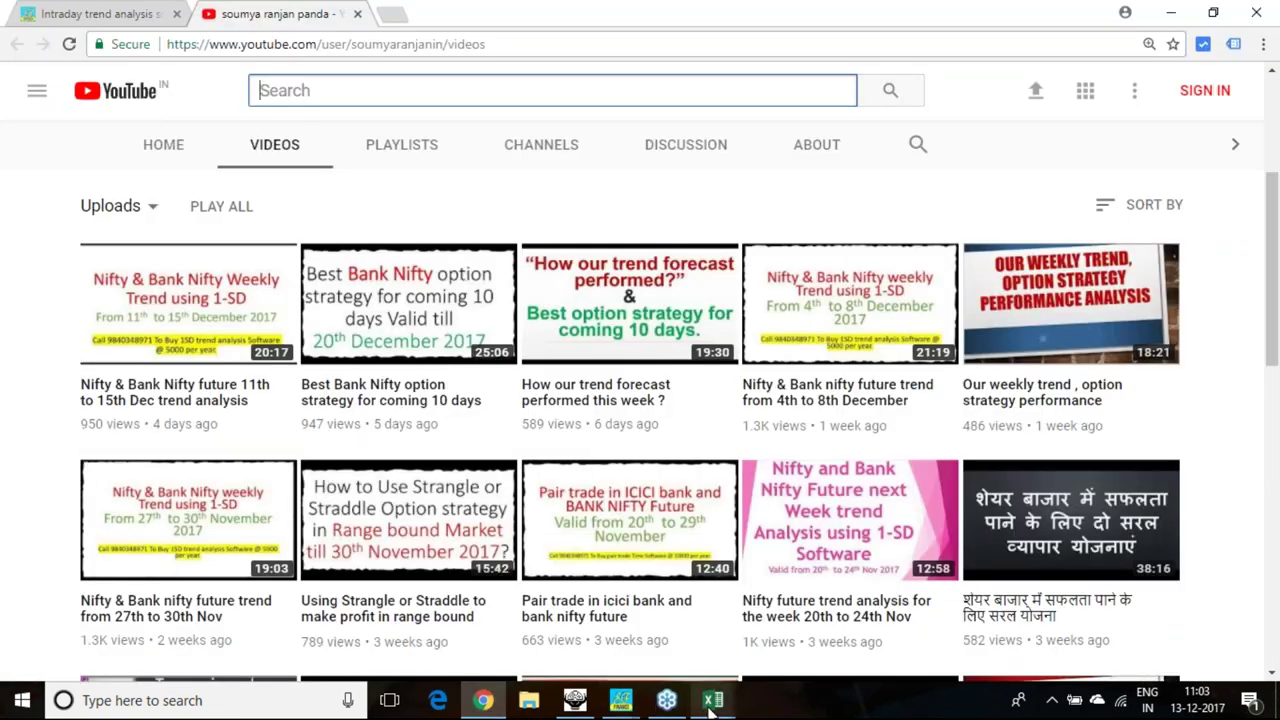
mouse_move(713, 700)
mouse_move(809, 546)
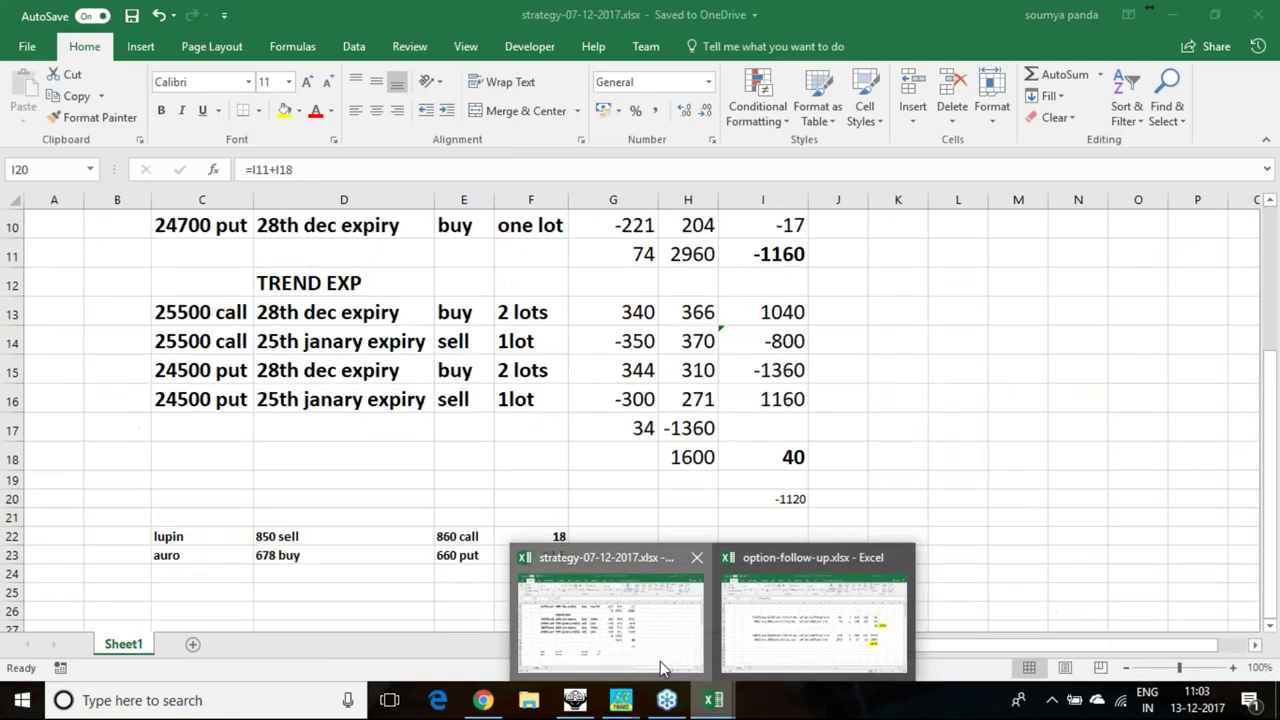
left_click(660, 661)
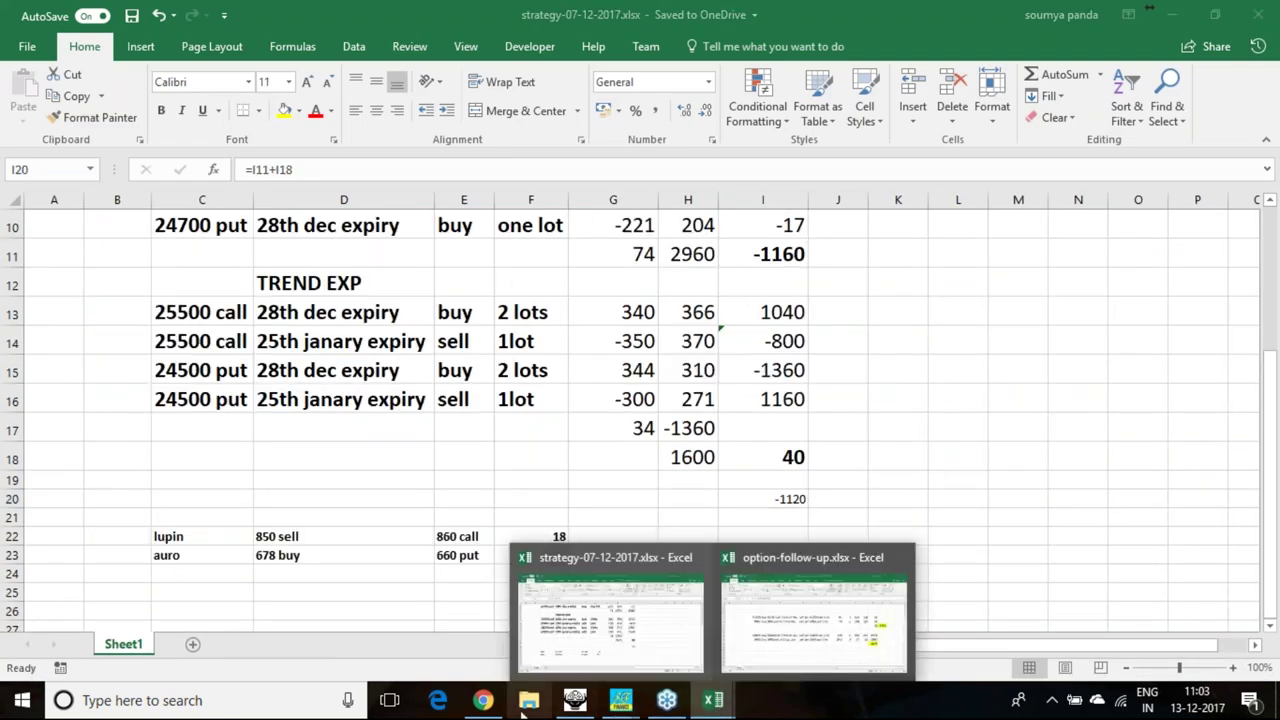
left_click(481, 701)
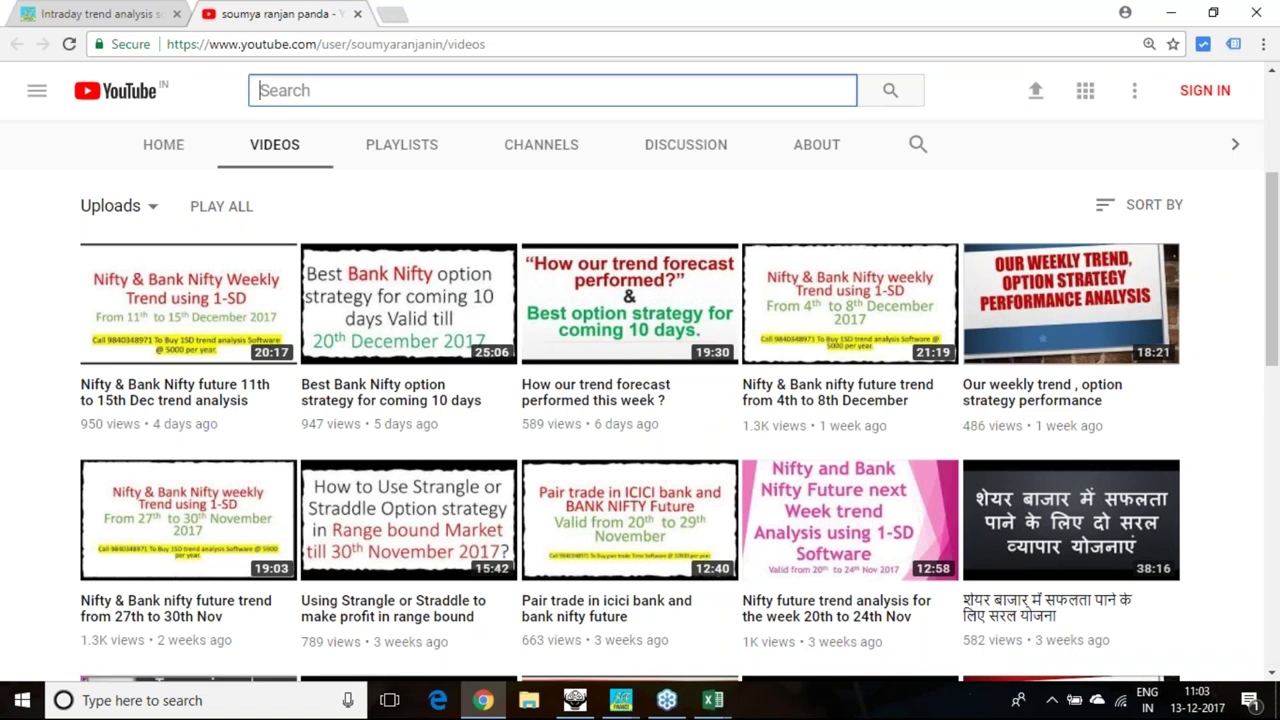
left_click(712, 700)
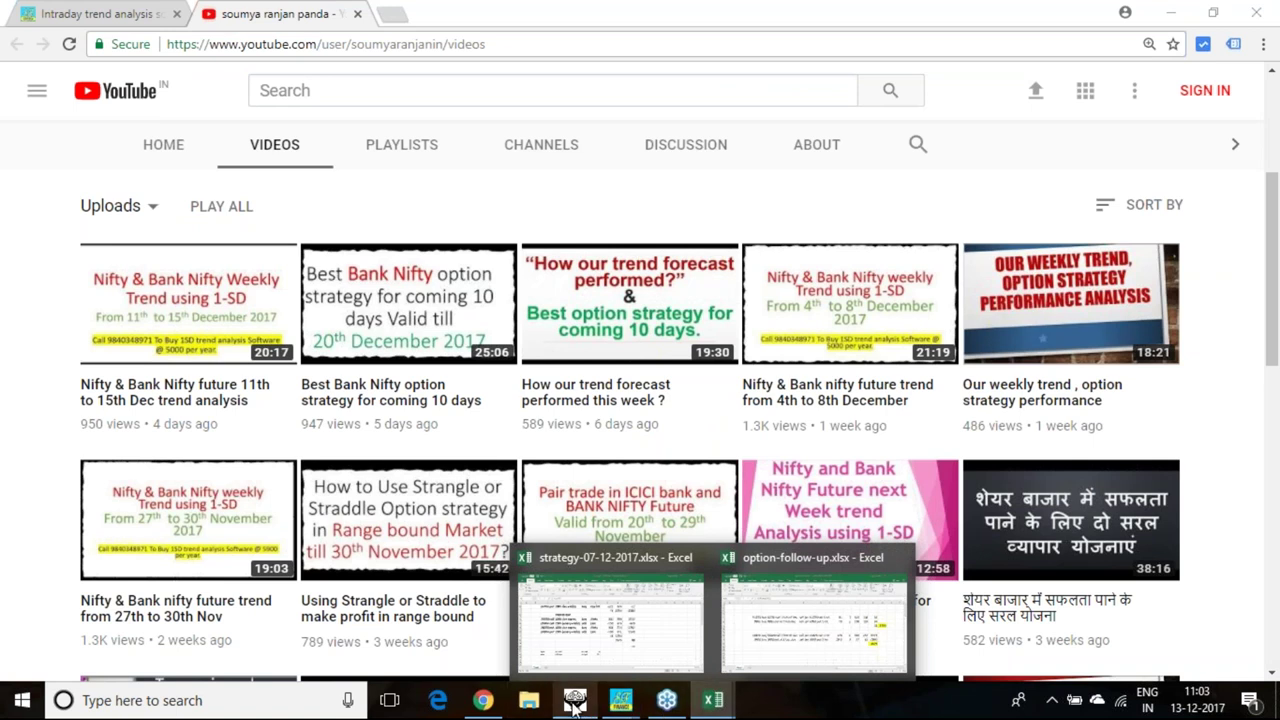
mouse_move(630, 703)
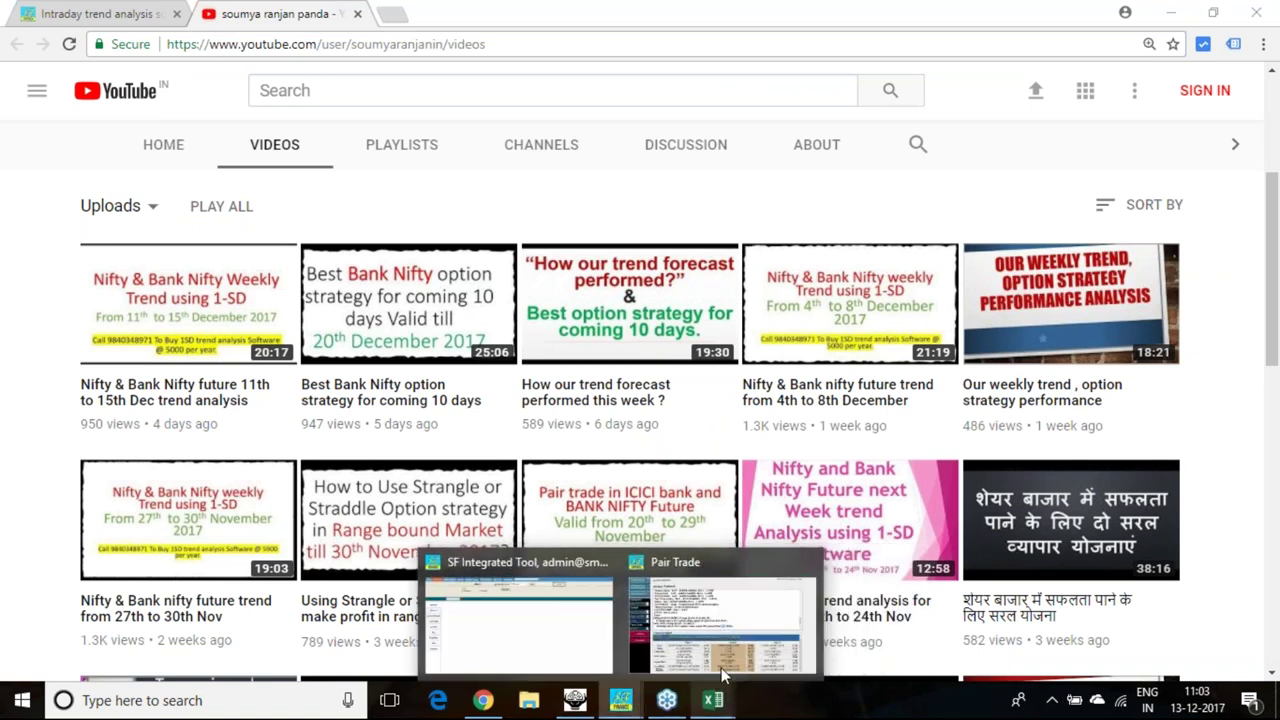
left_click(765, 633)
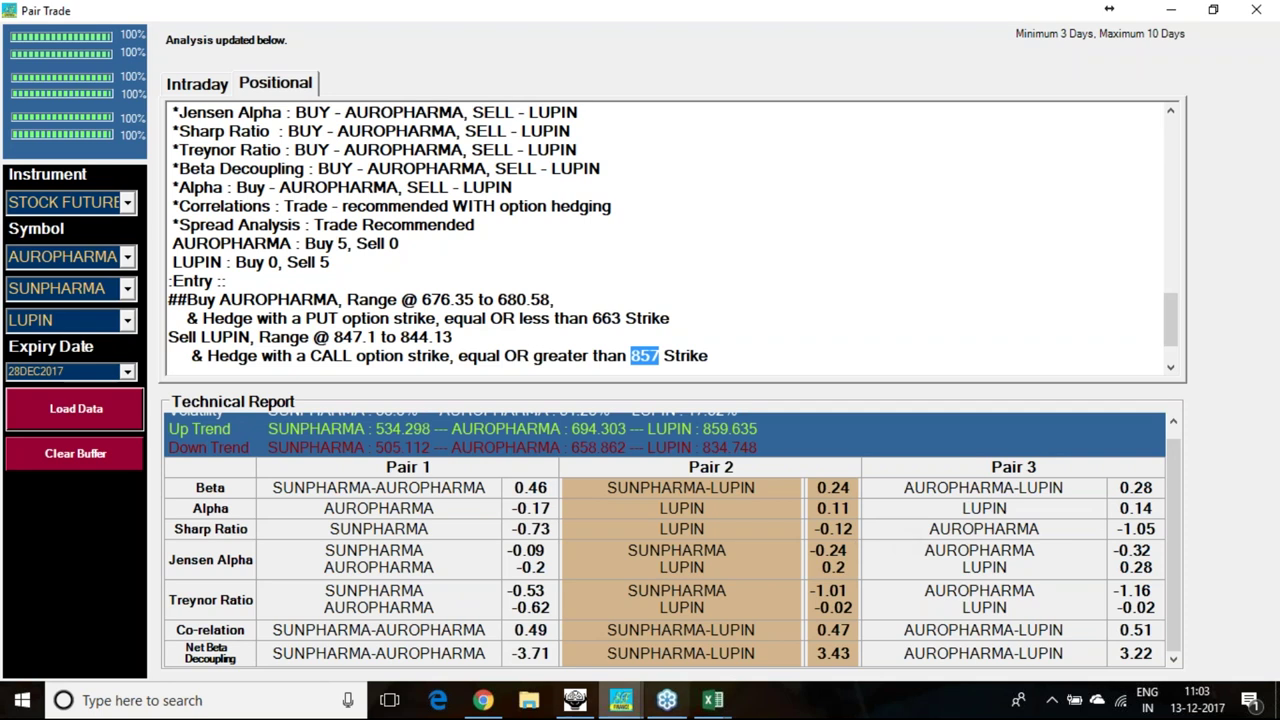
Switch to the Smart Finance website in Chrome, open its Products page, and dismiss the registration pop-up.
left_click(483, 700)
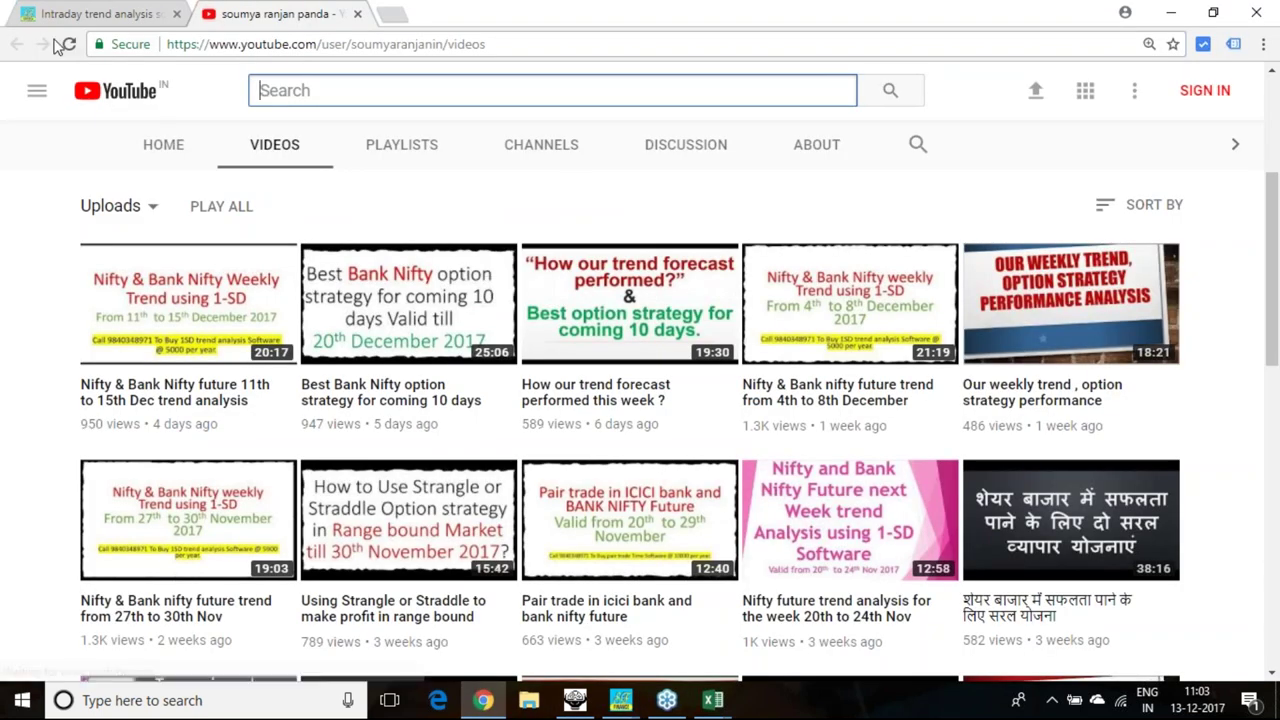
left_click(89, 15)
scroll(391, 249, "up", 3)
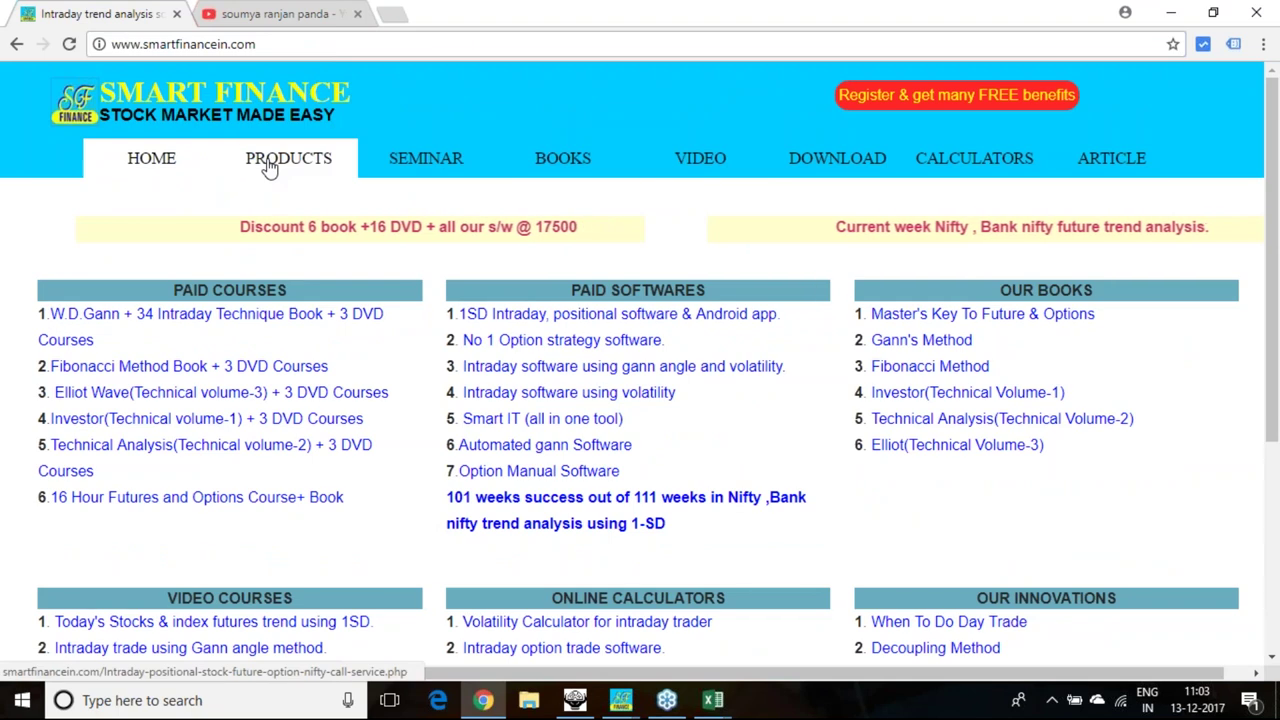
left_click(268, 165)
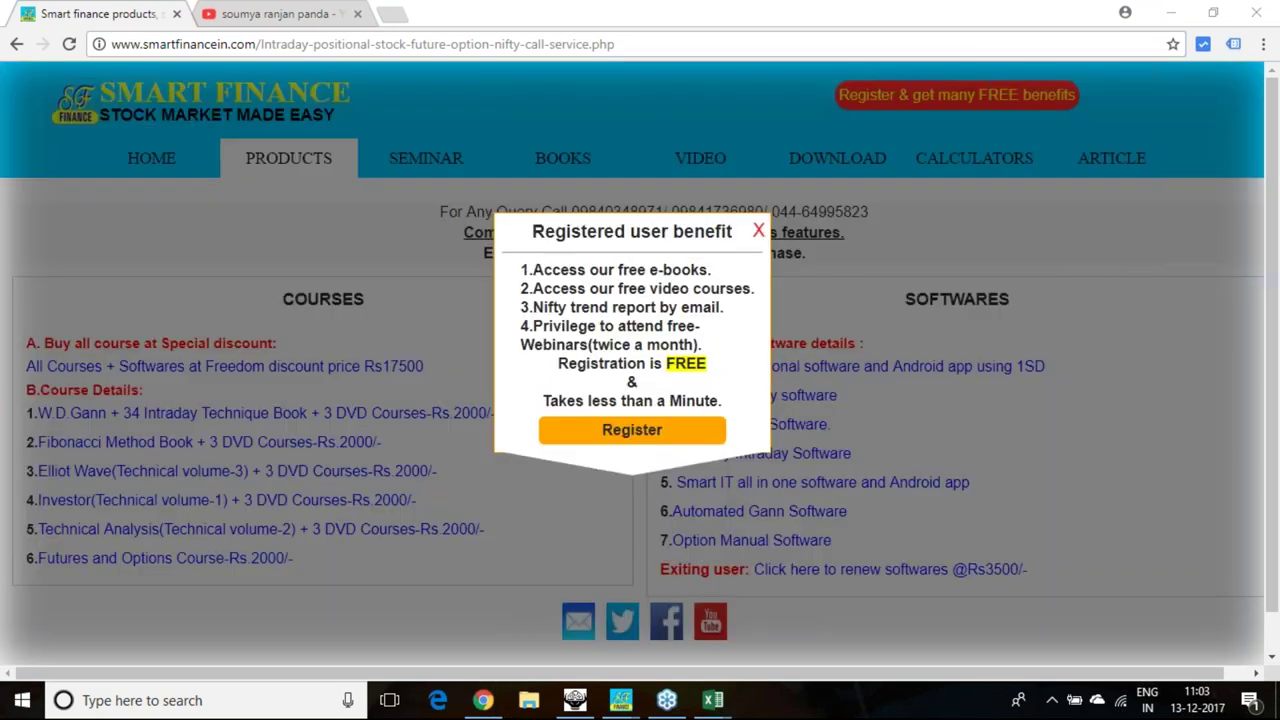
left_click(758, 231)
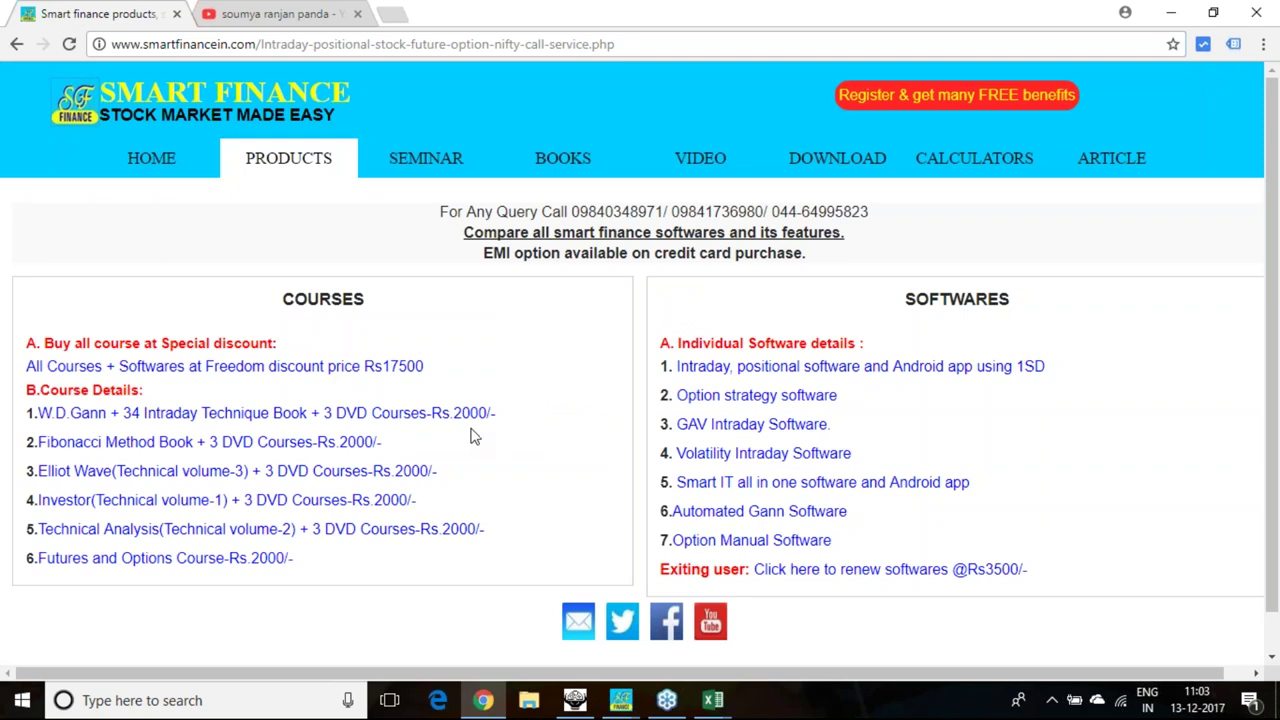
Return to the Smart Finance home page and look through its courses, software, books, online calculators and innovations sections.
left_click(169, 177)
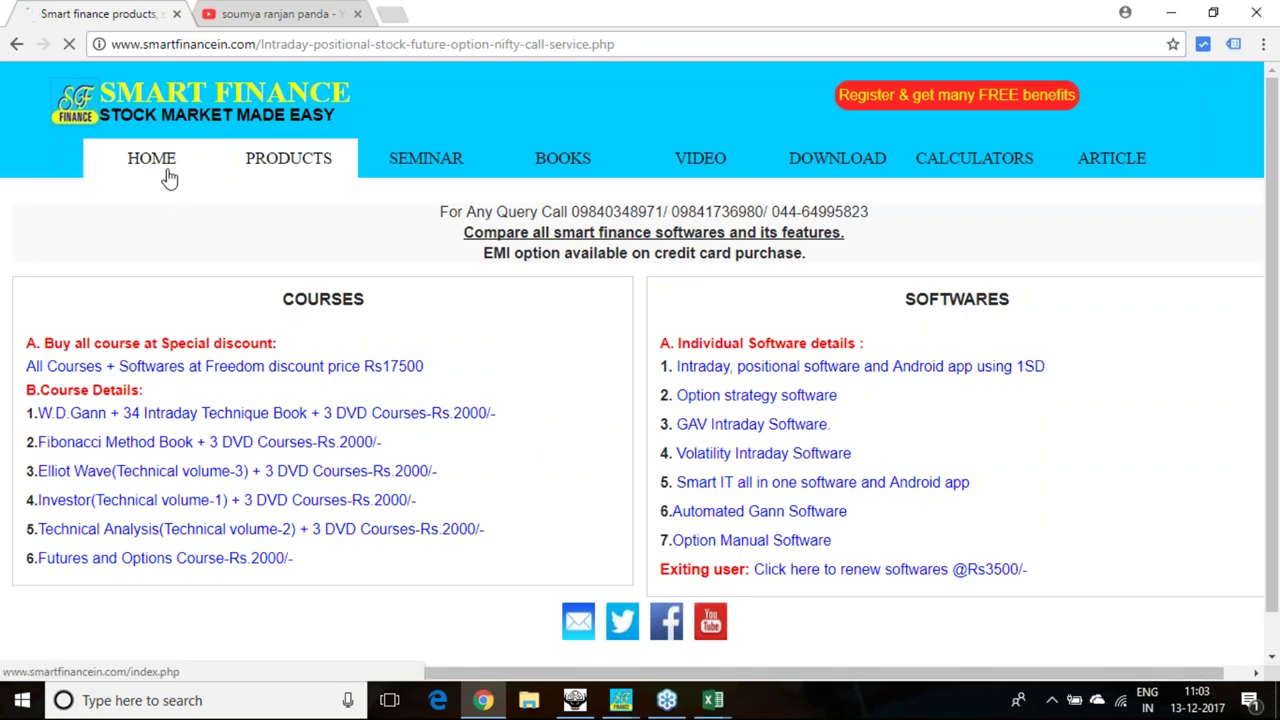
scroll(425, 249, "down", 3)
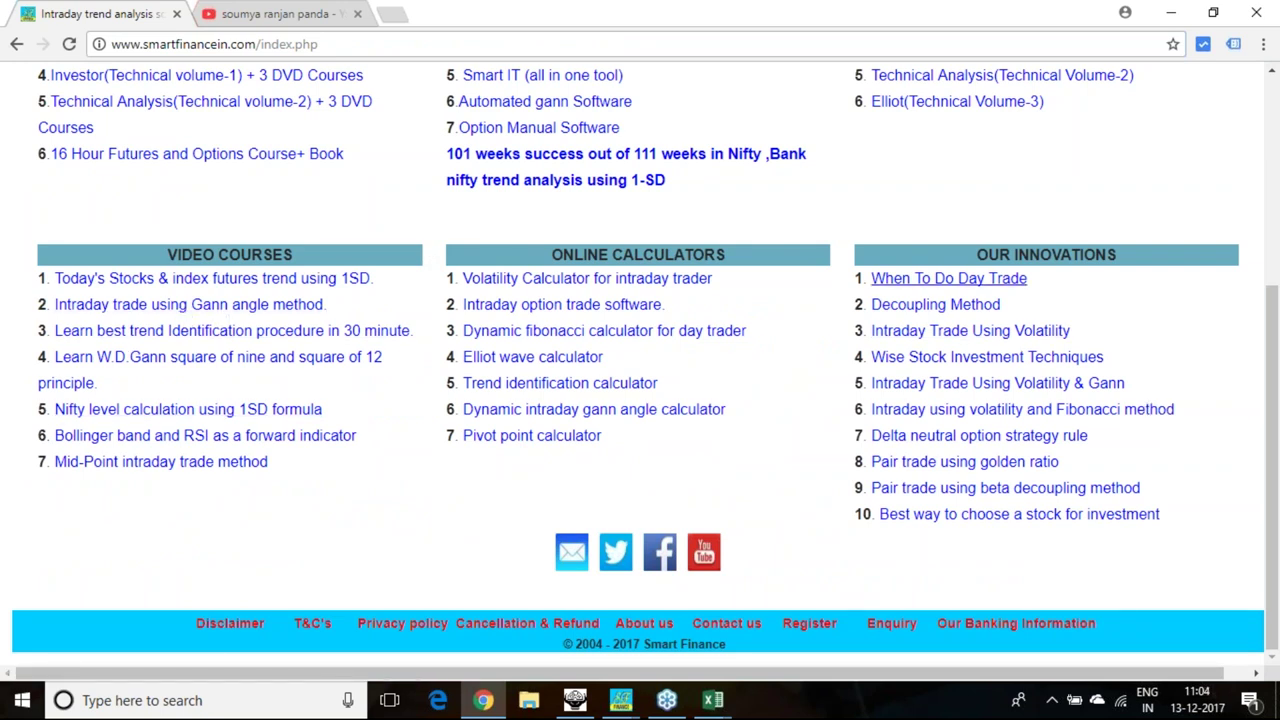
scroll(950, 285, "up", 3)
scroll(810, 445, "down", 3)
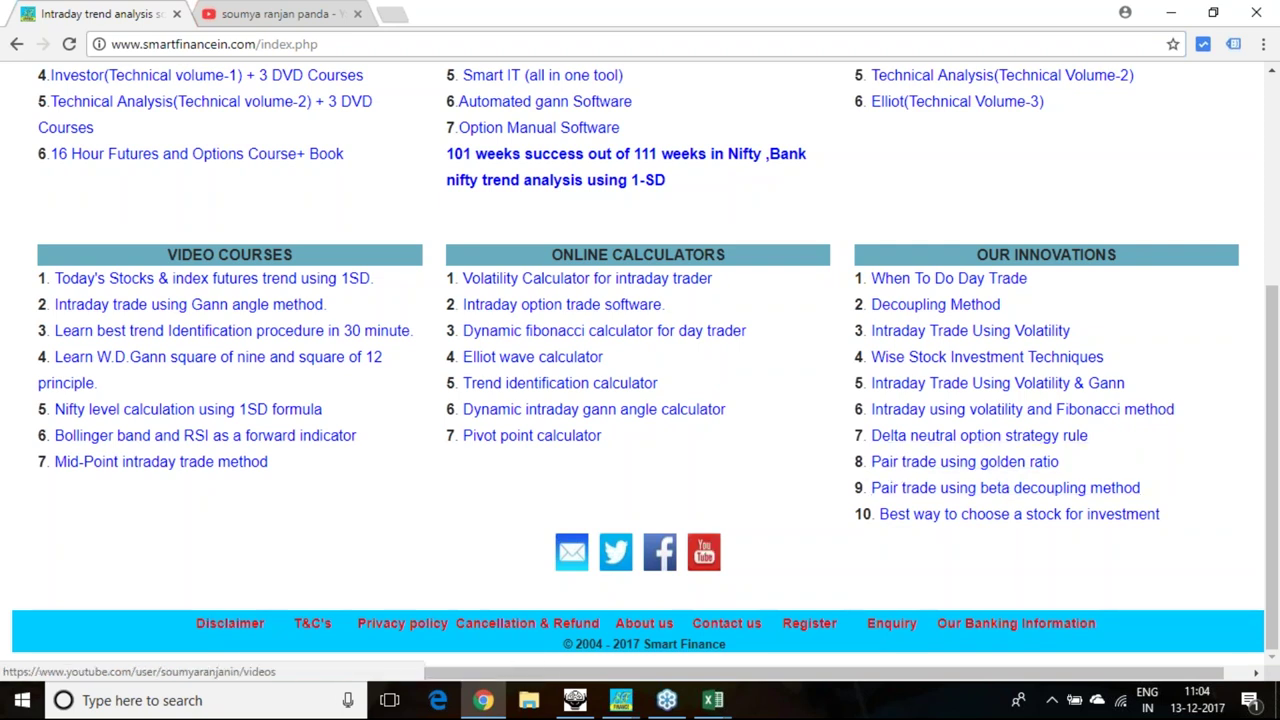
scroll(314, 423, "up", 6)
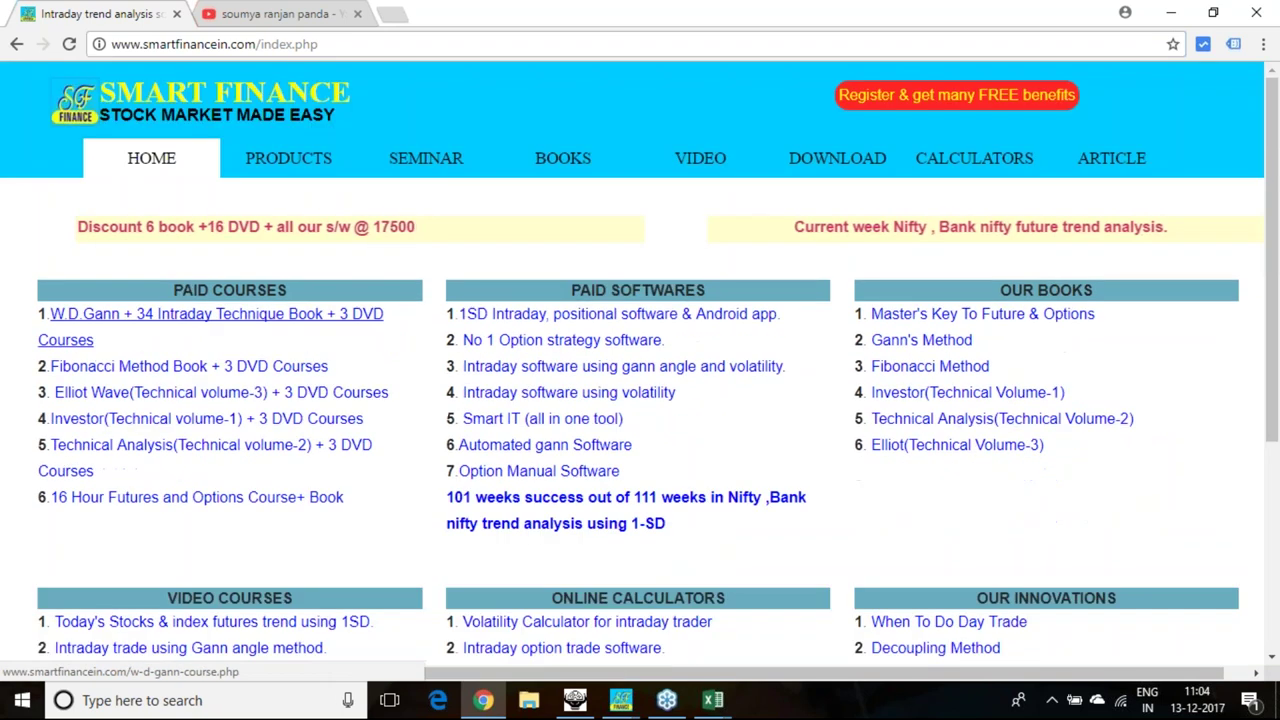
Reopen the Products page to show the Futures and Options course, and dismiss the registration pop-up.
left_click(284, 162)
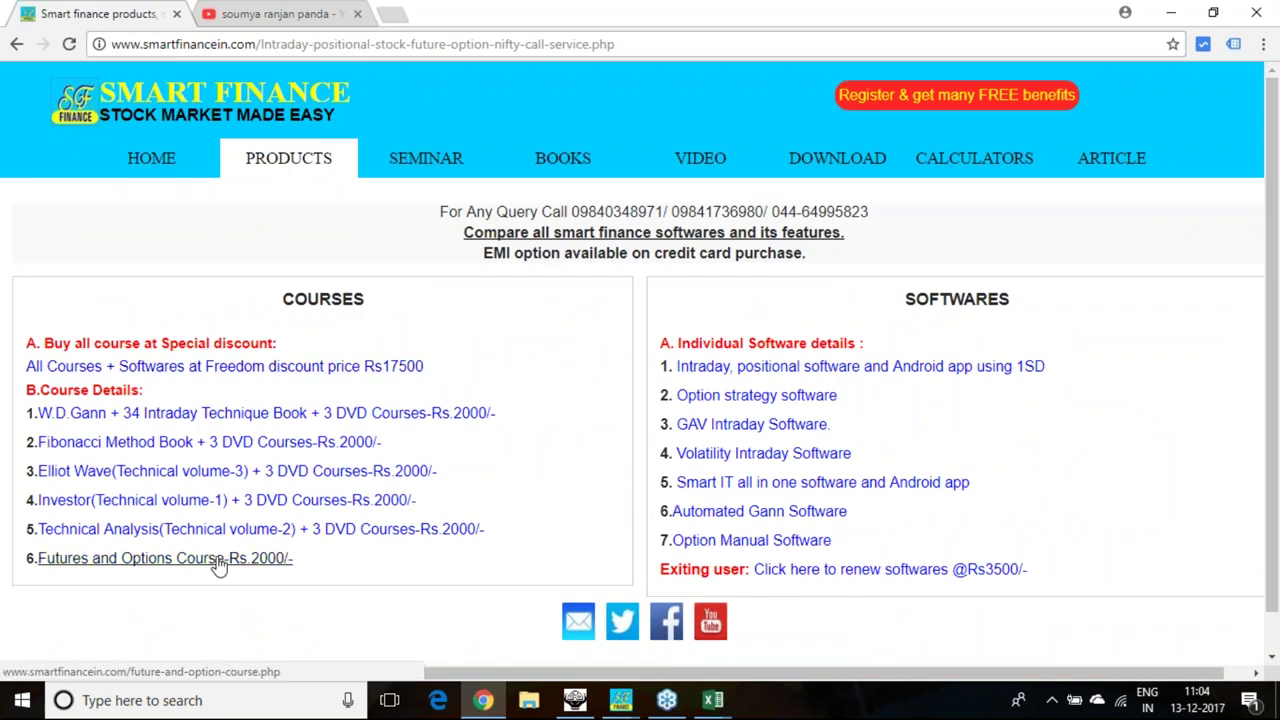
left_click(268, 566)
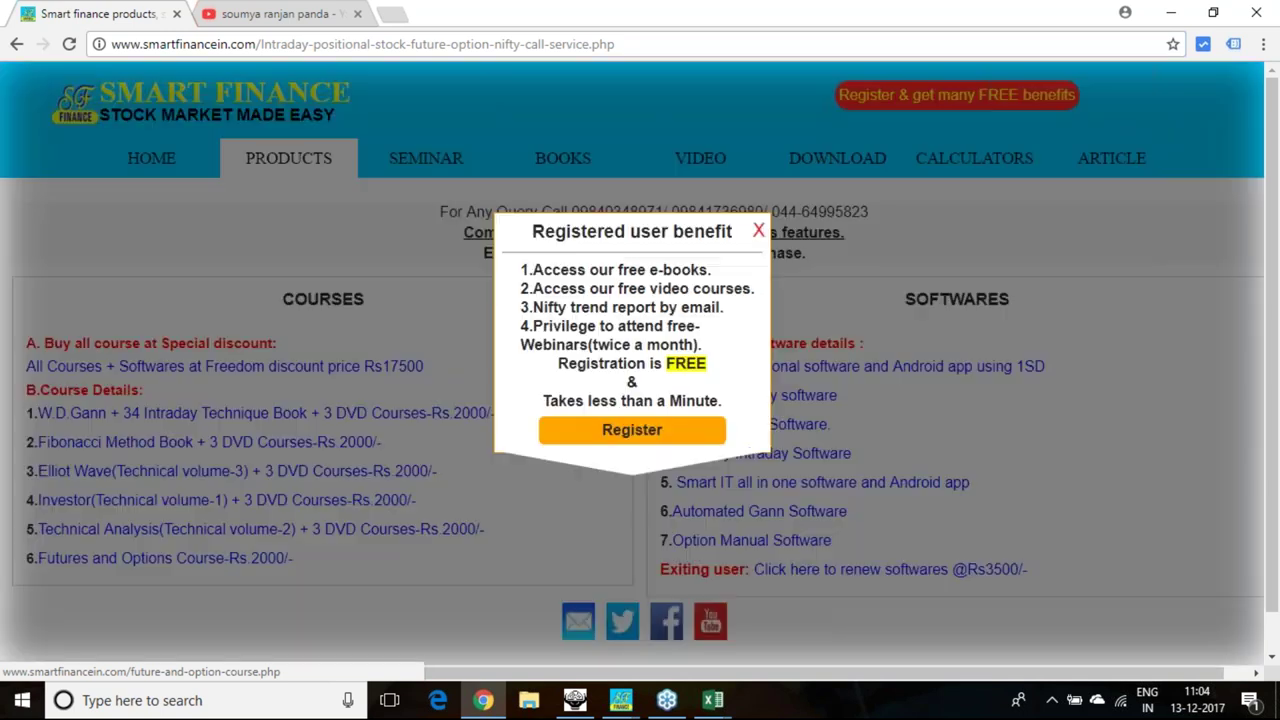
left_click(757, 234)
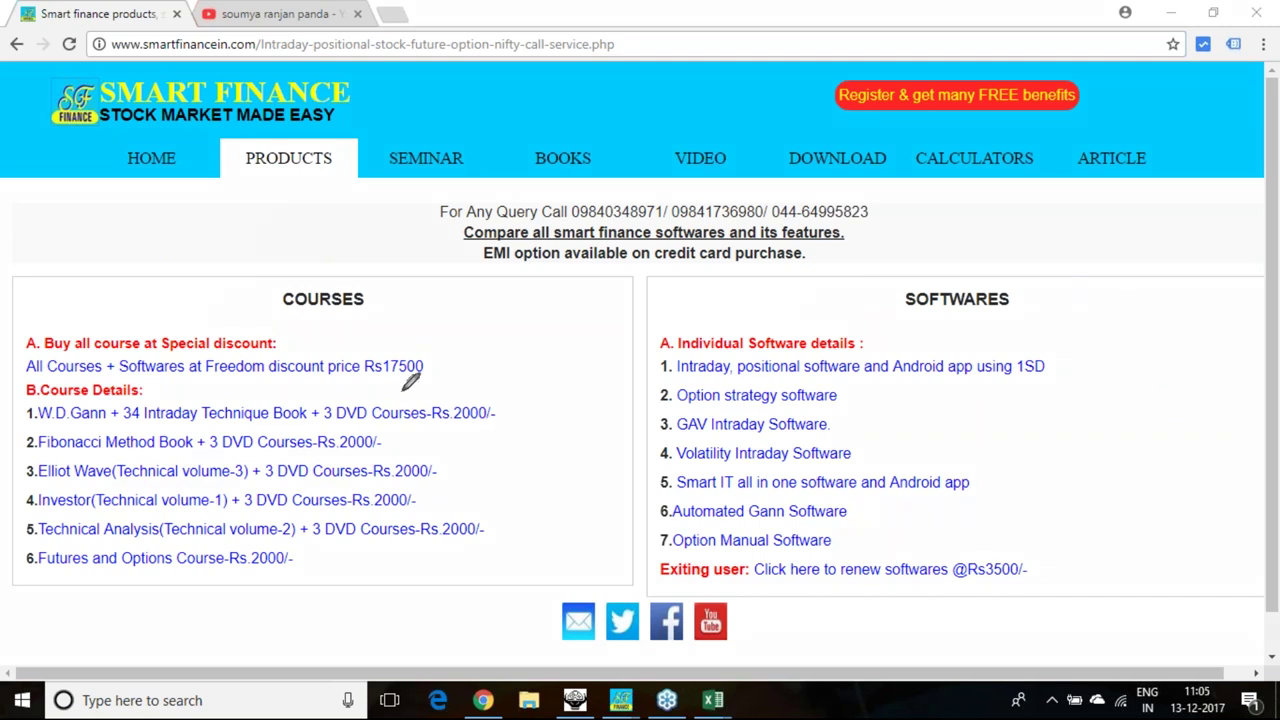
With the pen, encircle the course and software numbers and the Rs17500 price, underline course entries, and handwrite "+ 990" beside the price.
mouse_move(38, 390)
left_mouse_down()
mouse_move(20, 422)
mouse_move(18, 538)
mouse_move(62, 528)
mouse_move(60, 392)
mouse_move(20, 395)
left_mouse_up()
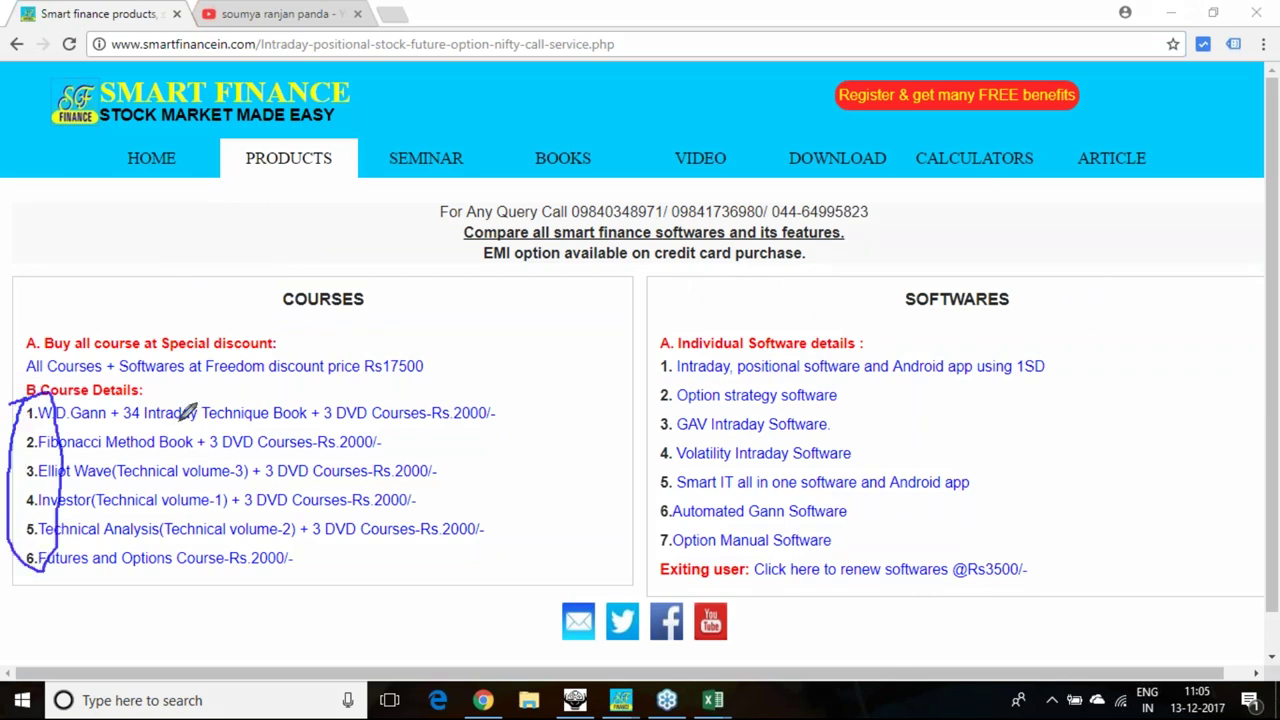
mouse_move(168, 422)
left_mouse_down()
mouse_move(197, 421)
mouse_move(194, 449)
mouse_move(222, 491)
left_mouse_up()
mouse_move(672, 340)
left_mouse_down()
mouse_move(664, 540)
mouse_move(698, 398)
mouse_move(677, 346)
left_mouse_up()
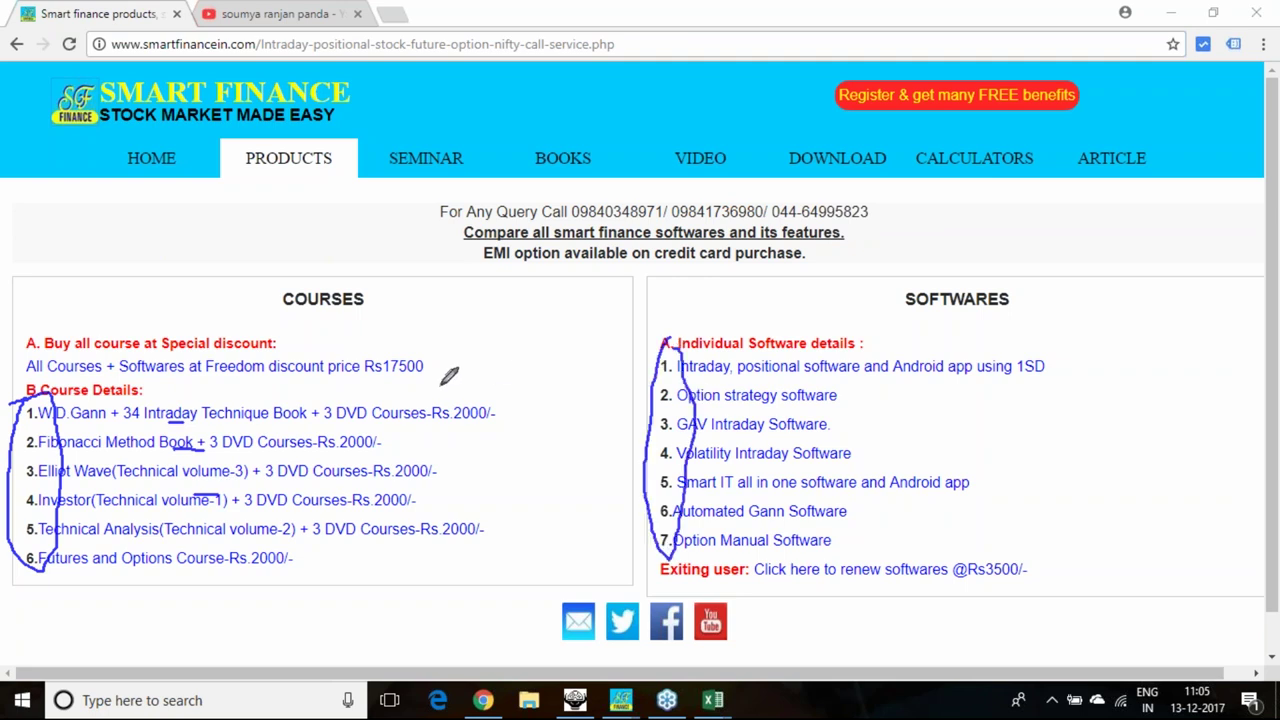
mouse_move(432, 378)
left_mouse_down()
mouse_move(376, 336)
mouse_move(426, 374)
mouse_move(476, 356)
left_mouse_up()
mouse_move(464, 346)
left_mouse_down()
mouse_move(465, 370)
mouse_move(503, 340)
mouse_move(498, 366)
mouse_move(528, 342)
mouse_move(526, 366)
mouse_move(547, 341)
left_mouse_up()
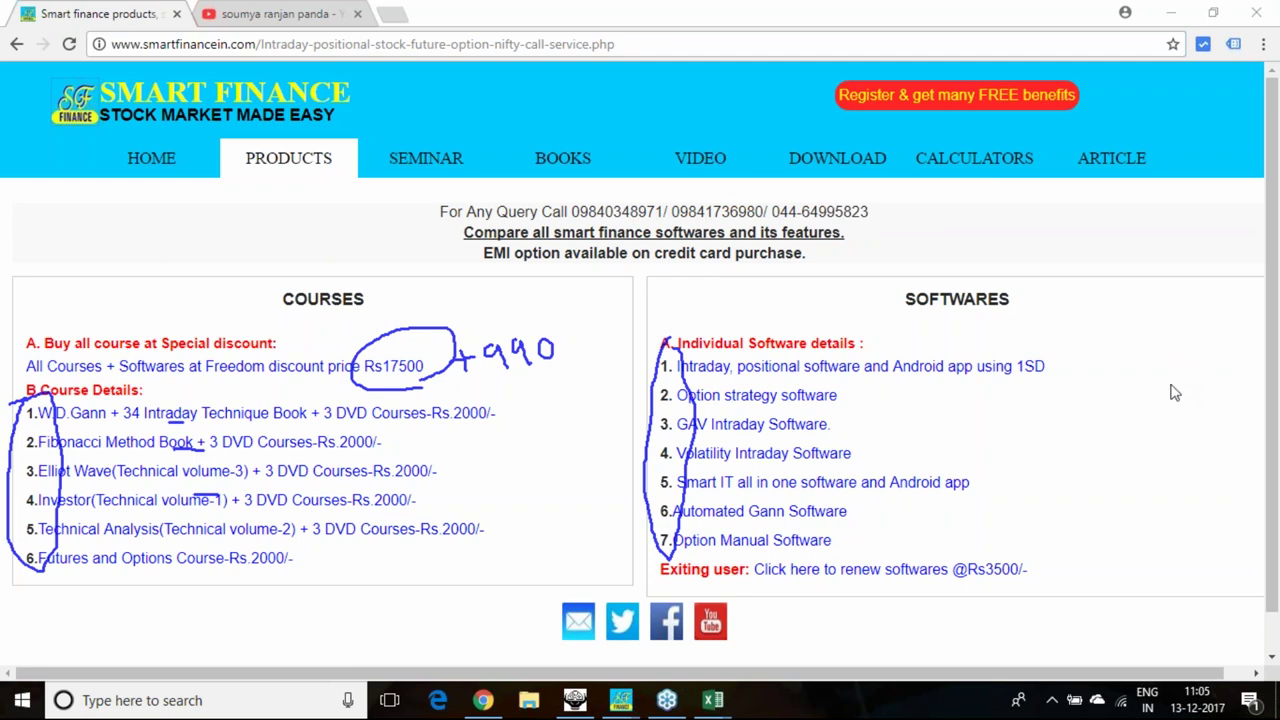
Clear the pen marks, tick the Rs17500 offer and underline the three contact phone numbers, dismissing the registration pop-up.
key("e")
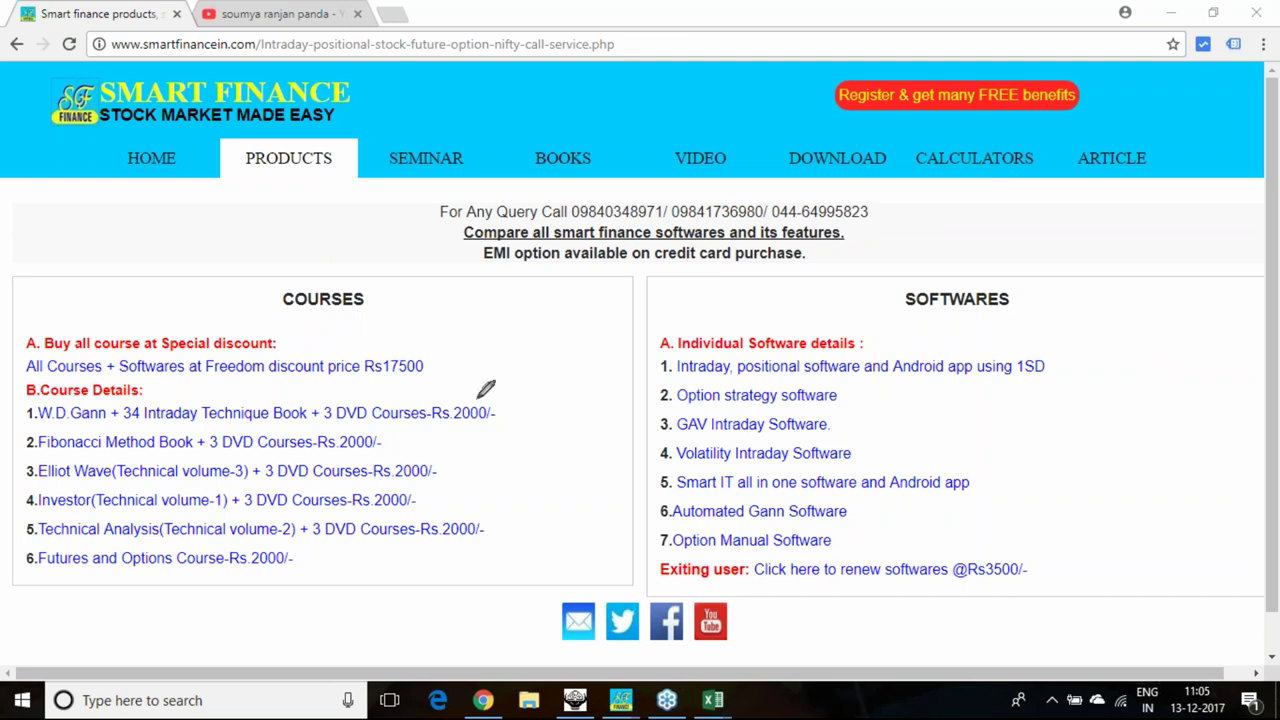
left_click_drag(437, 362, 482, 330)
left_click_drag(592, 214, 814, 218)
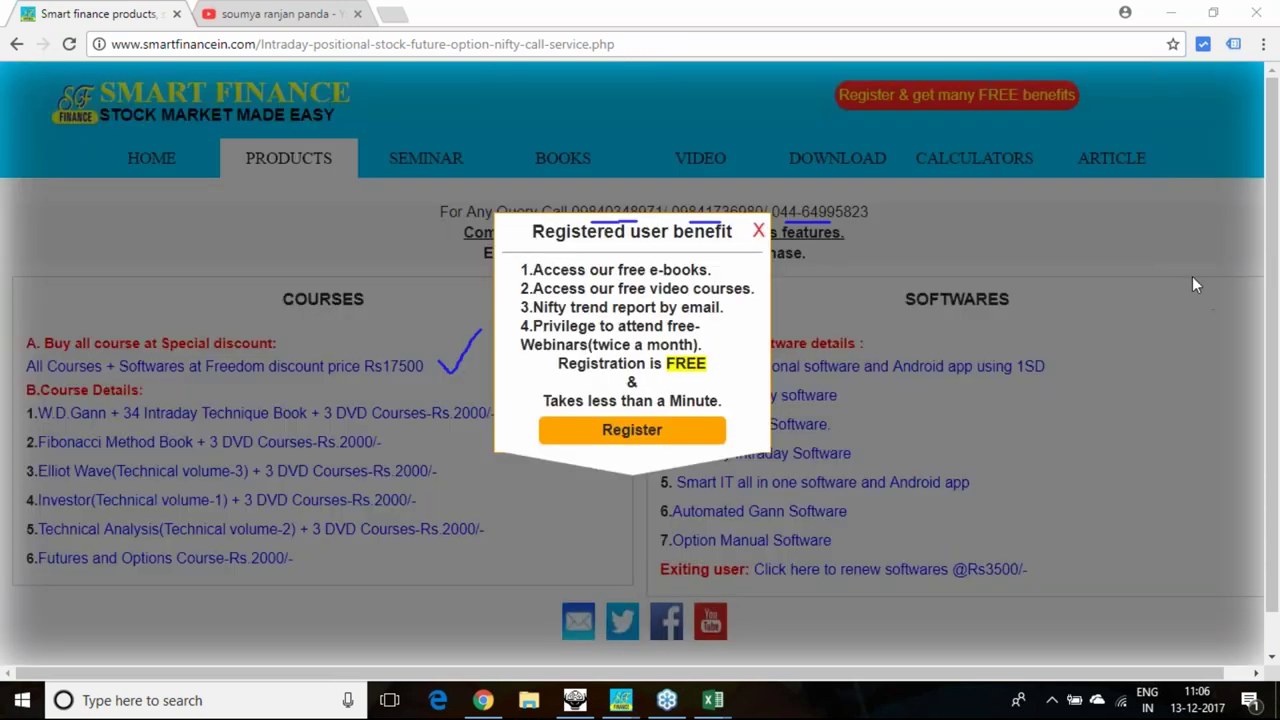
left_click(758, 231)
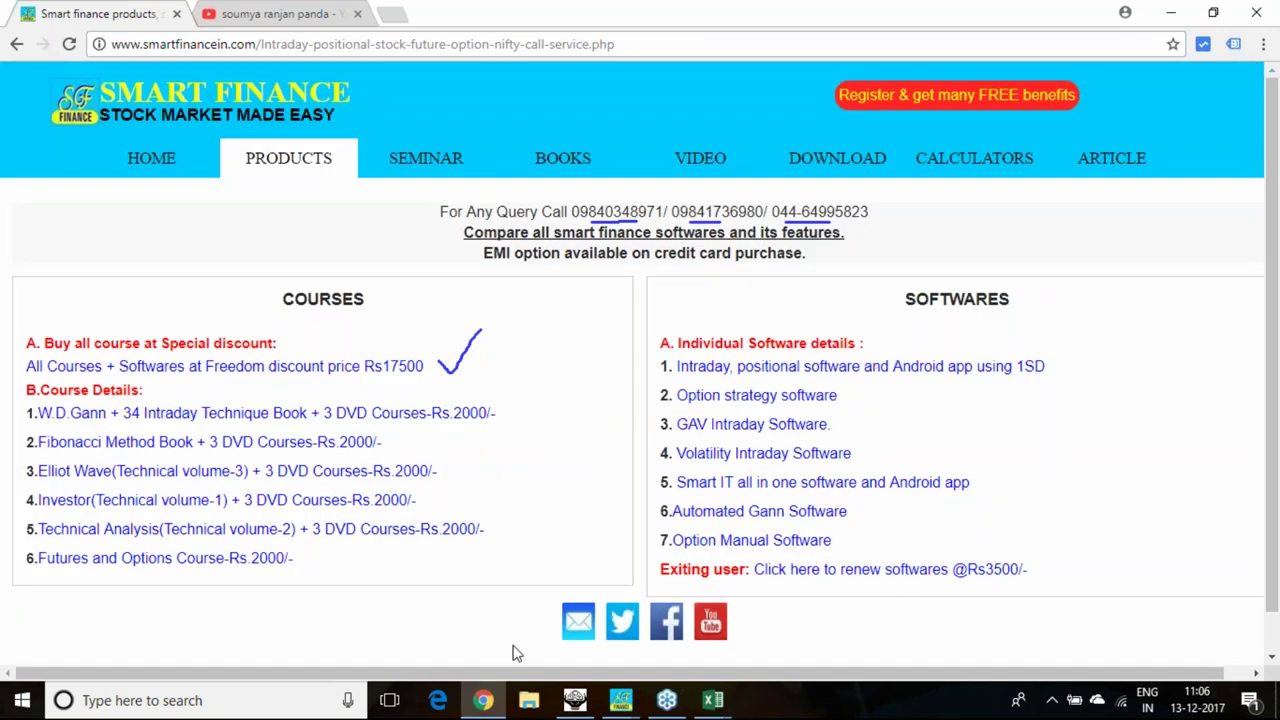
Open the website's Contact us page to view the contact details, and go back to the Products page.
scroll(660, 518, "down", 1)
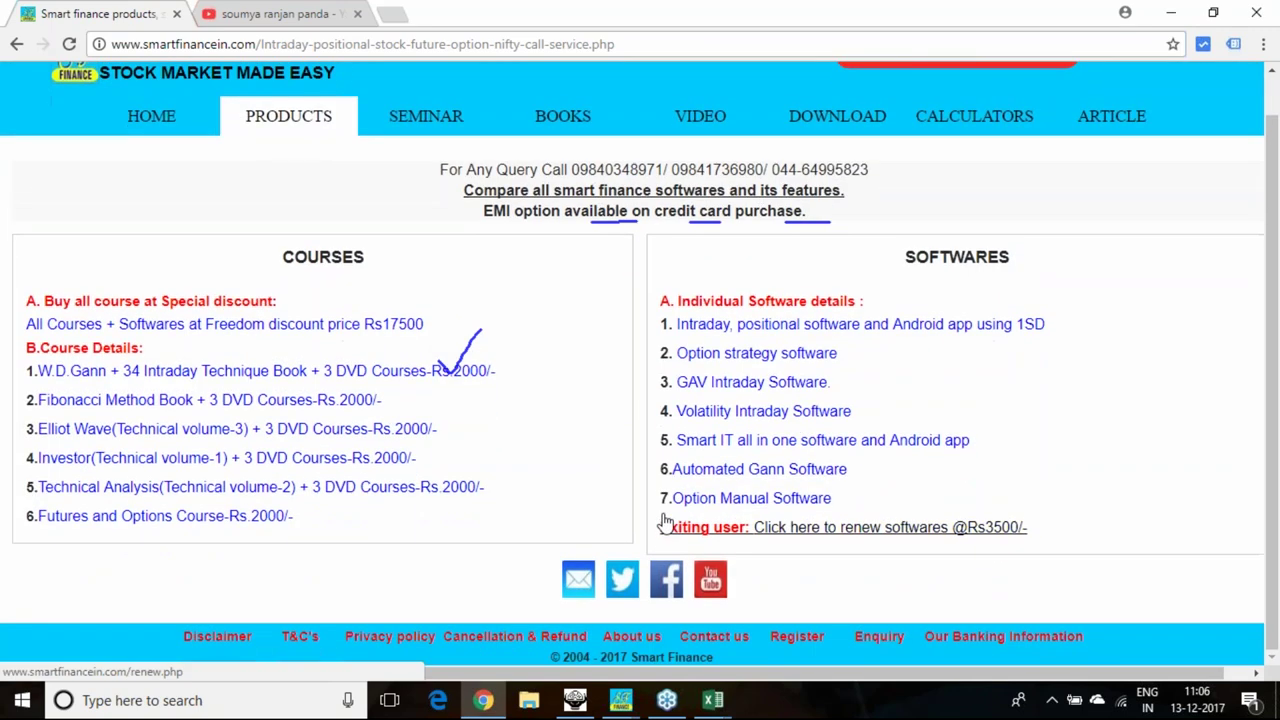
left_click(738, 645)
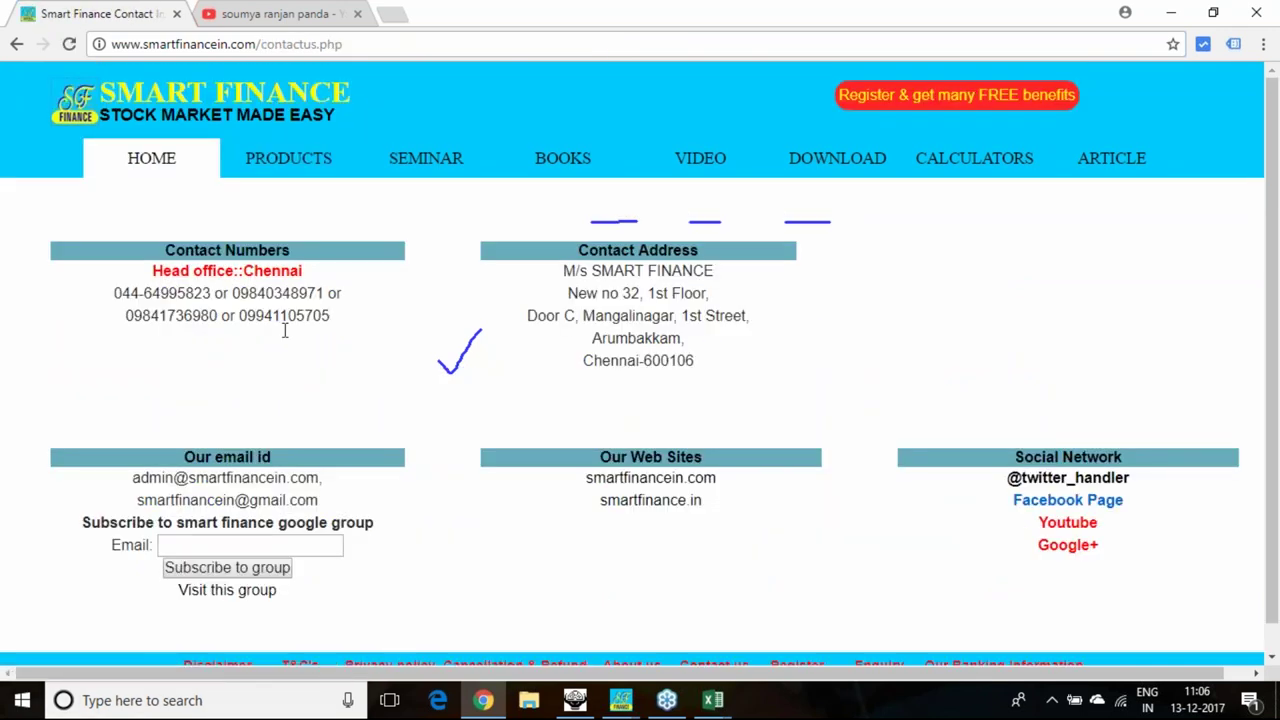
left_click(268, 170)
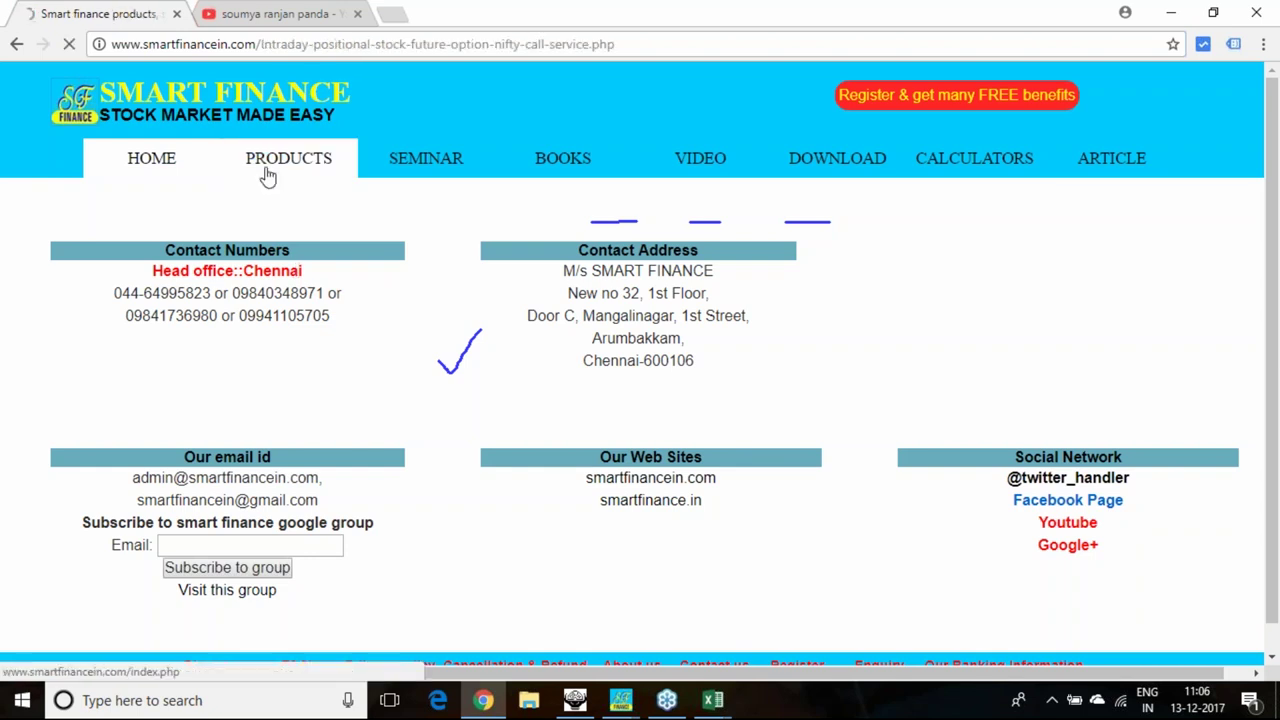
Switch to the YouTube channel's videos page and look over the subscribe option and the uploaded videos.
left_click(272, 20)
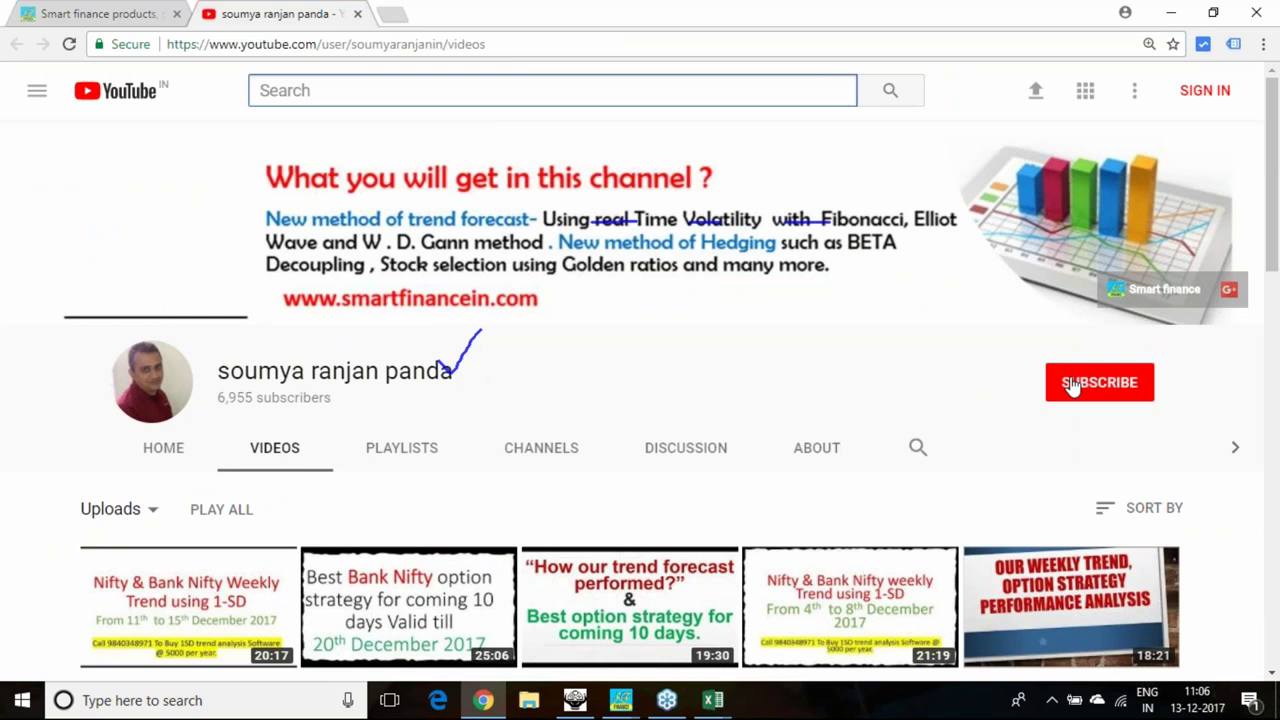
scroll(1070, 388, "down", 2)
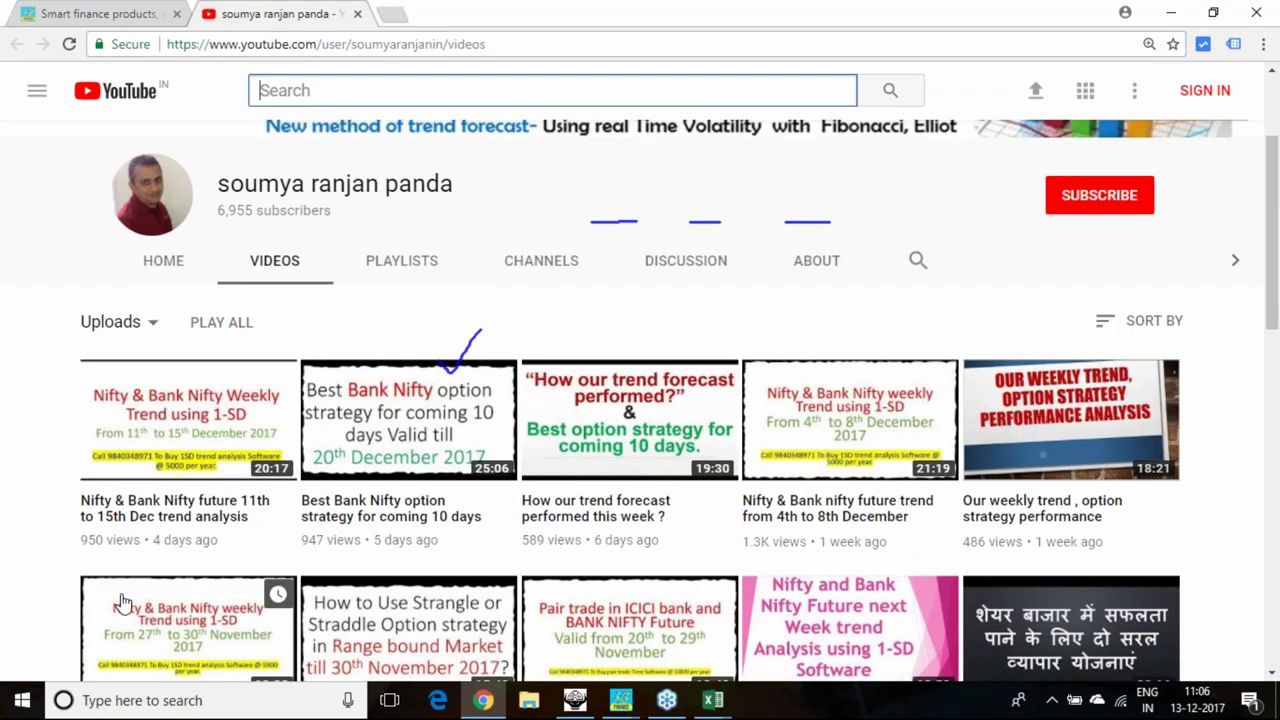
Open the channel's "Nifty & Bank Nifty future 11th to 15th Dec trend analysis" video and bring up its share options.
left_click(190, 522)
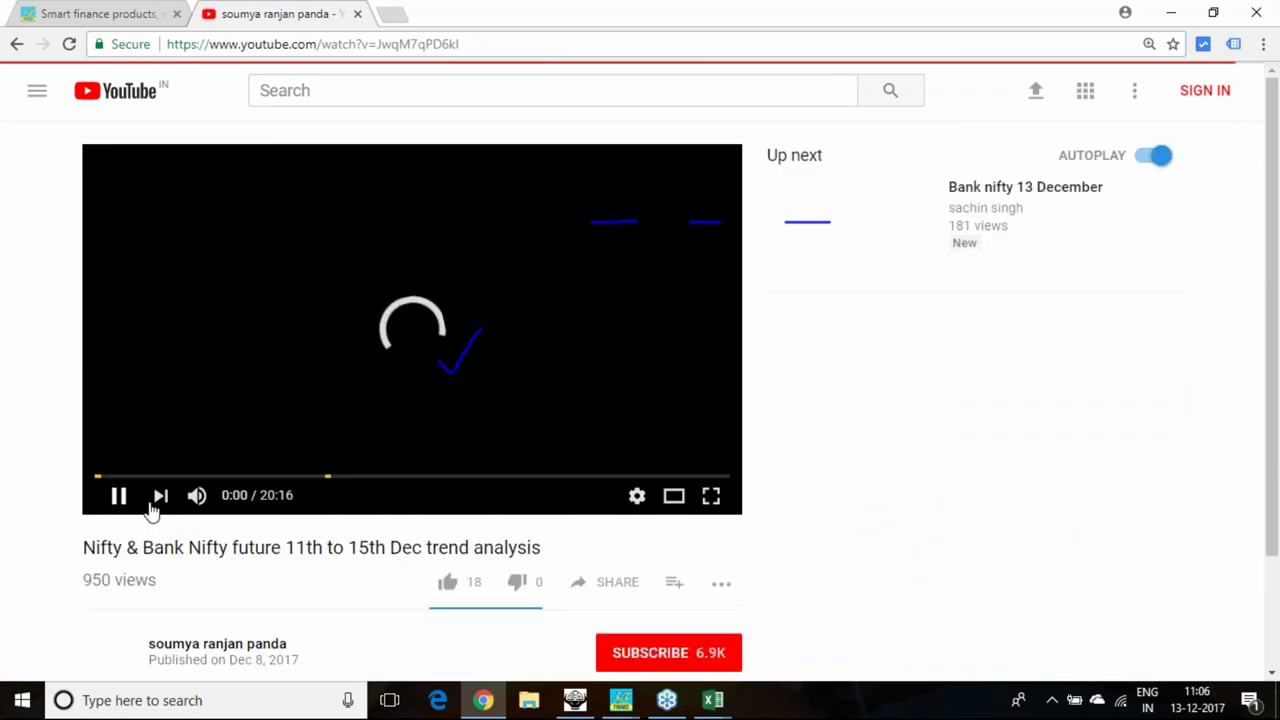
left_click(594, 588)
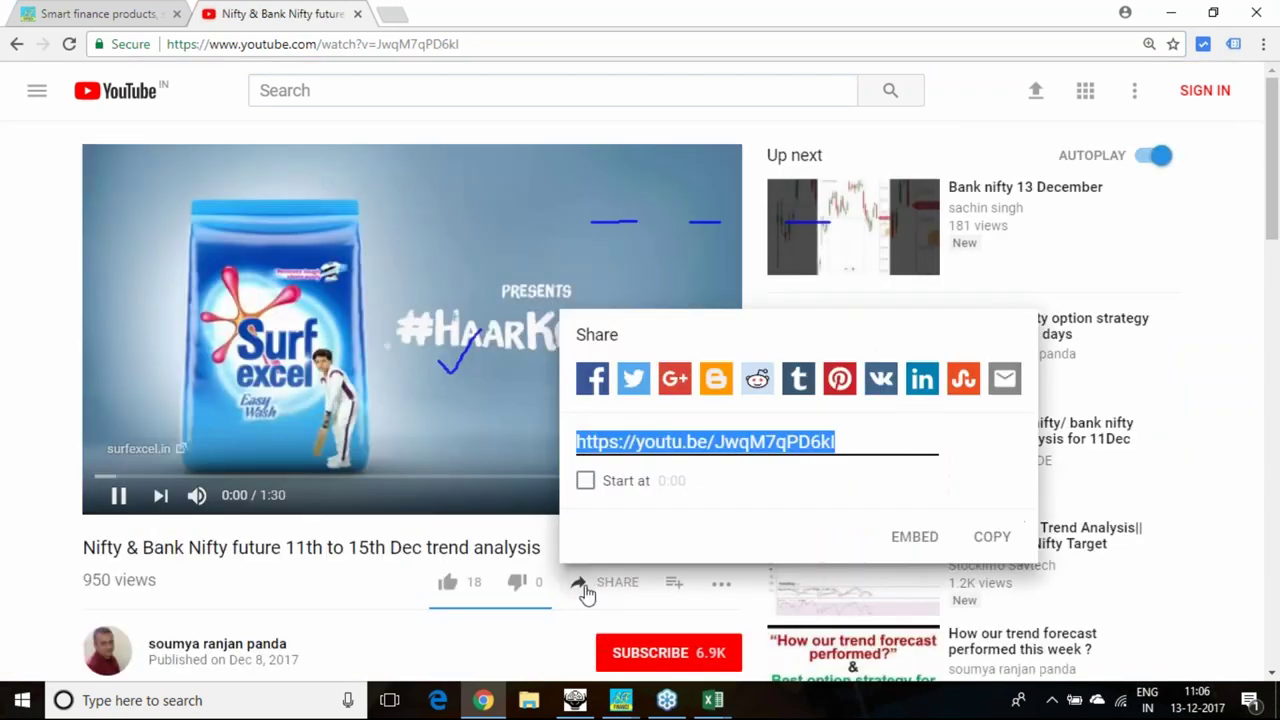
left_click(615, 590)
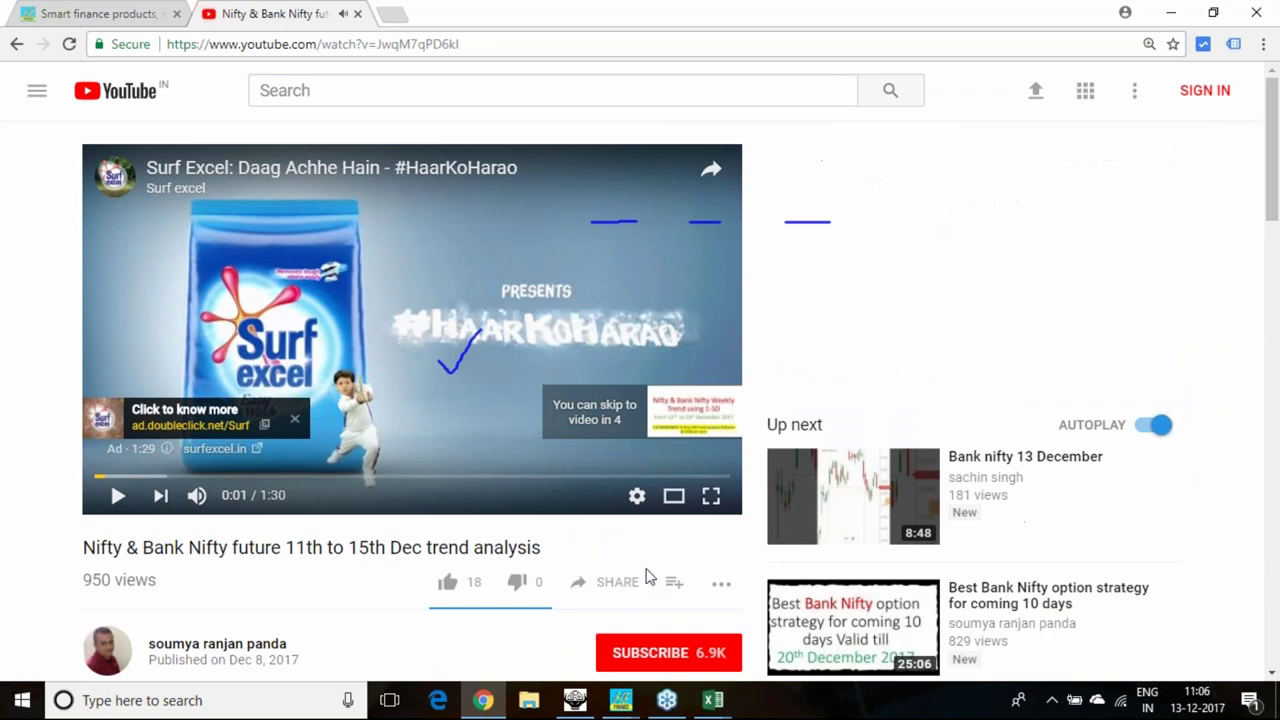
left_click(617, 590)
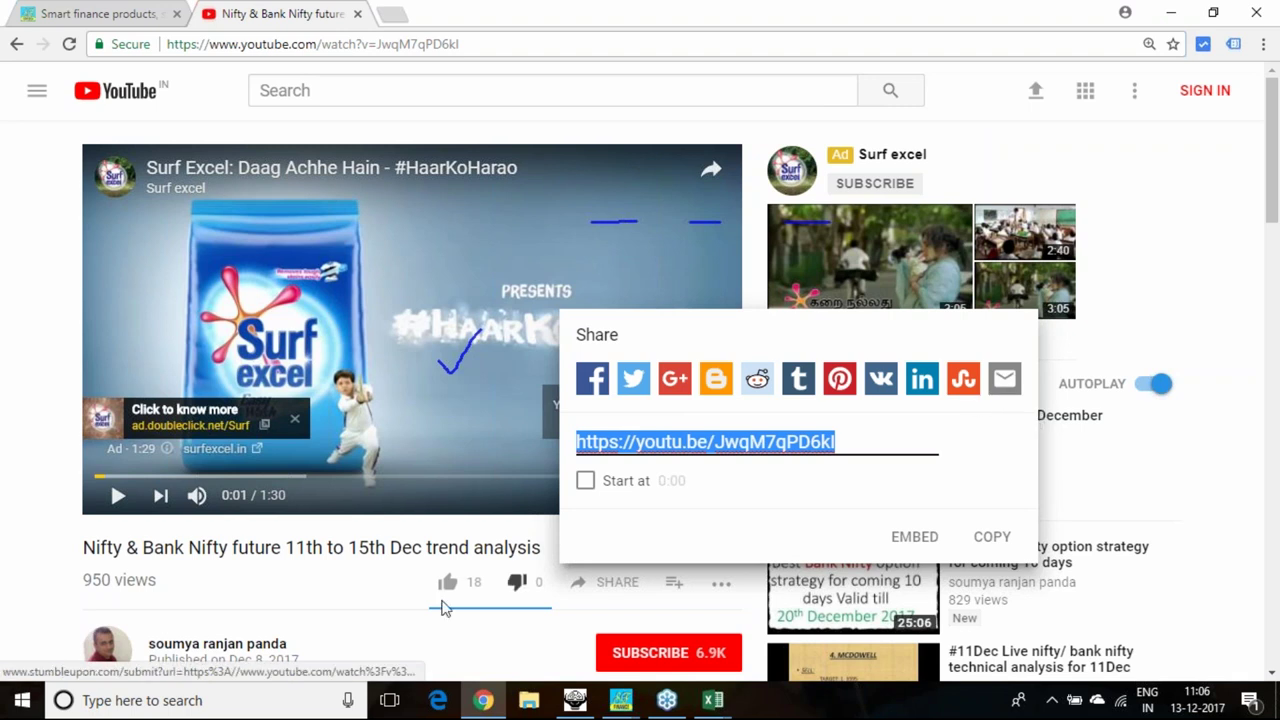
View the contact numbers on the website's Products page, dismissing the registration pop-up, and return to the YouTube channel's videos list.
left_click(88, 14)
left_click(758, 230)
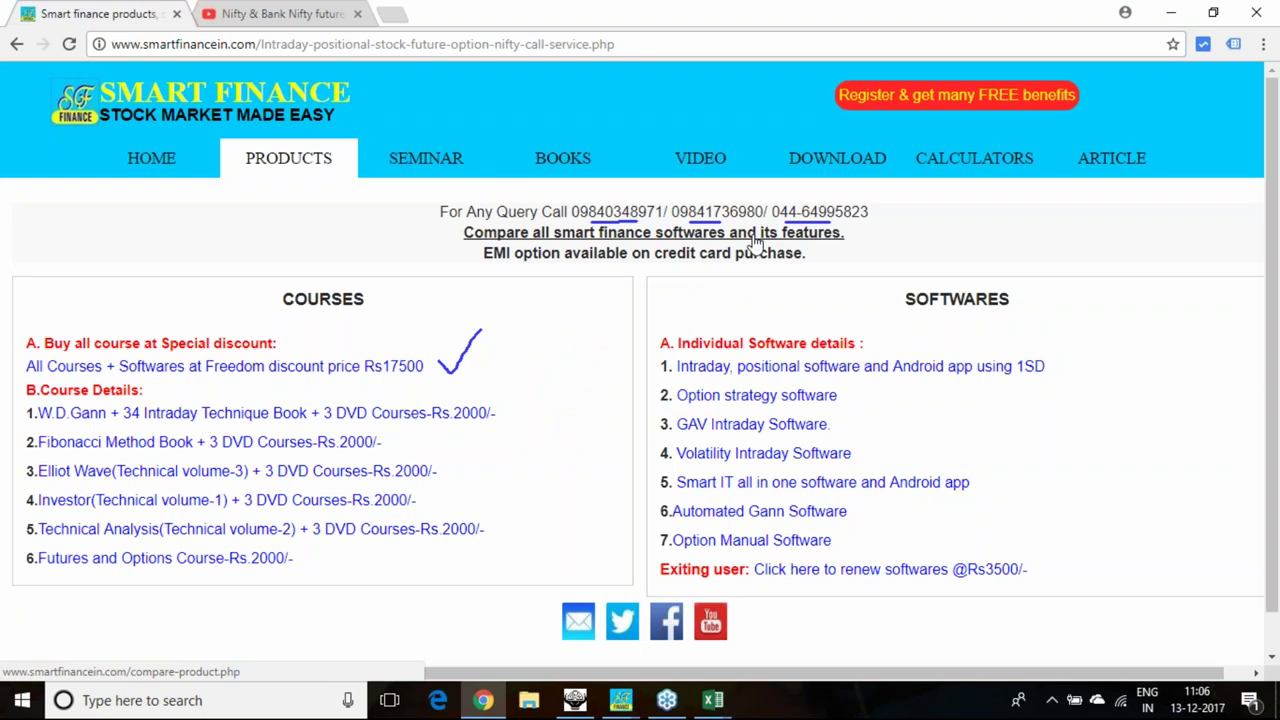
left_click(255, 16)
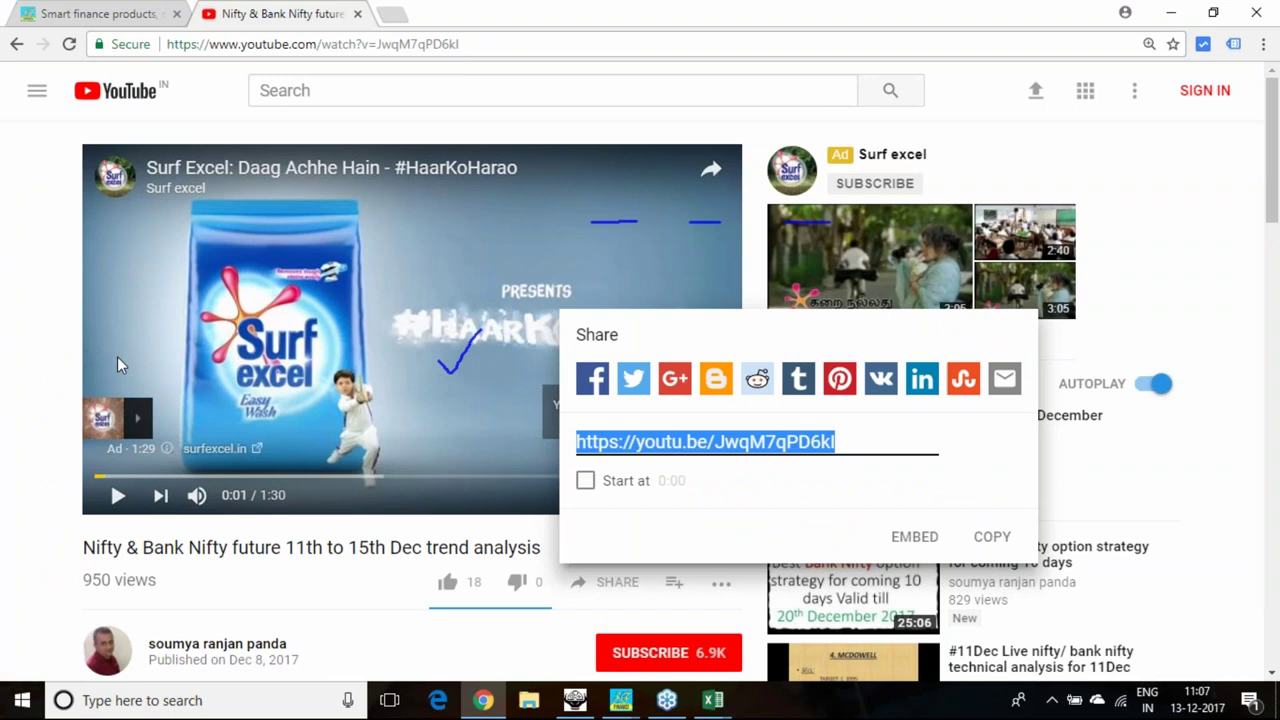
left_click(17, 46)
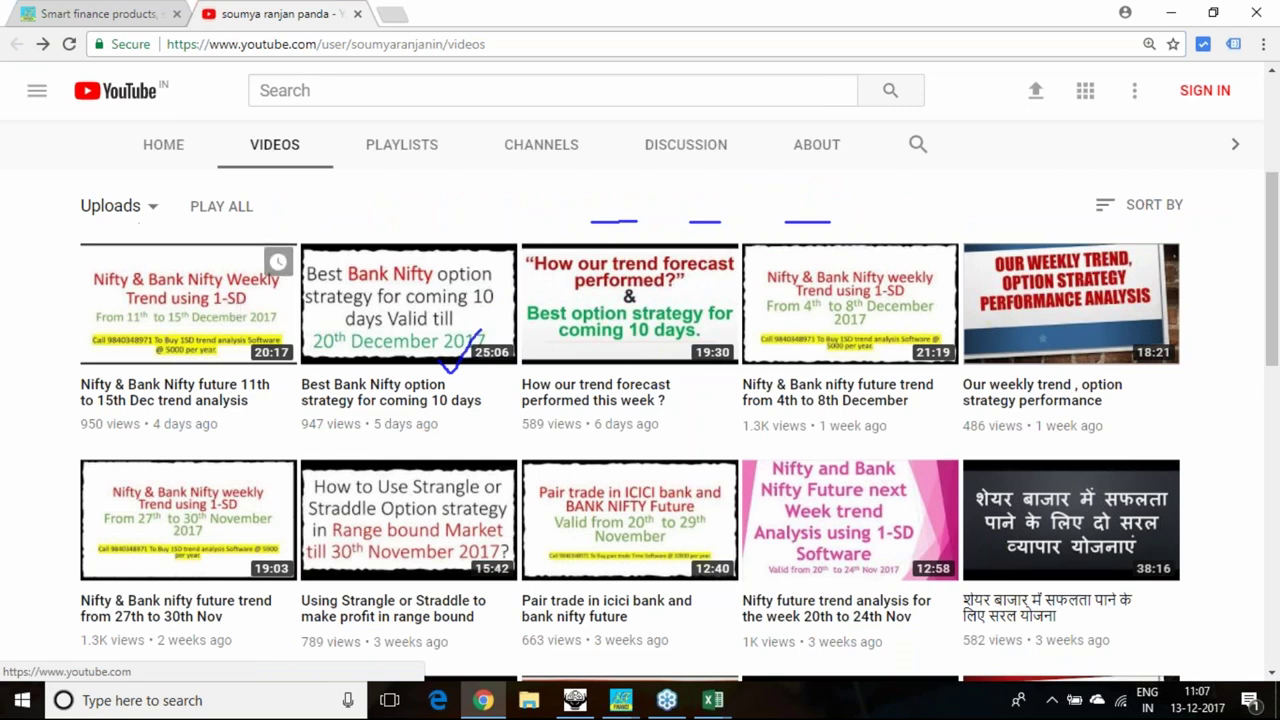
From the Products page, open the 1SD intraday and positional software page and its previous day trade analysis of buyers.
left_click(83, 16)
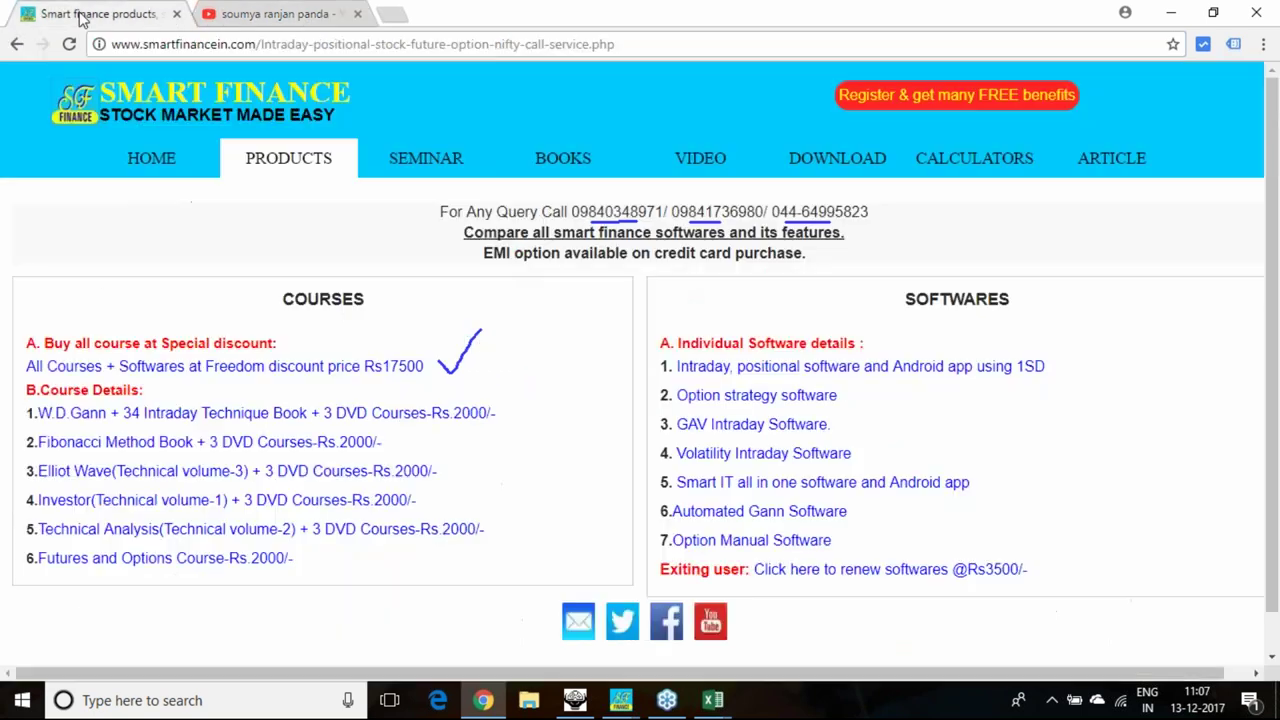
left_click(716, 376)
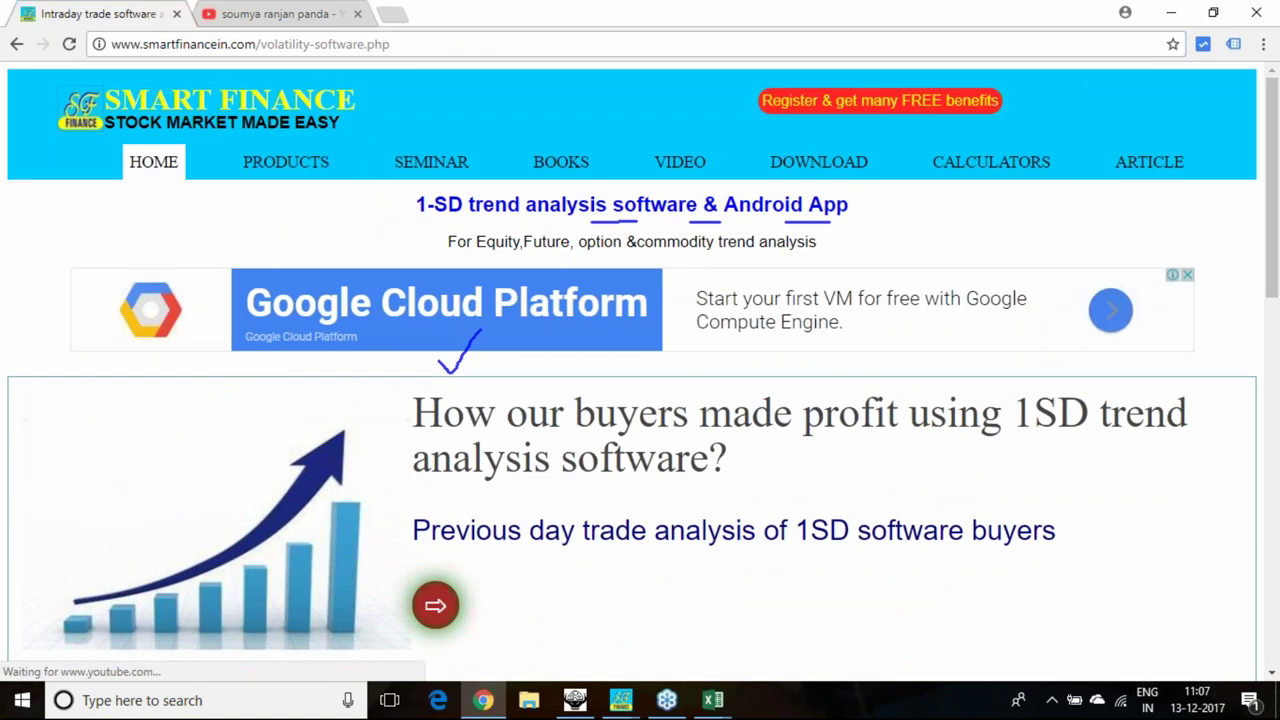
left_click(640, 424)
Examine the early entries of the Buyers Trades table, comparing their times, scripts, expiries and trade types, and return to its start.
scroll(1063, 312, "down", 3)
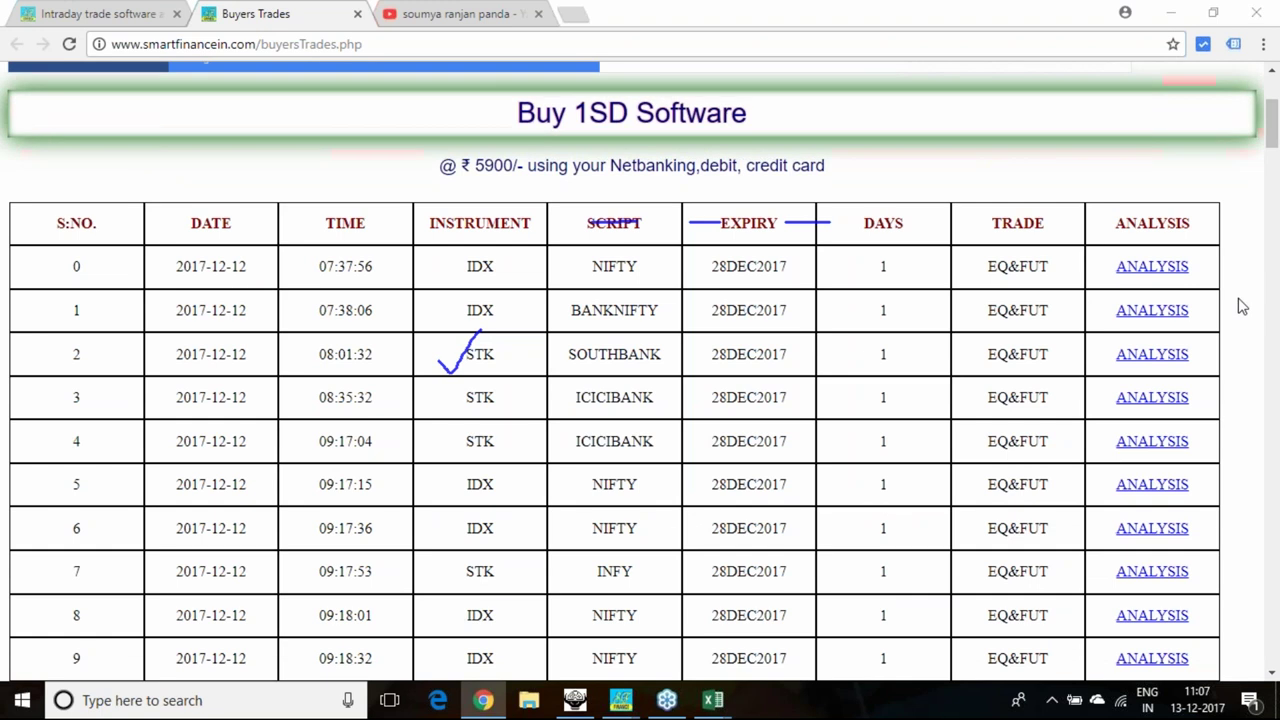
scroll(940, 381, "down", 4)
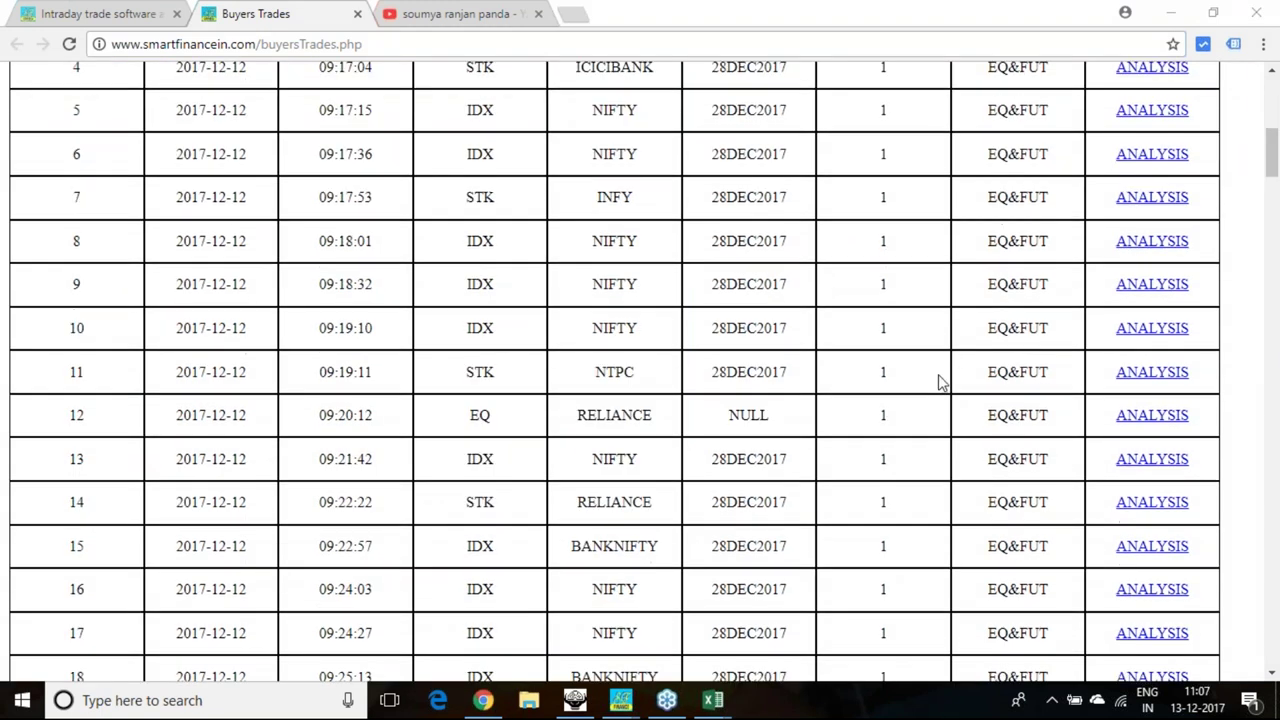
scroll(940, 378, "up", 5)
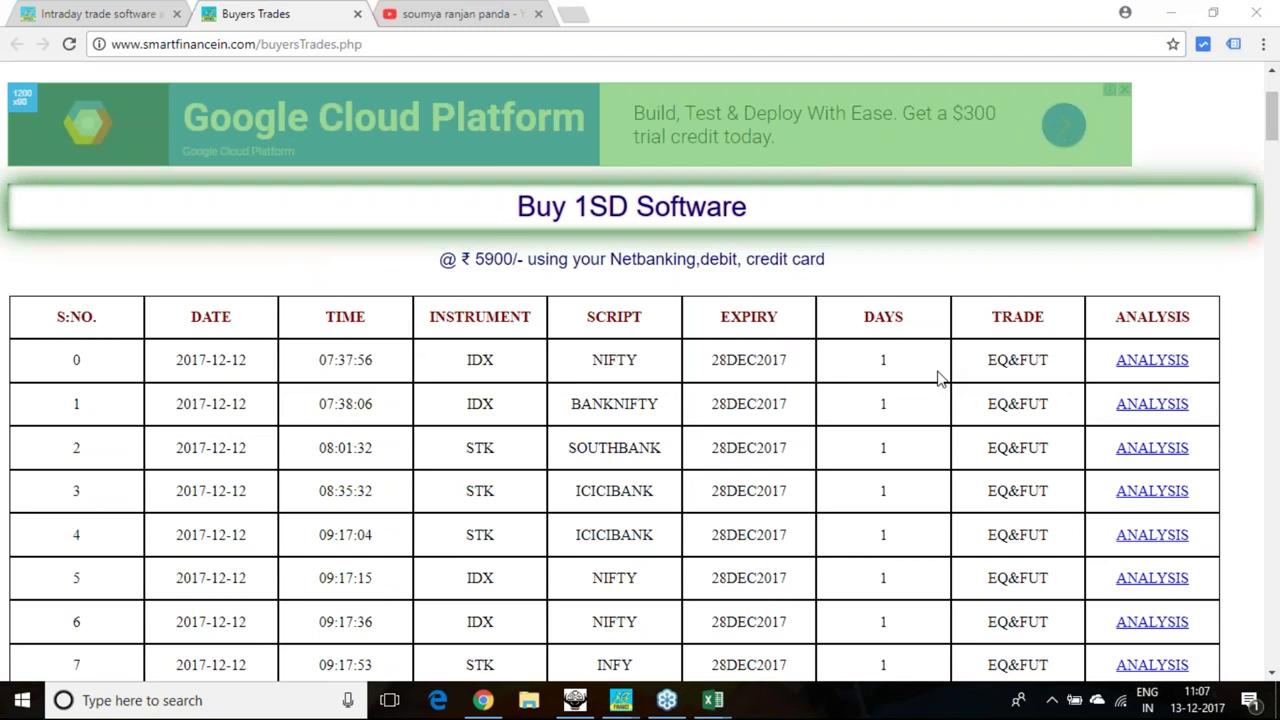
scroll(940, 378, "down", 10)
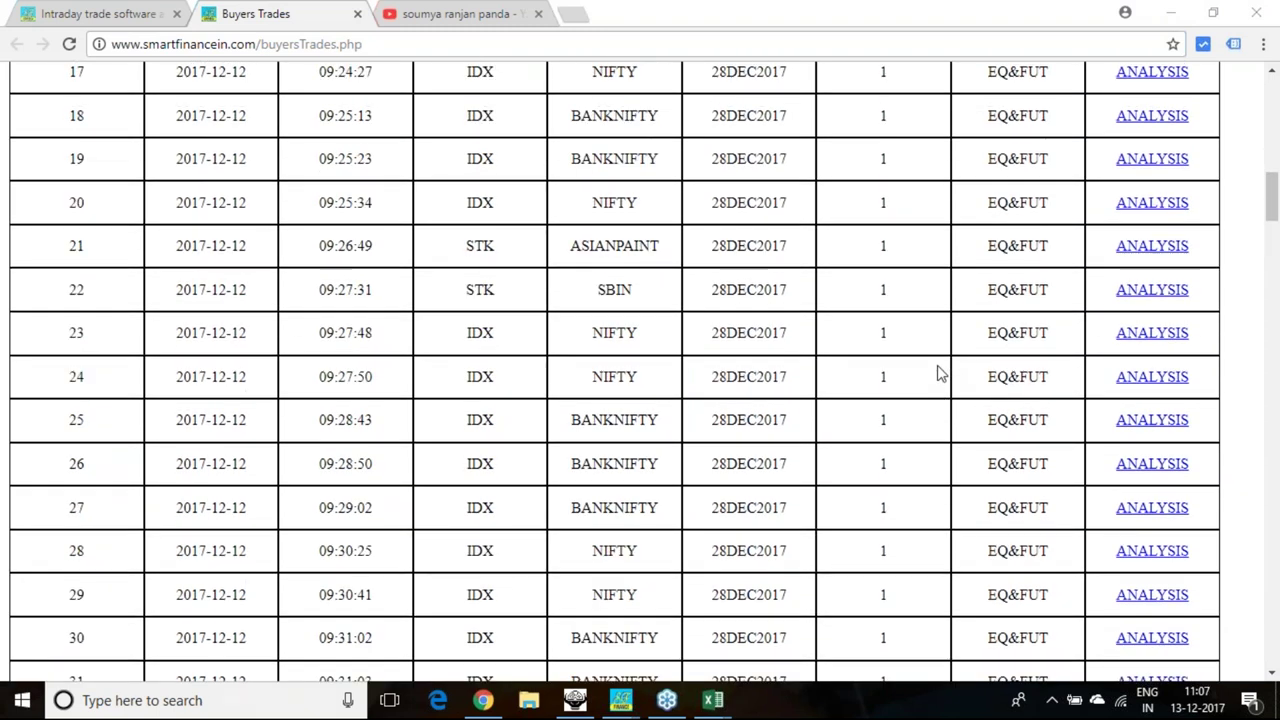
scroll(940, 373, "down", 3)
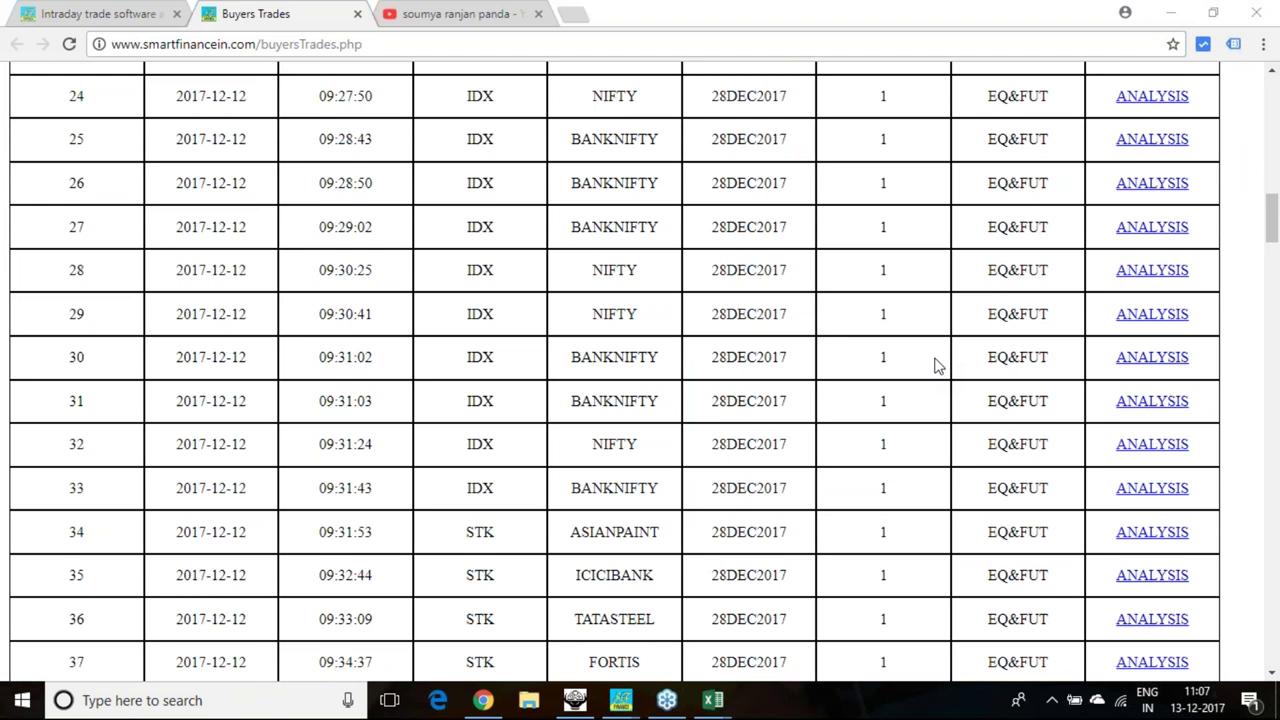
scroll(937, 366, "down", 4)
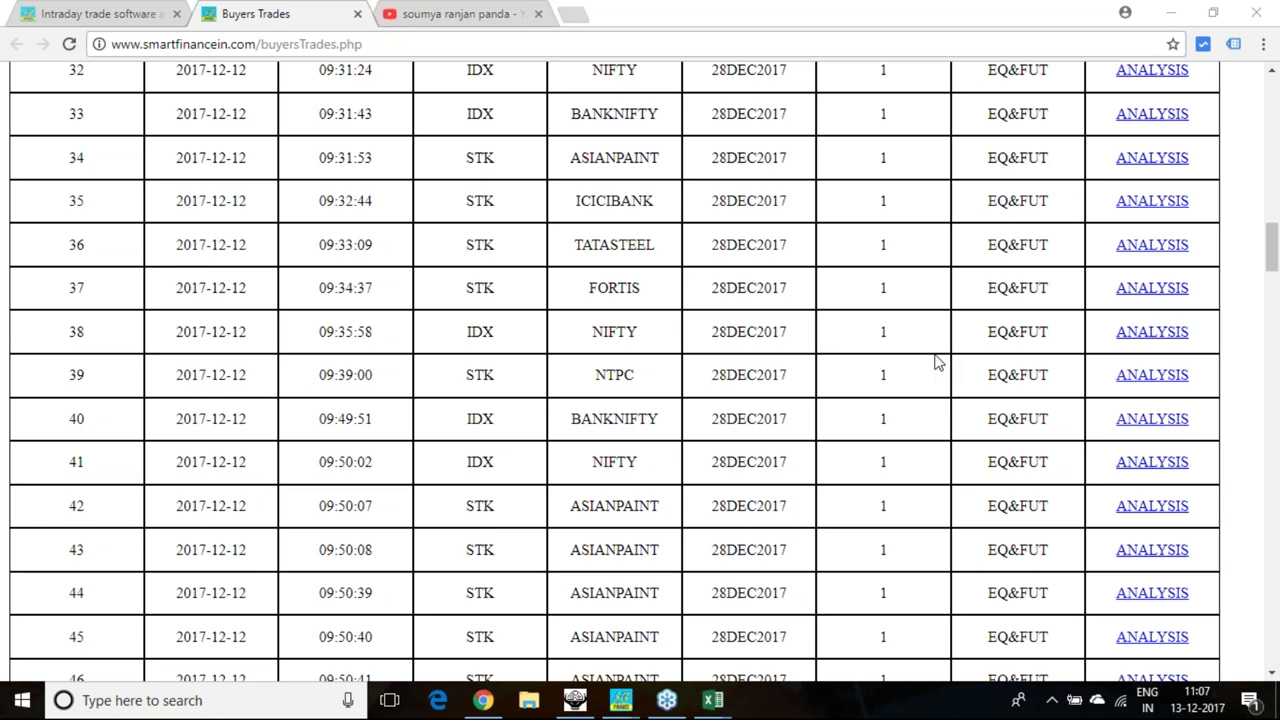
scroll(937, 363, "down", 3)
scroll(935, 364, "down", 3)
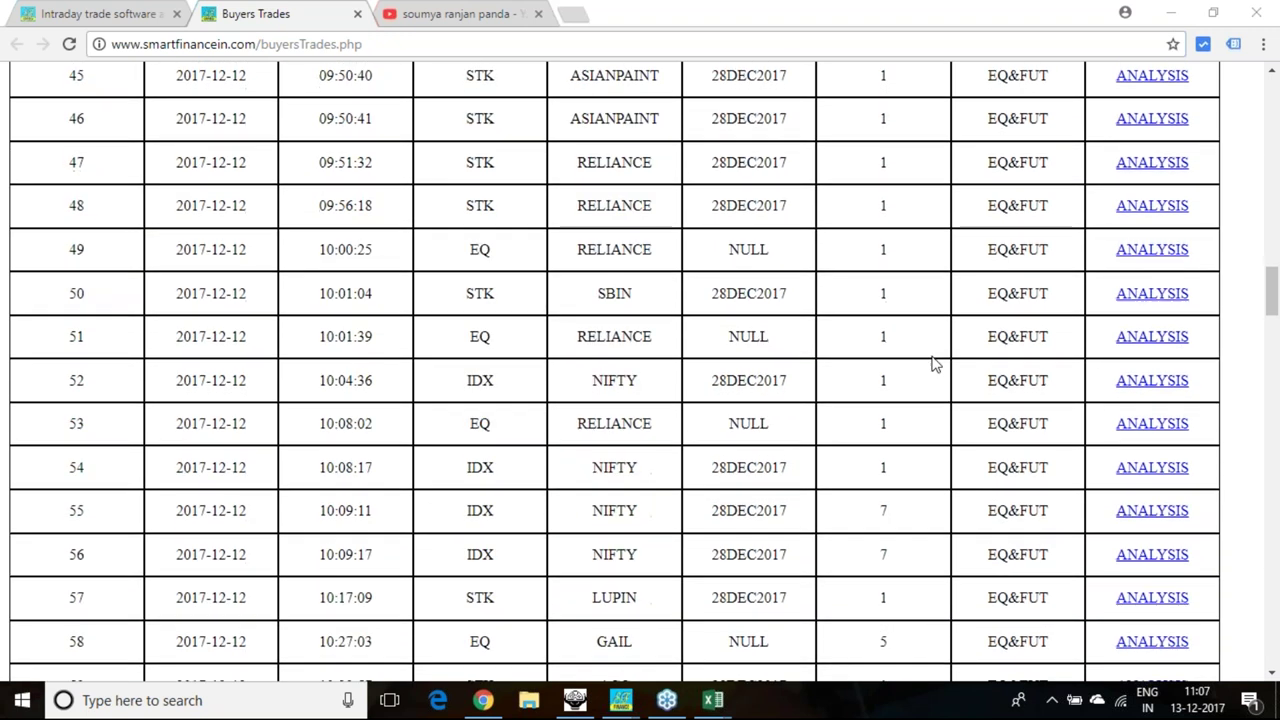
scroll(931, 364, "down", 4)
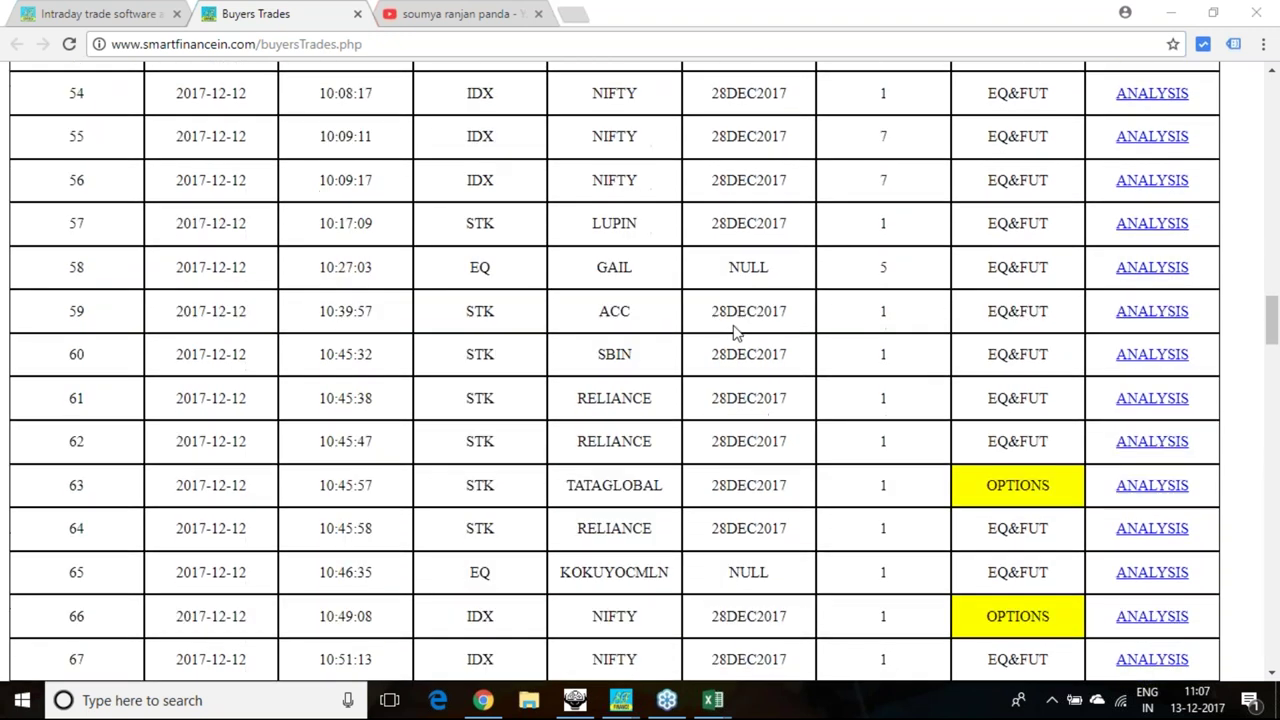
scroll(737, 334, "up", 14)
scroll(407, 290, "up", 12)
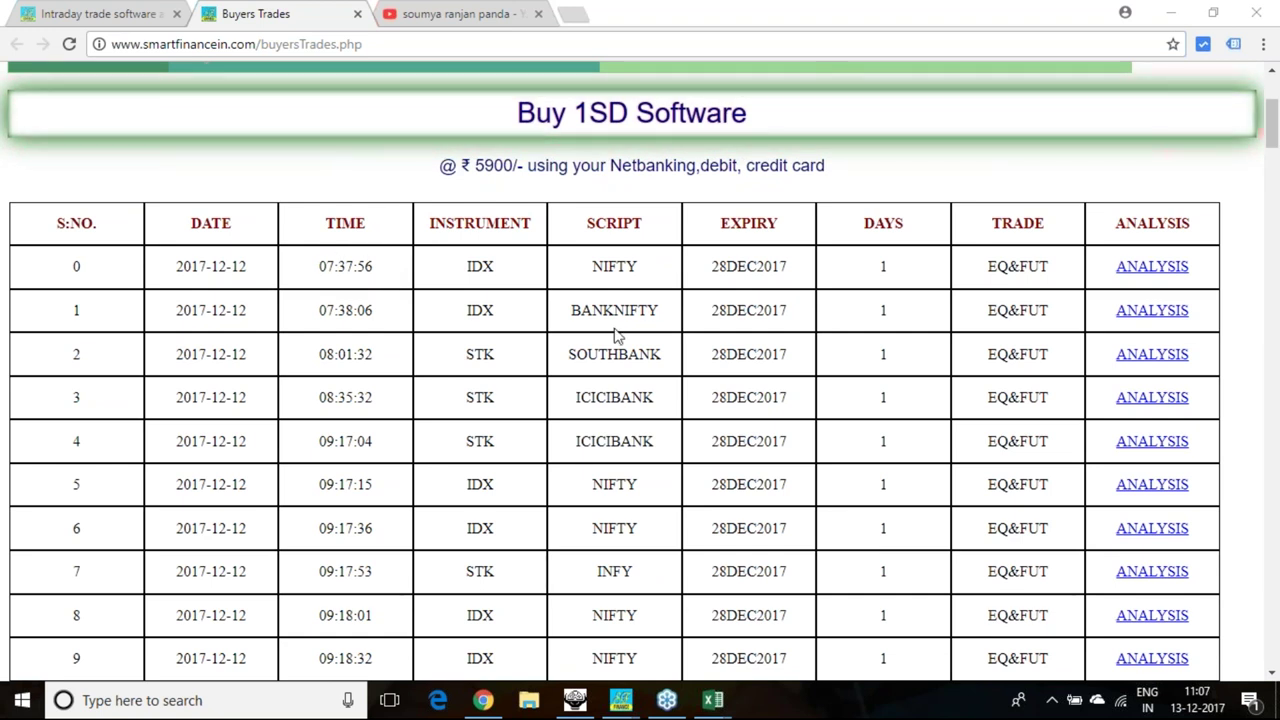
Look through the Buyers Trades table down to its last entry and review the later trades on the way back up.
scroll(506, 306, "down", 20)
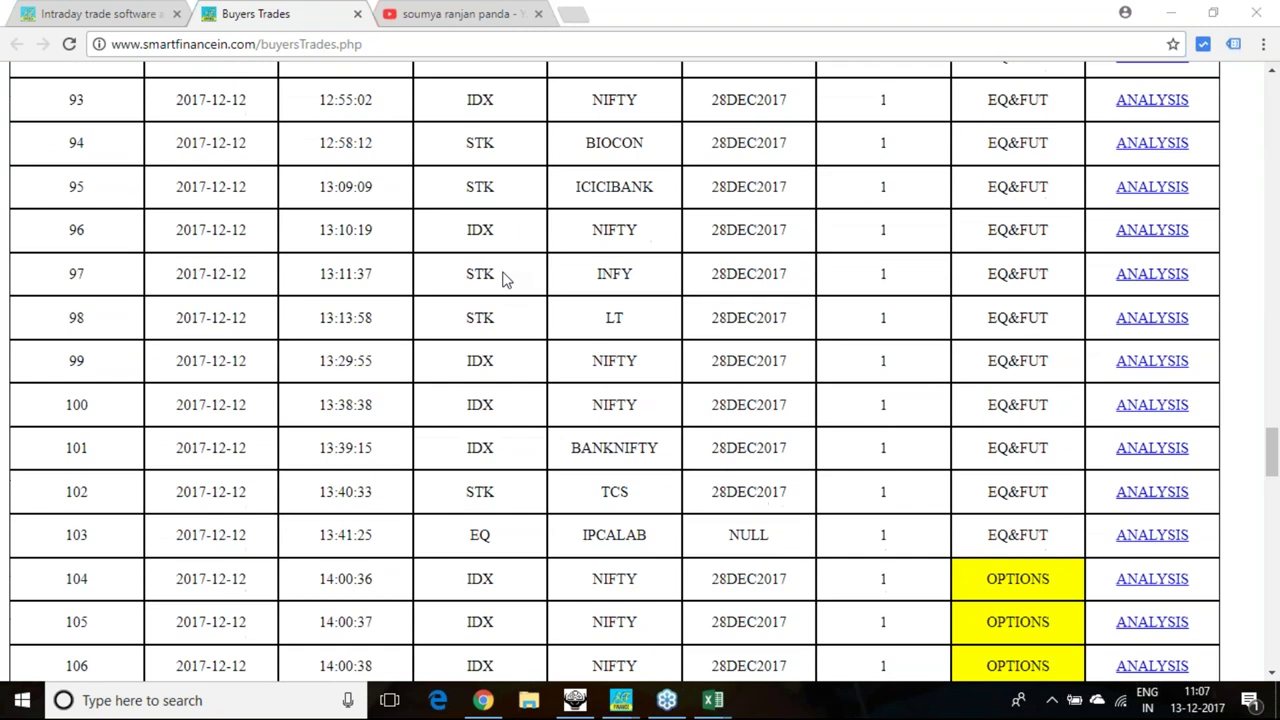
scroll(506, 279, "down", 20)
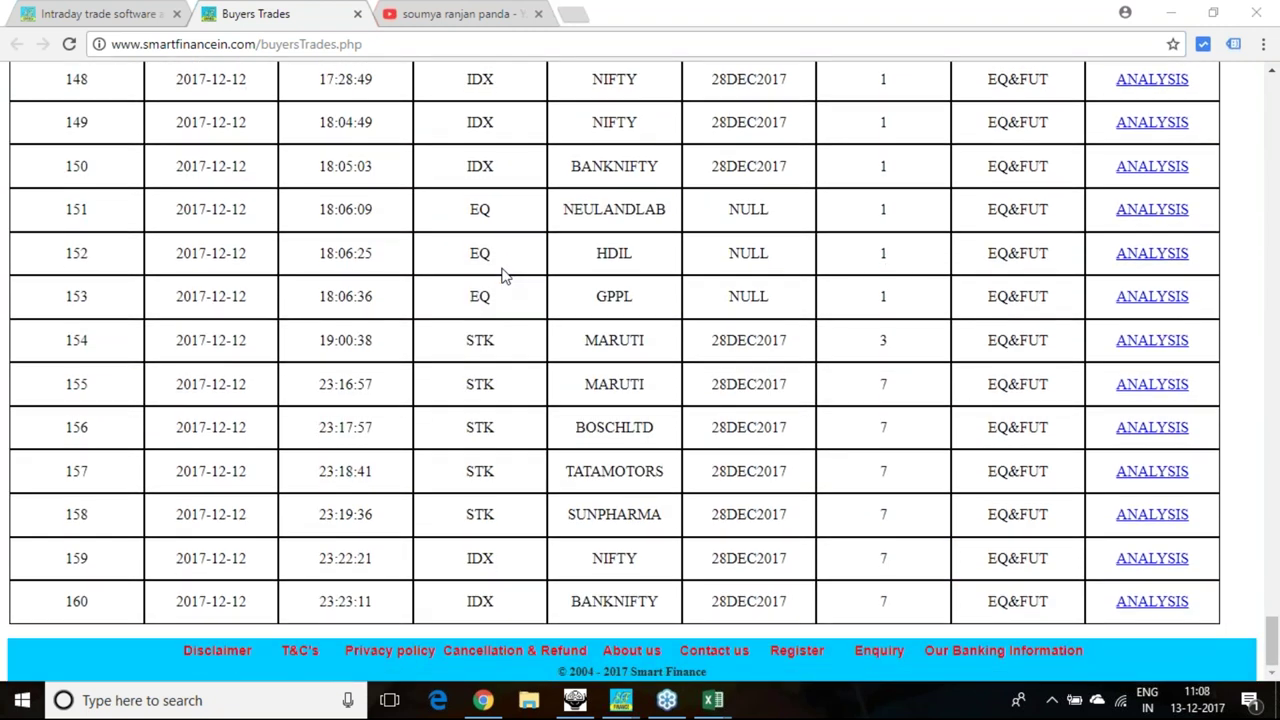
scroll(386, 414, "up", 1)
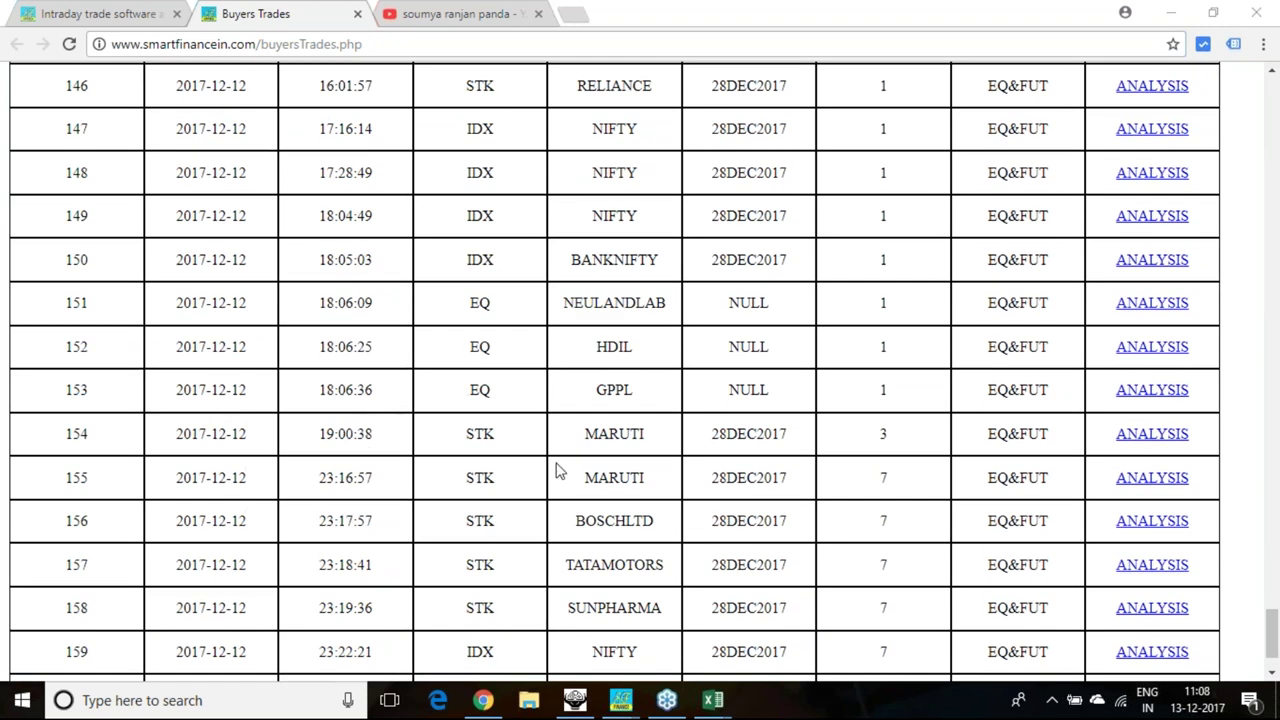
scroll(600, 468, "up", 1)
scroll(645, 467, "up", 8)
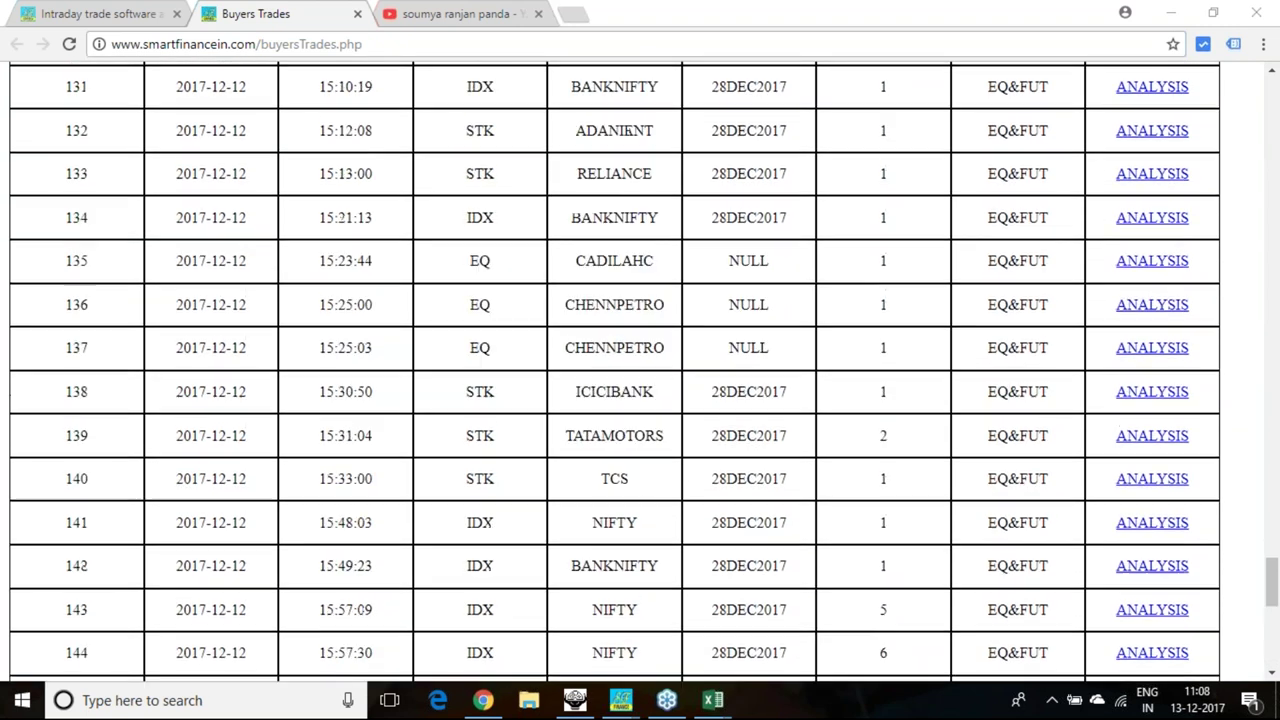
scroll(645, 467, "up", 9)
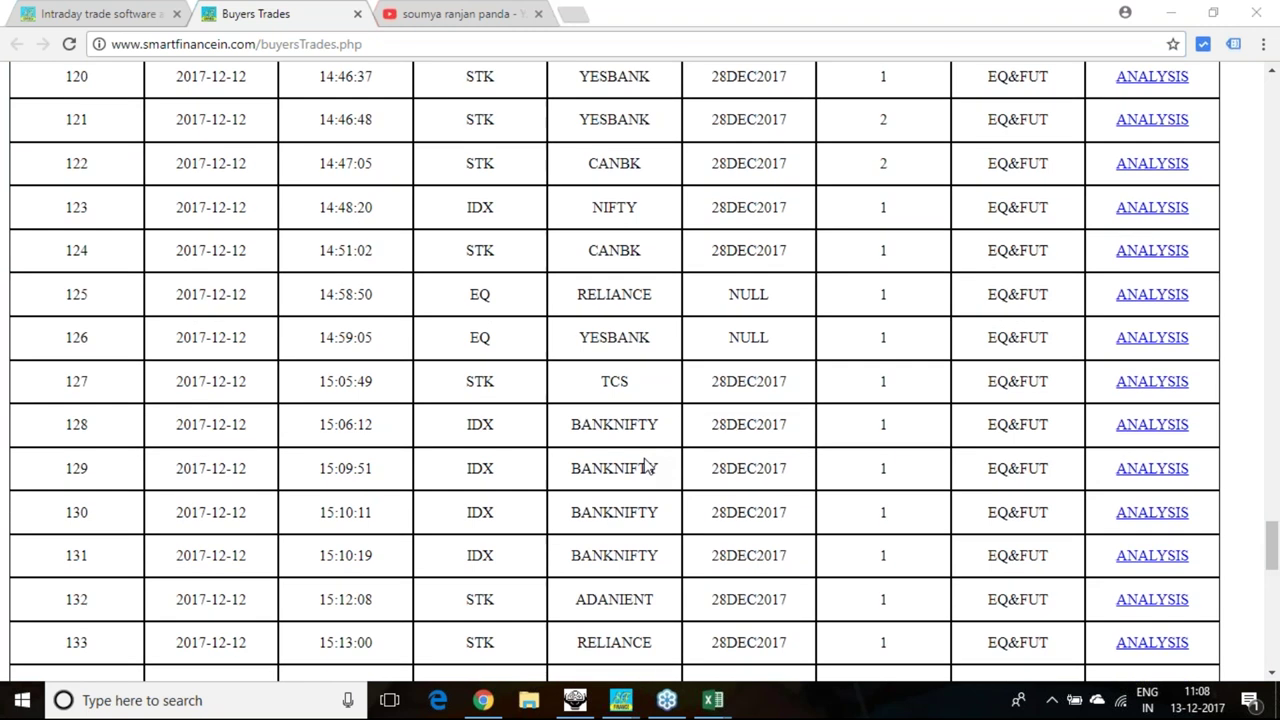
scroll(615, 372, "up", 4)
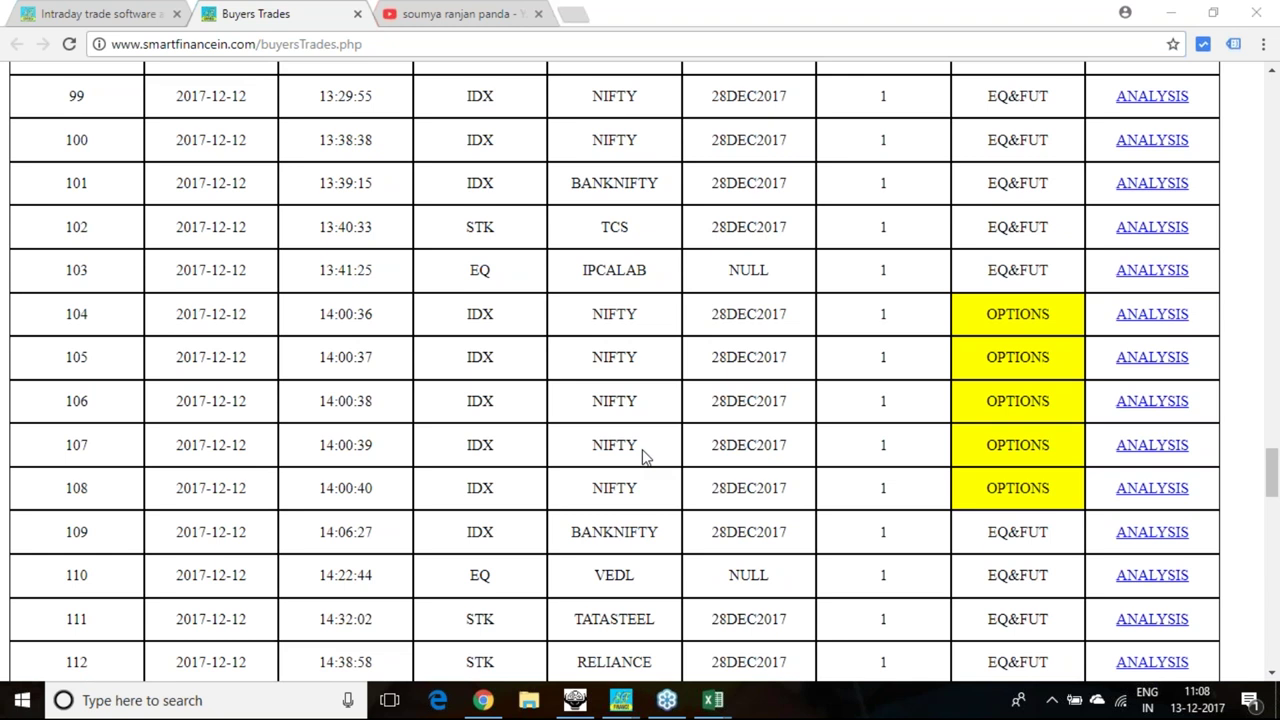
scroll(642, 457, "up", 20)
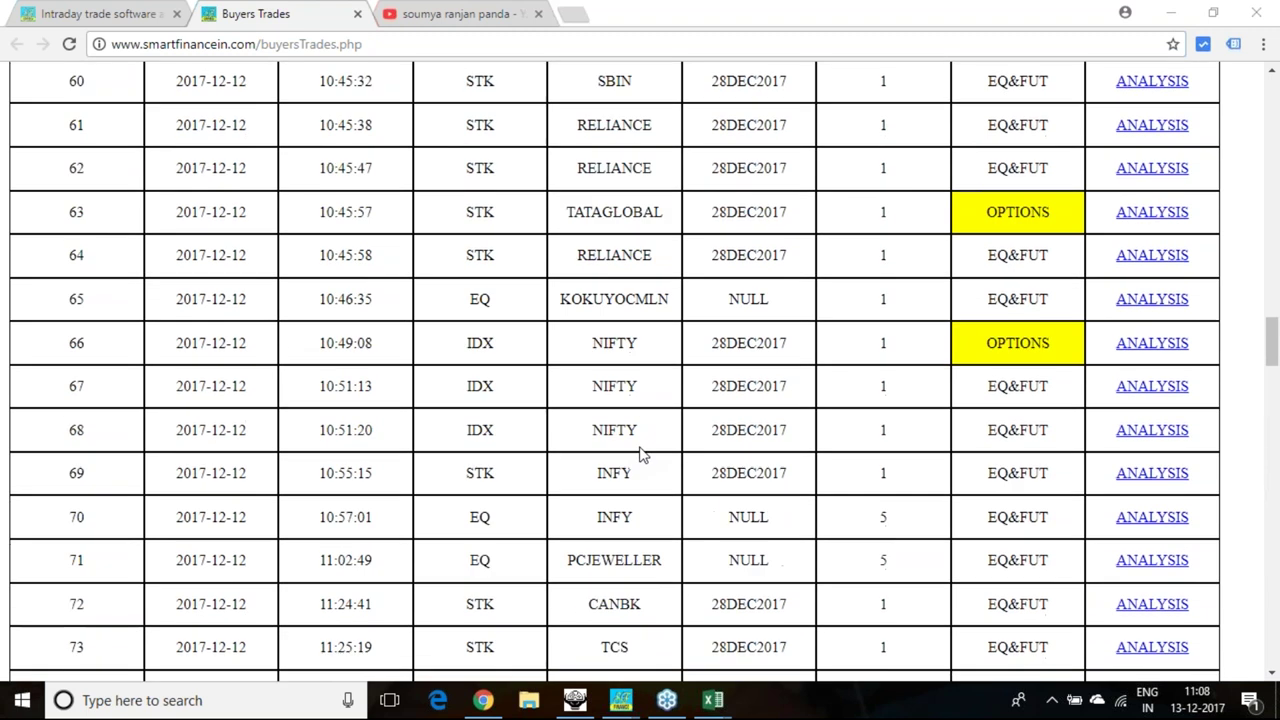
scroll(566, 443, "up", 7)
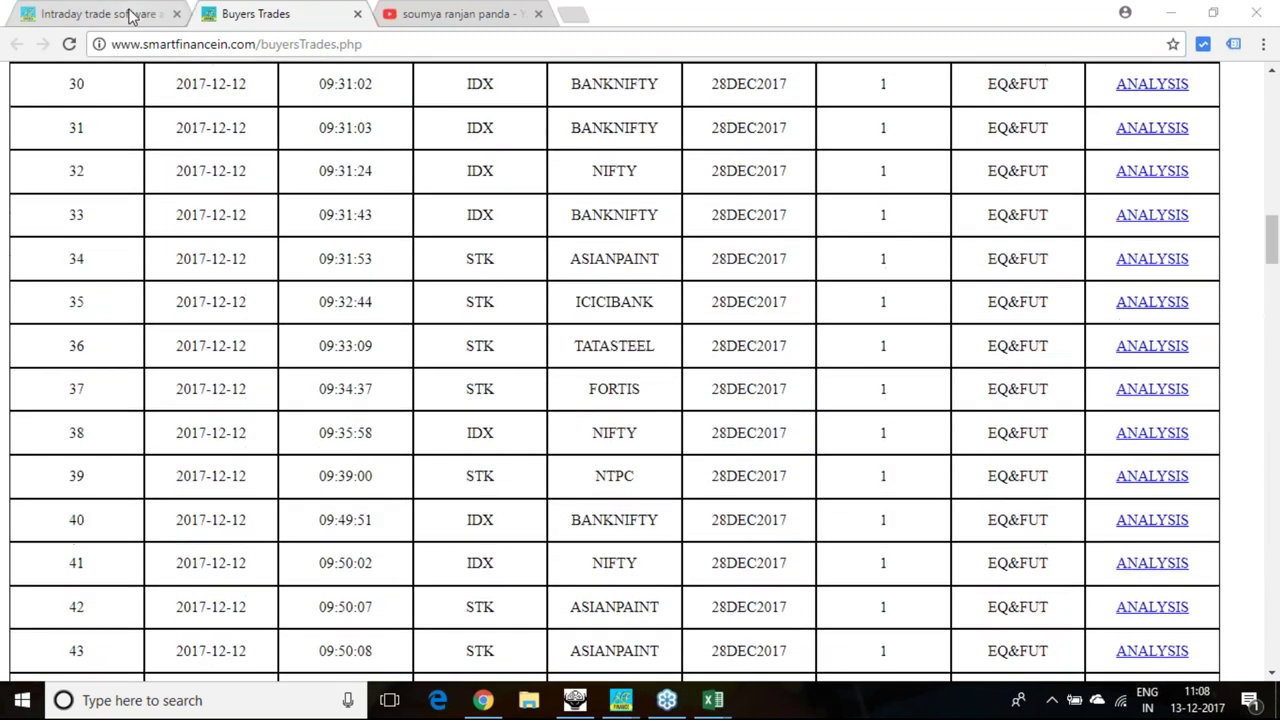
Leave the Buyers Trades table and reopen the Products page from the 1SD software page.
left_click(100, 14)
left_click(834, 159)
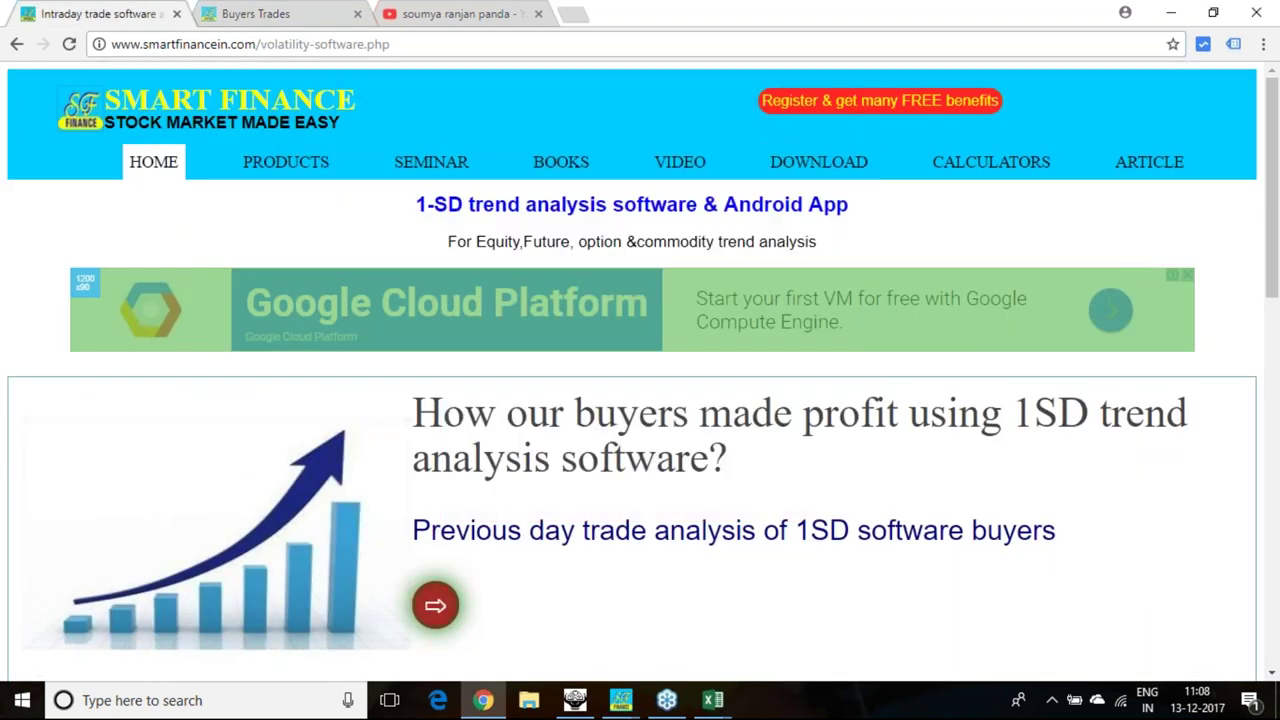
left_click(290, 165)
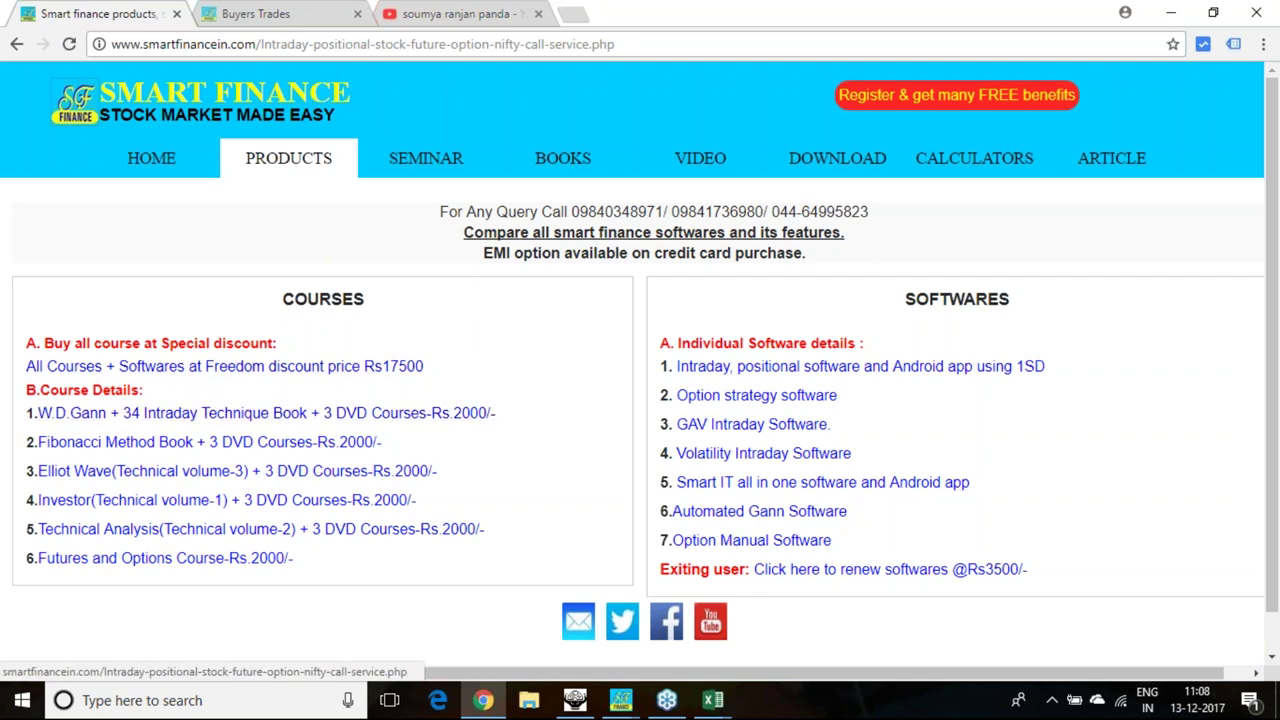
Try to open and reload the free-benefits registration page, dismissing the pop-up, and go back to the Products page.
left_click(1003, 103)
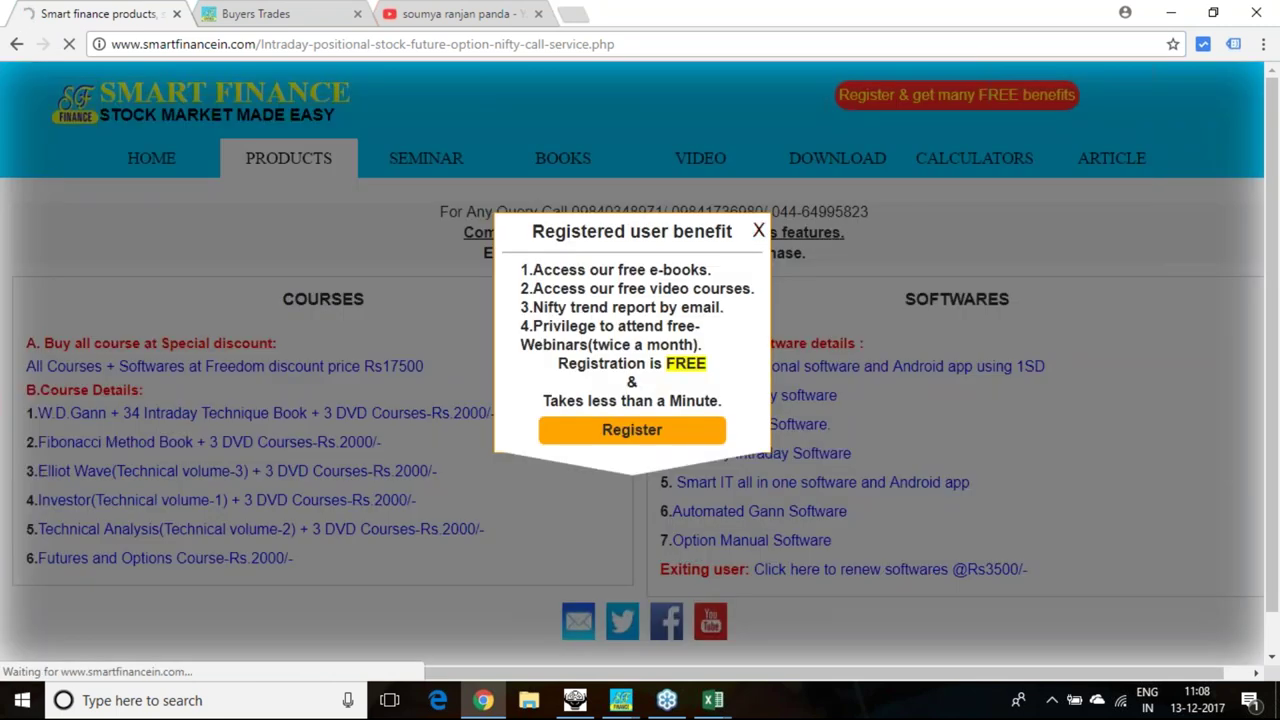
left_click(760, 230)
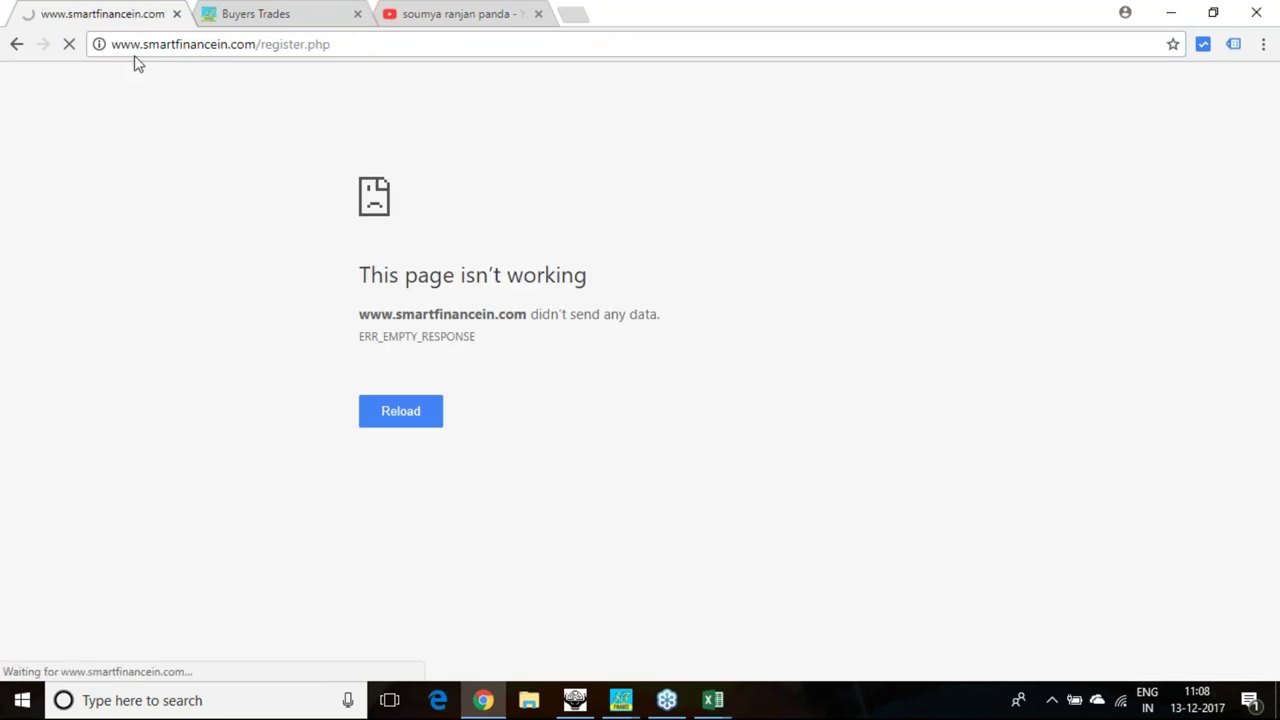
left_click(147, 44)
key("Return")
left_click(16, 44)
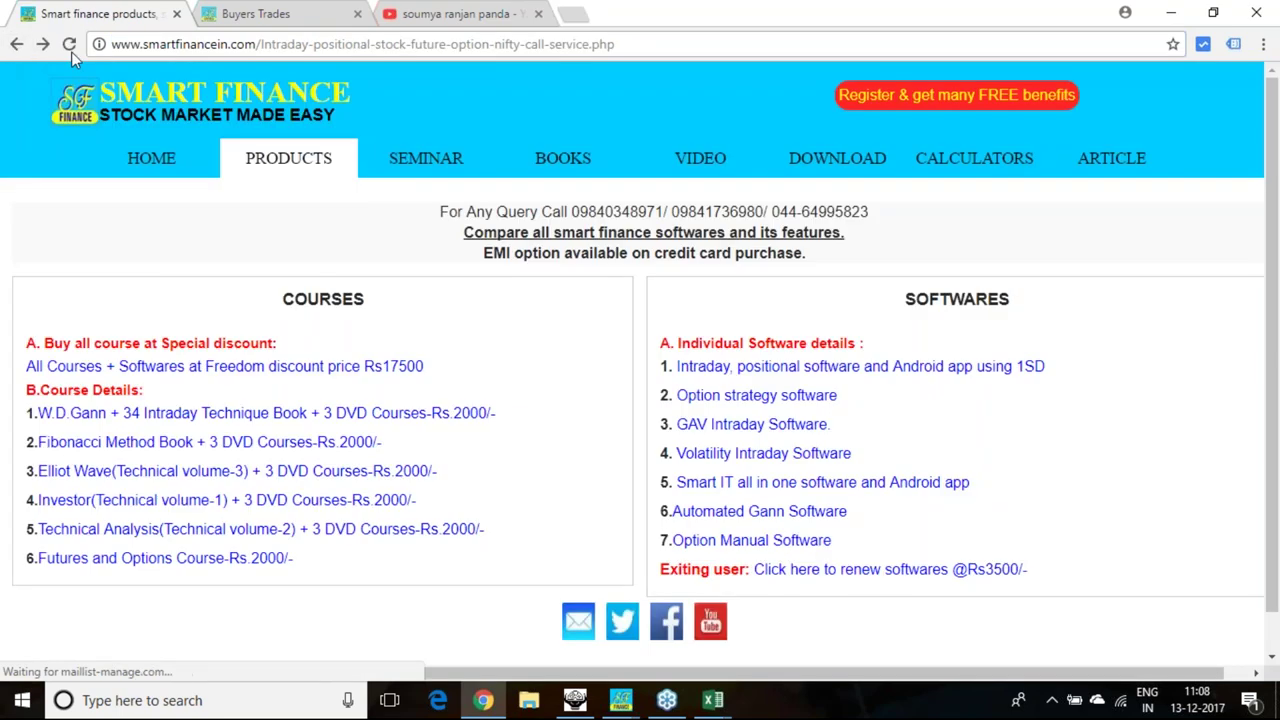
Open the free-benefits registration page, dismissing the pop-up, and highlight "LIVE web seminar twice a month." among the registered user benefits.
left_click(985, 106)
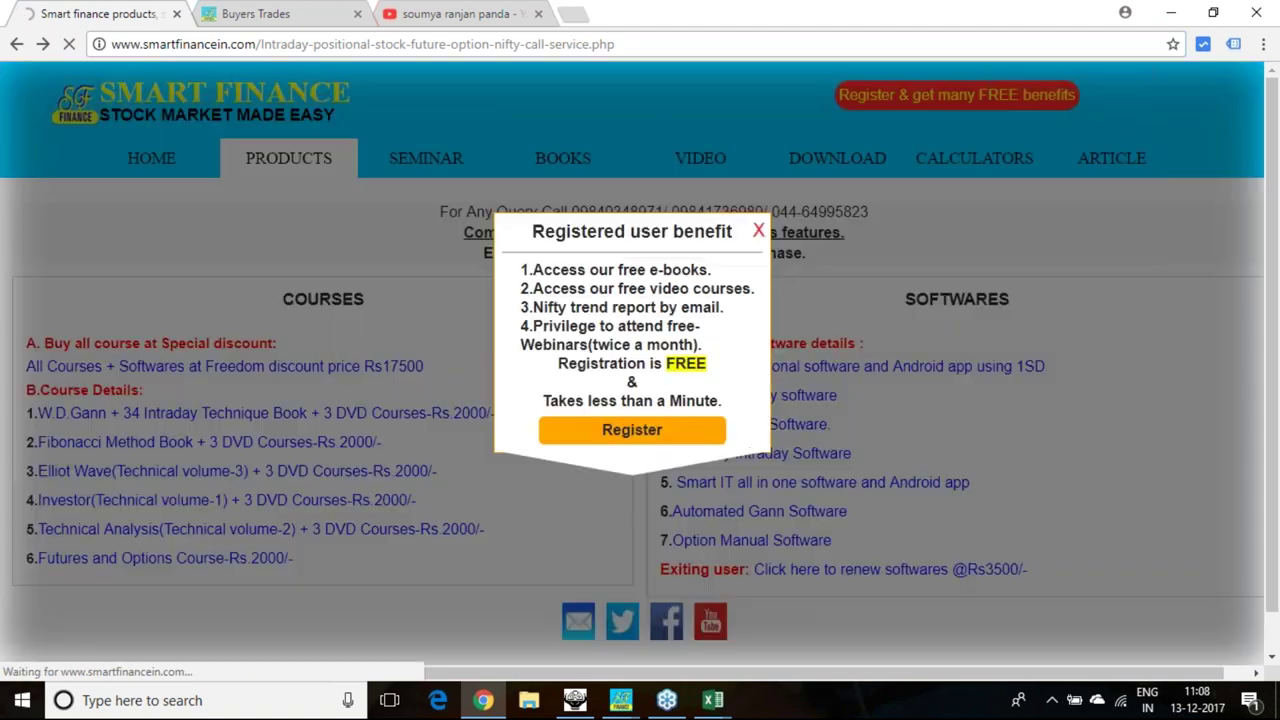
left_click(761, 237)
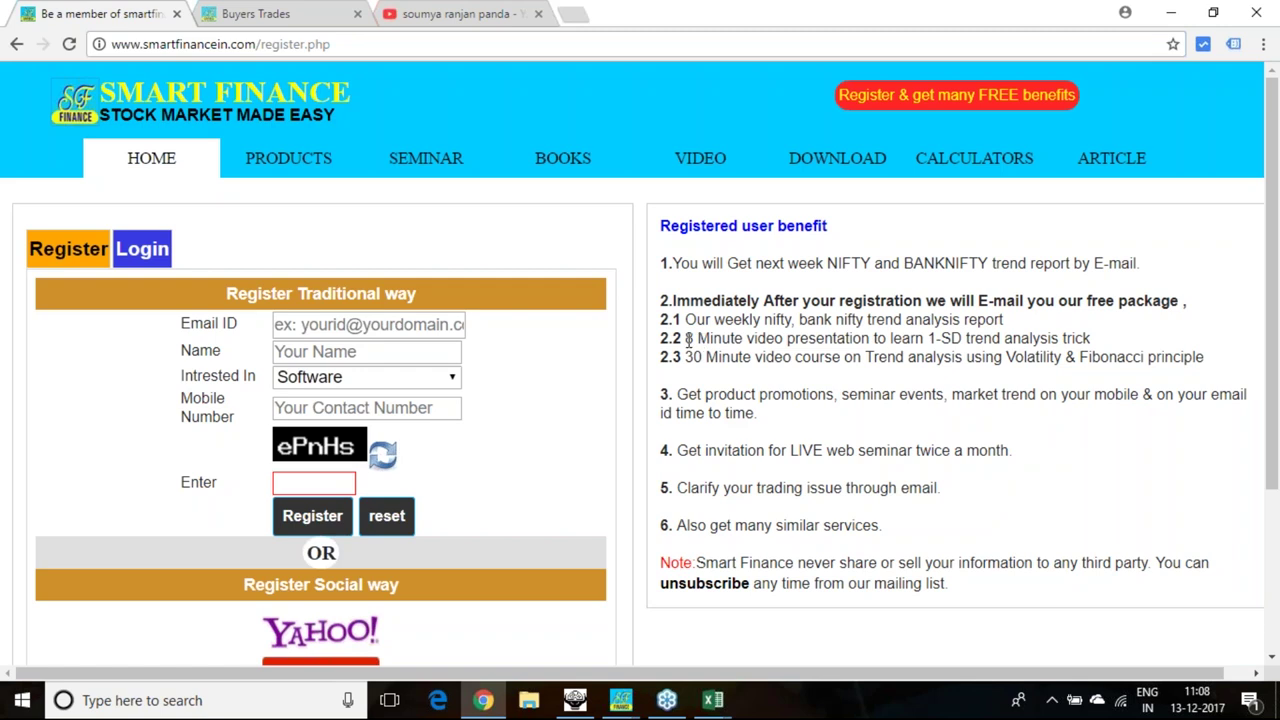
left_click_drag(790, 448, 1054, 454)
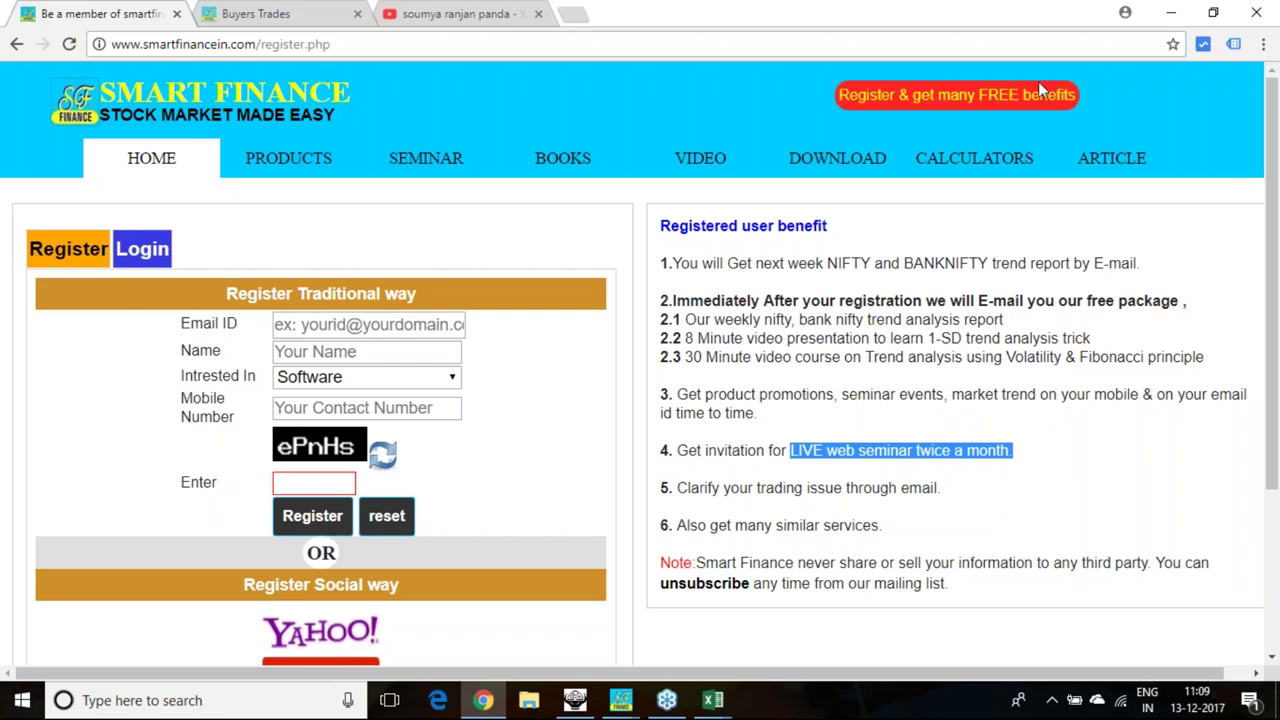
Switch to the Pair Trade software to view the AUROPHARMA-LUPIN positional analysis, and return to the registration page in Chrome.
mouse_move(714, 704)
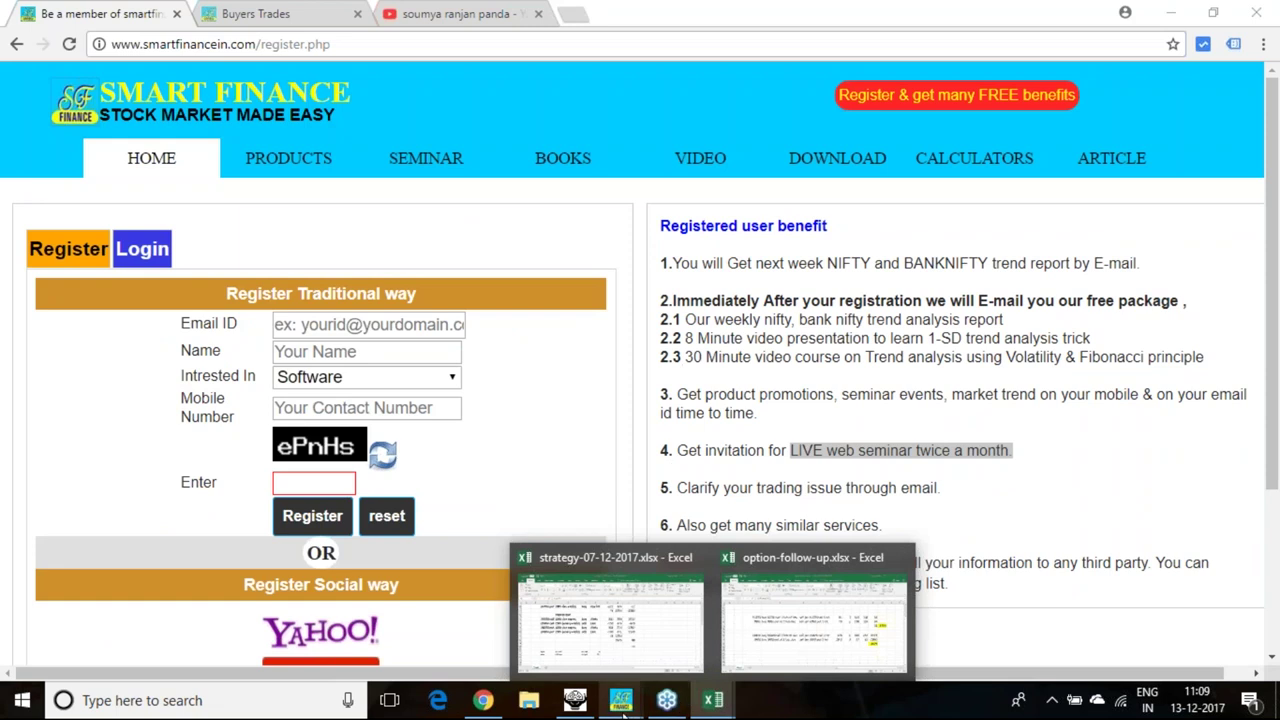
mouse_move(670, 703)
left_click(727, 656)
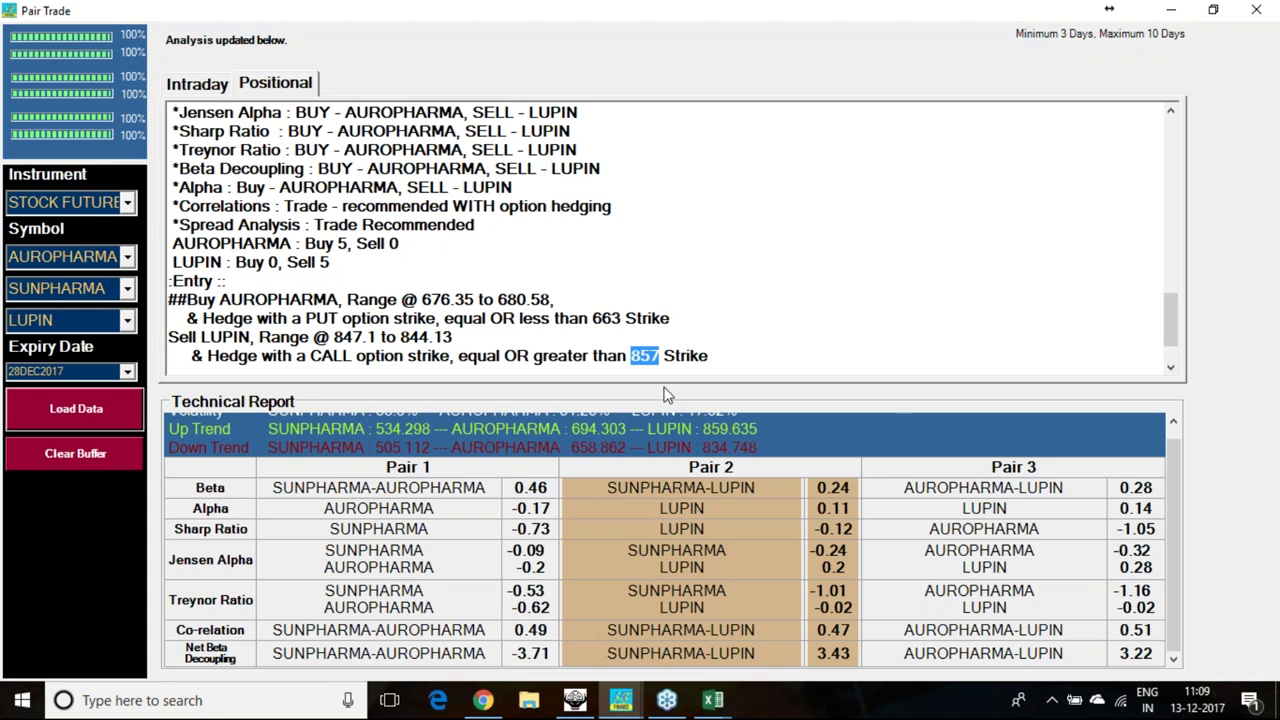
left_click(484, 704)
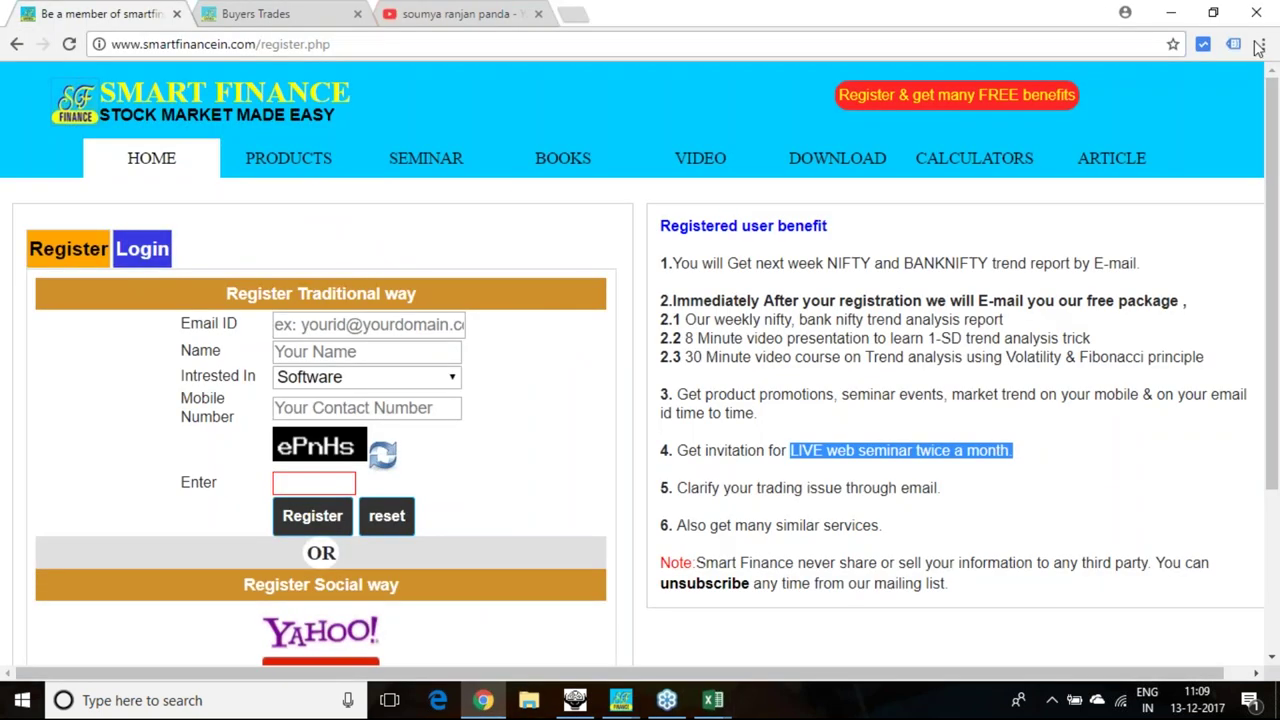